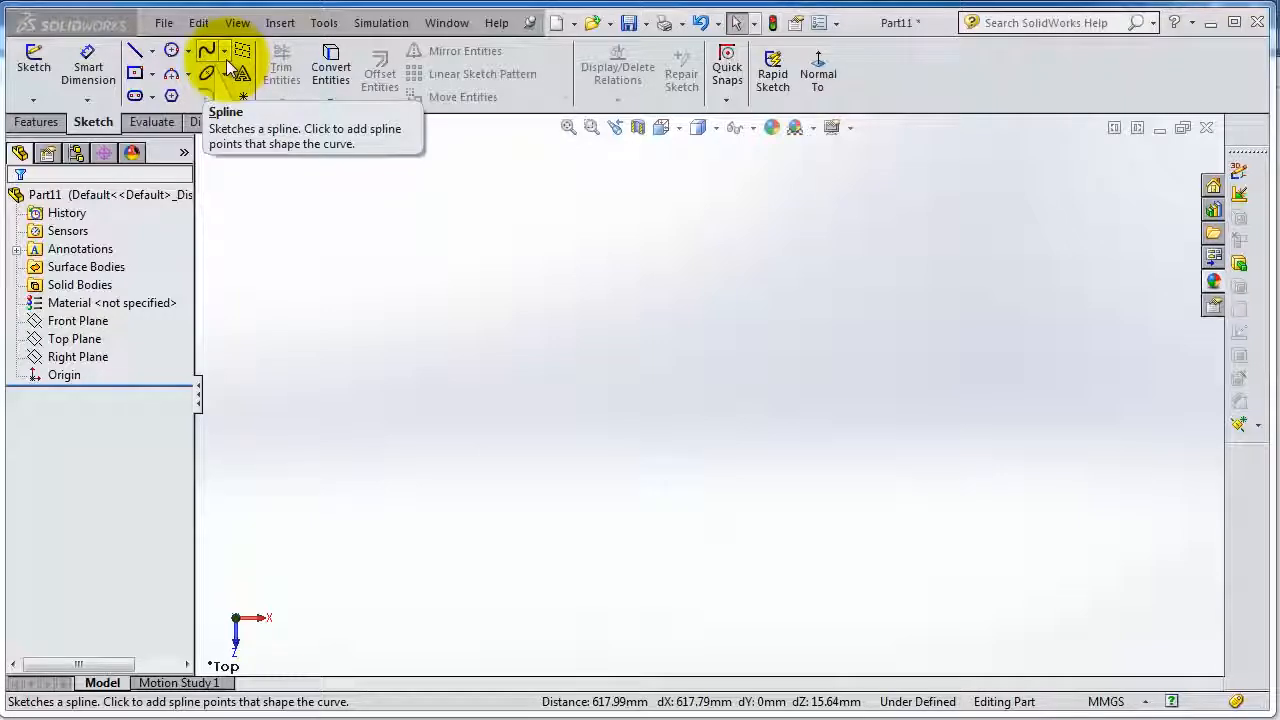
left_click(226, 51)
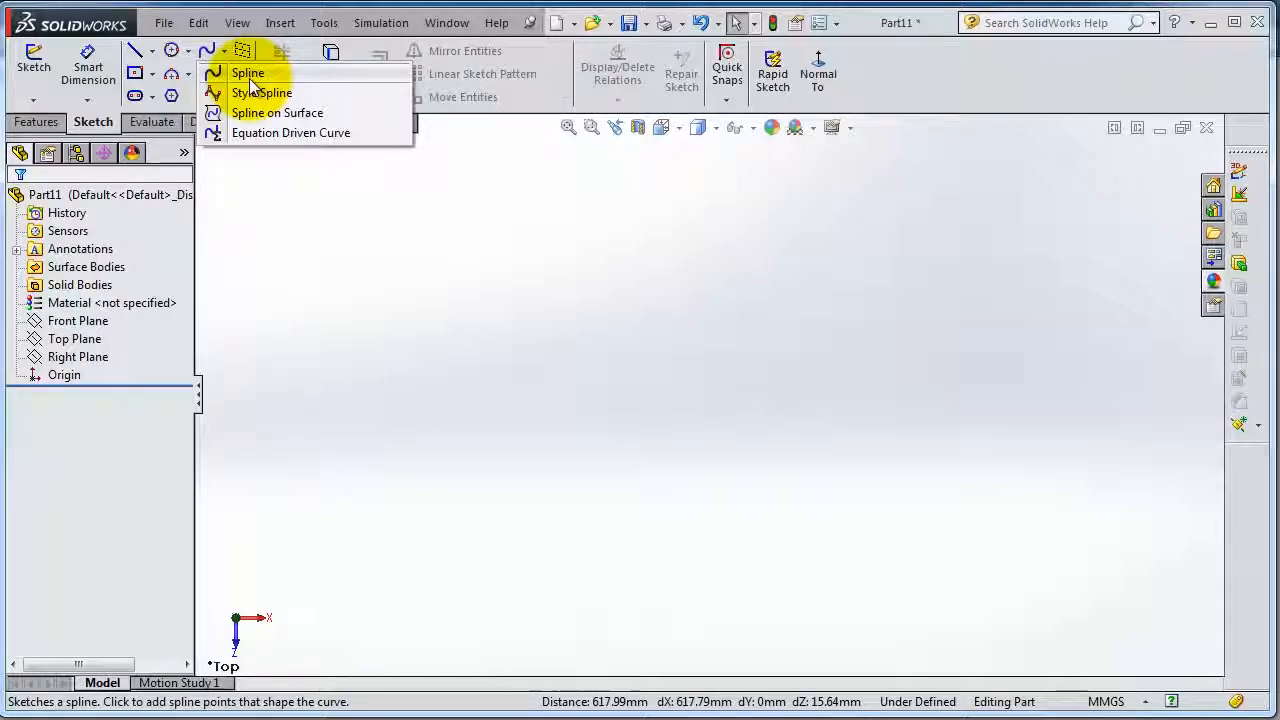
left_click(249, 78)
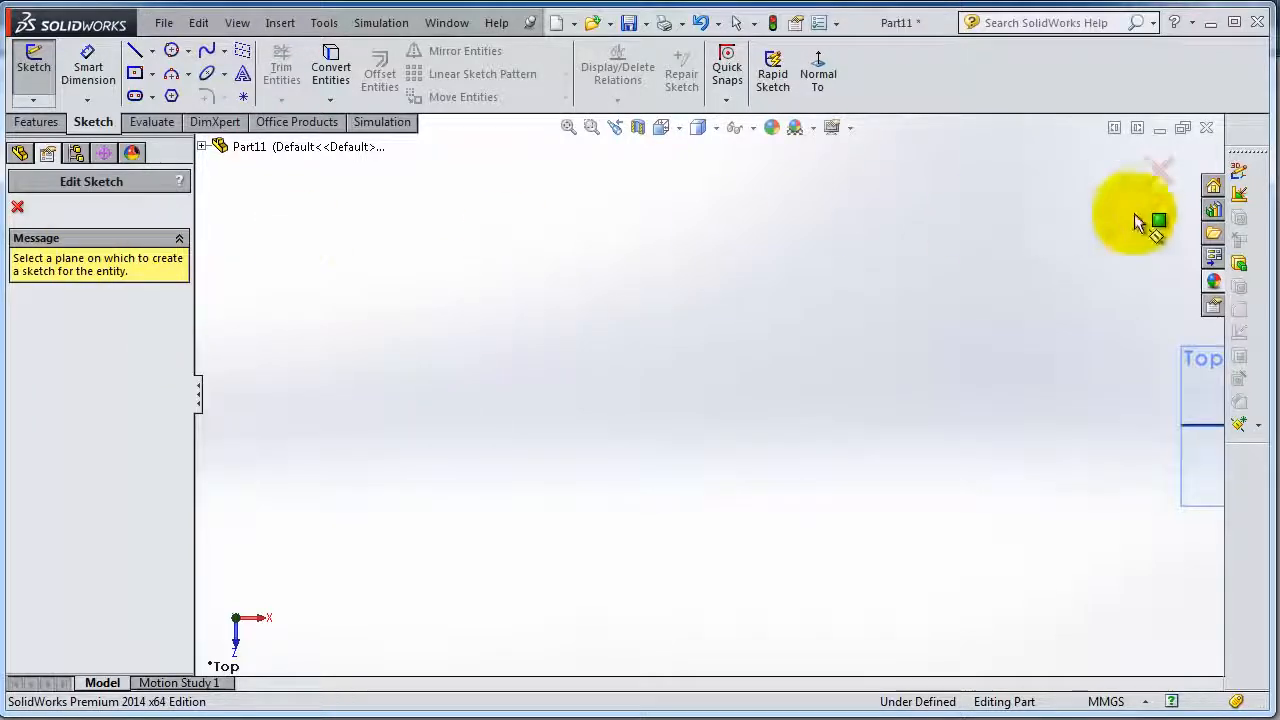
left_click(18, 208)
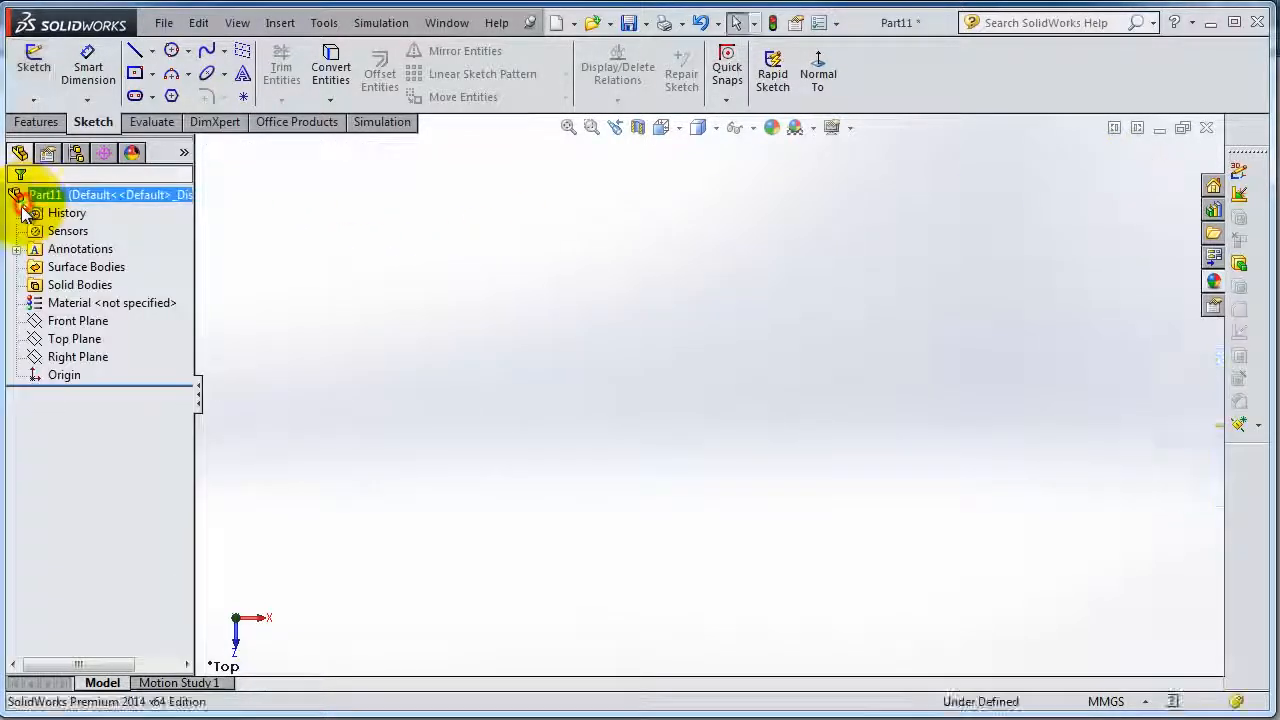
Start a sketch on the Top Plane and draw a straight horizontal two-point spline about 126 mm long through the origin.
left_click(75, 338)
left_click(108, 314)
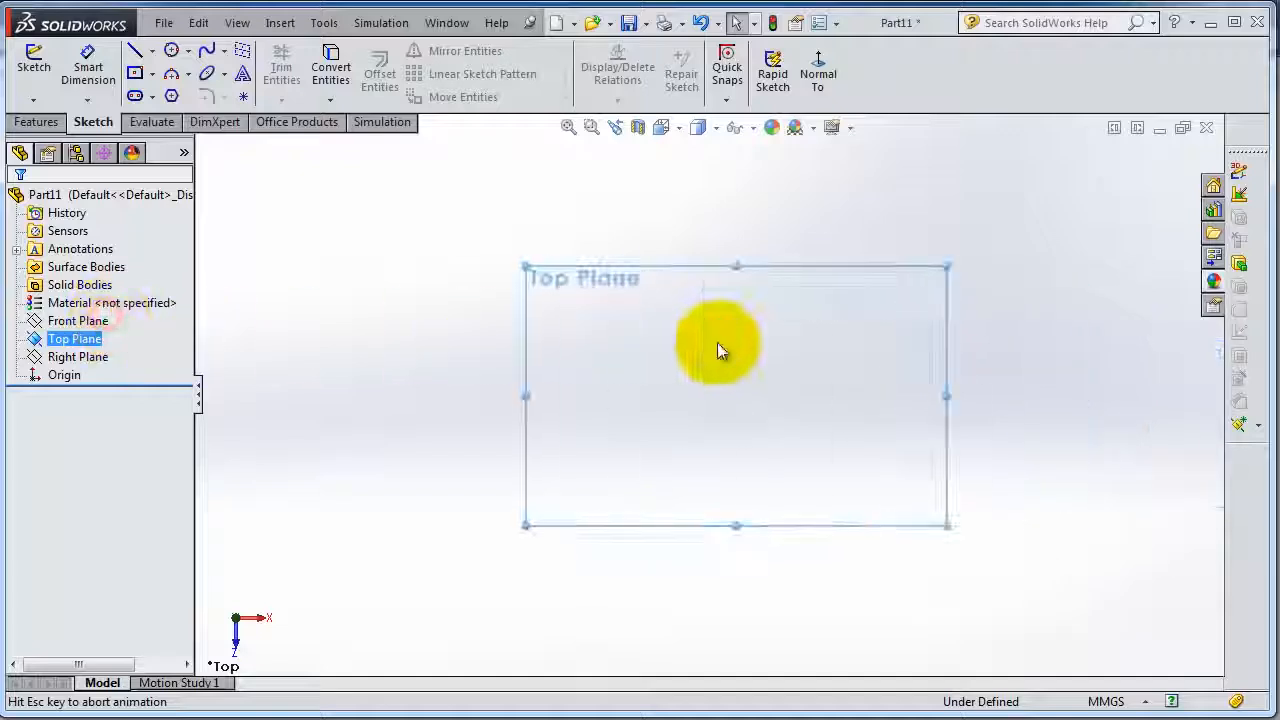
left_click(206, 52)
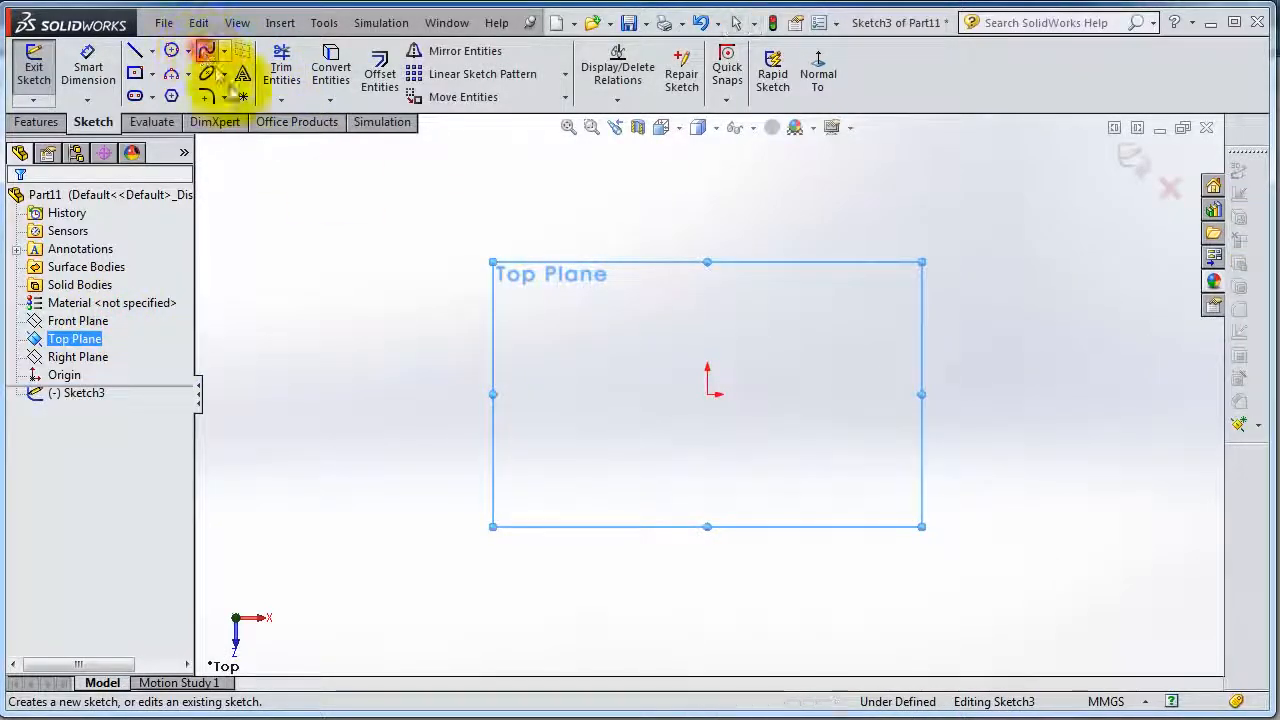
left_click(554, 395)
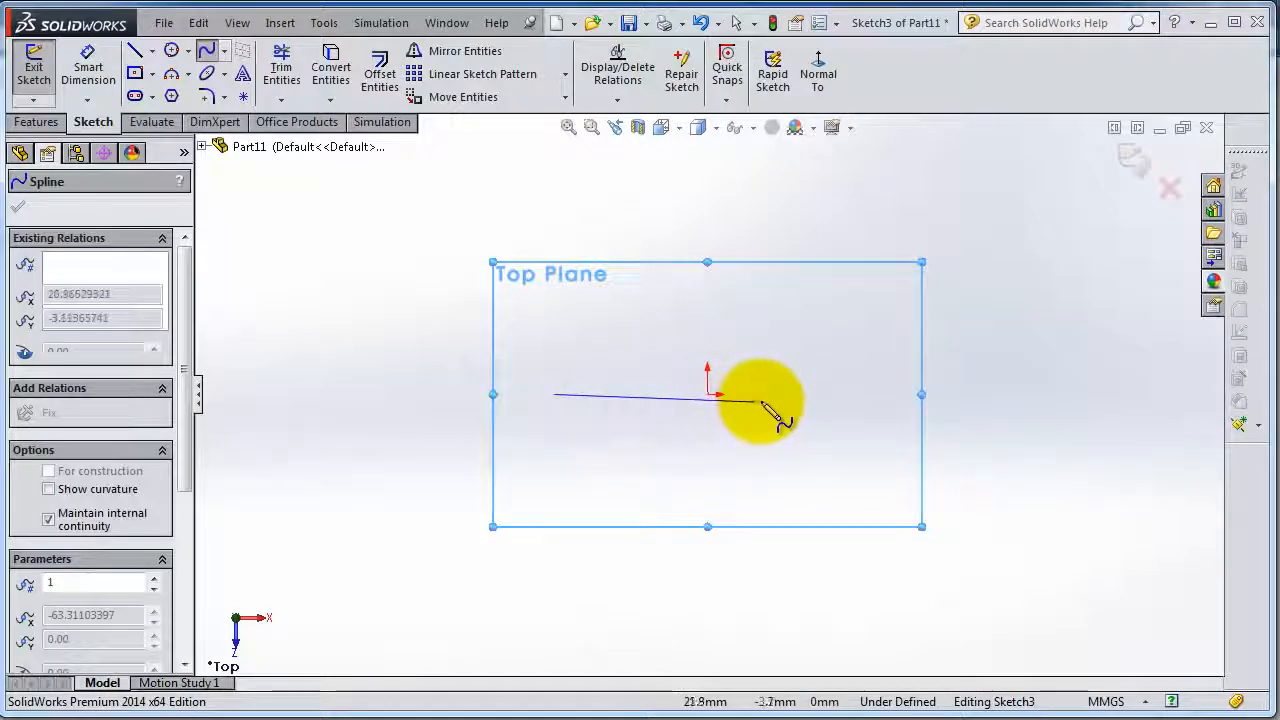
left_click(770, 400)
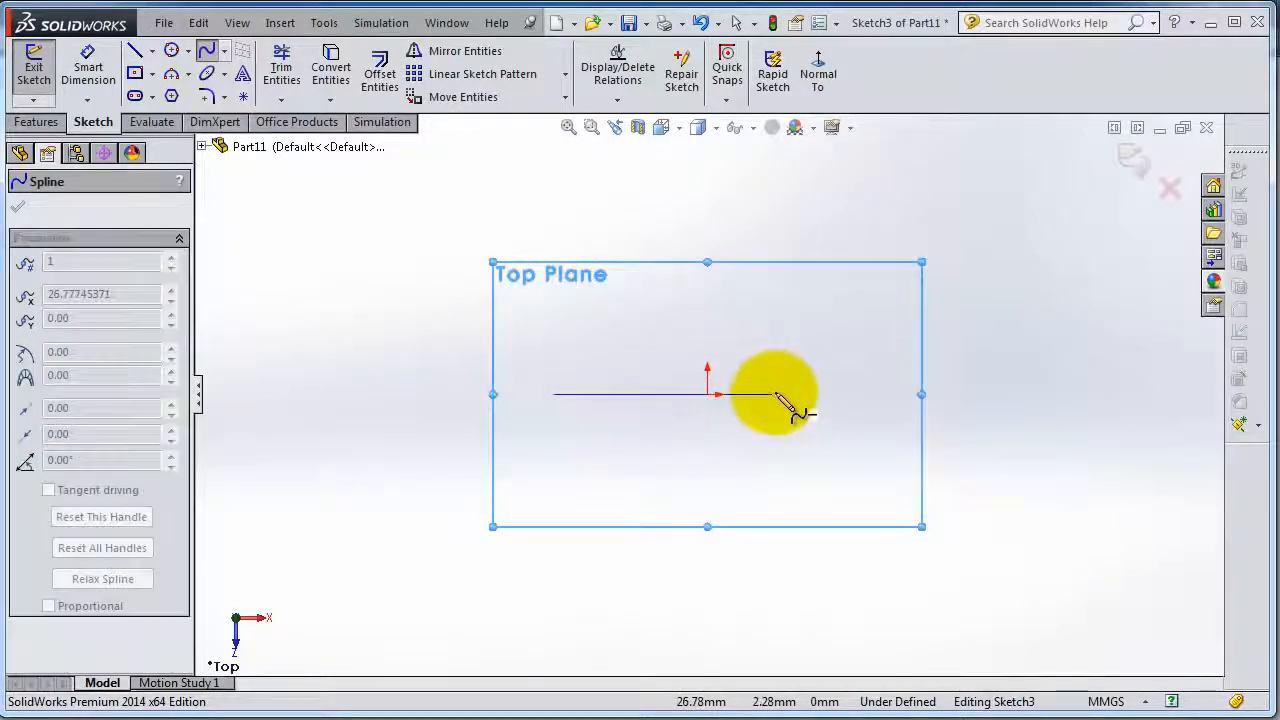
left_click(858, 394)
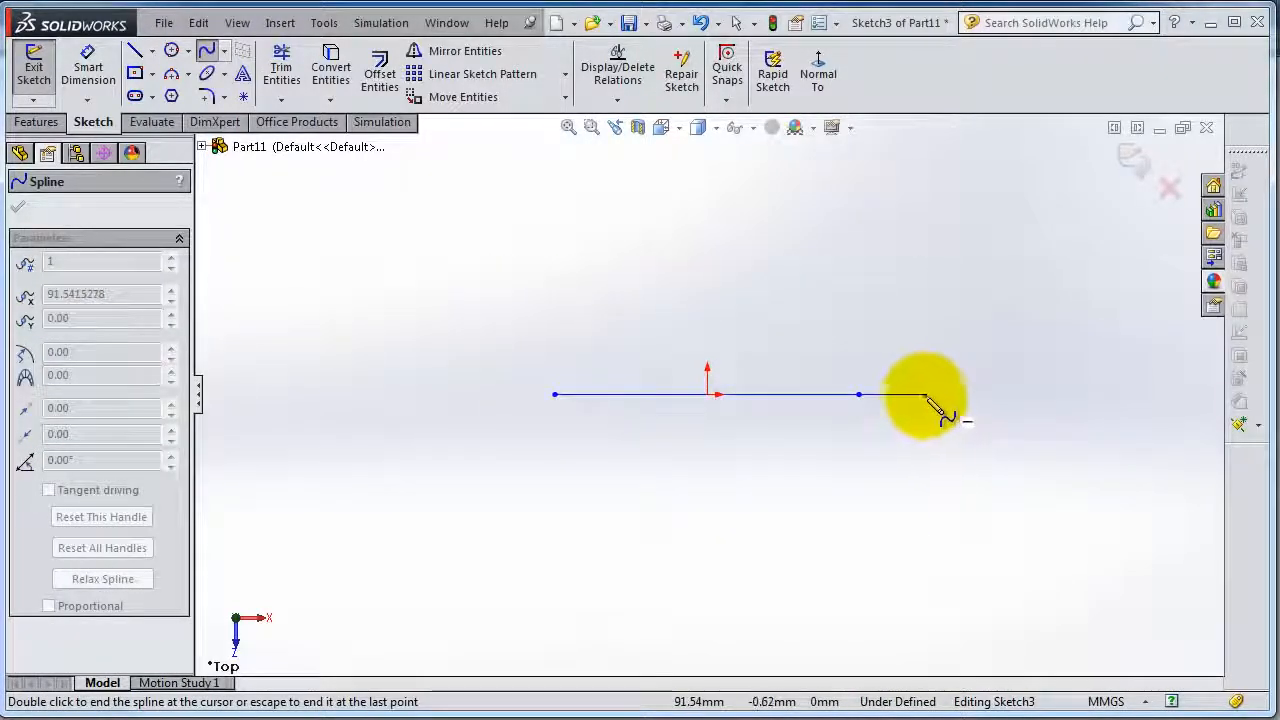
right_click(909, 402)
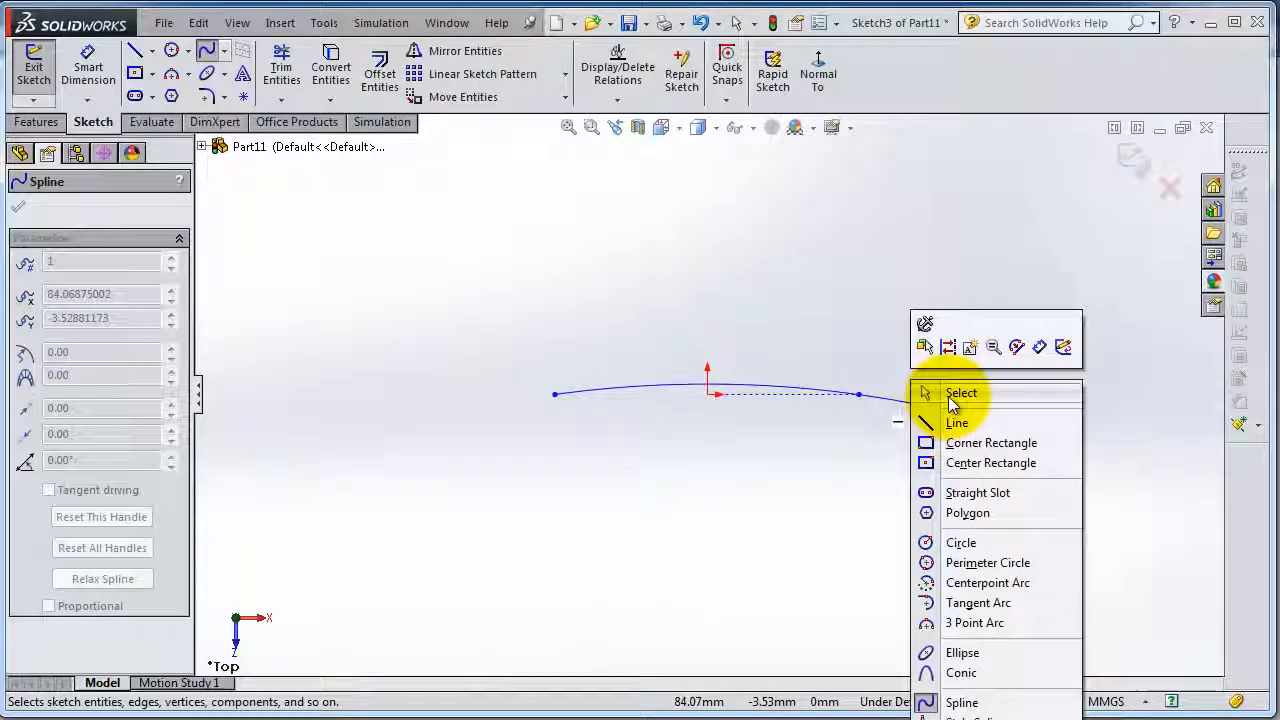
left_click(950, 396)
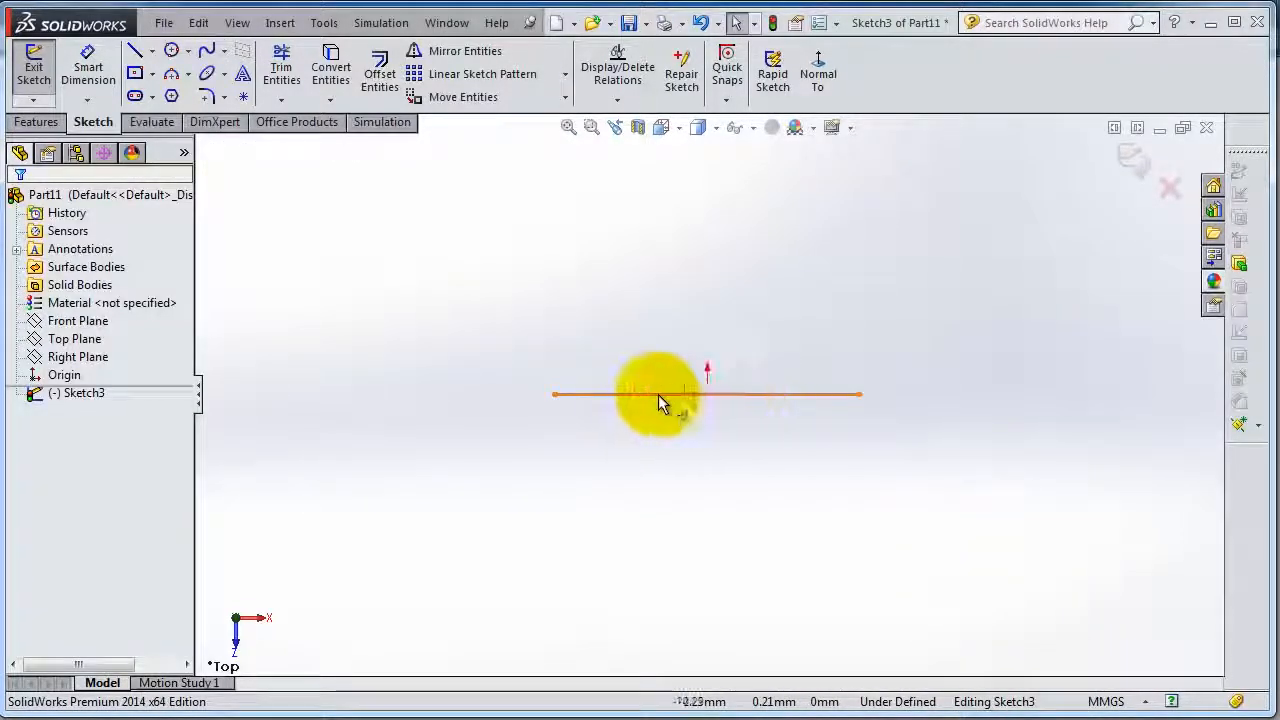
left_click(819, 398)
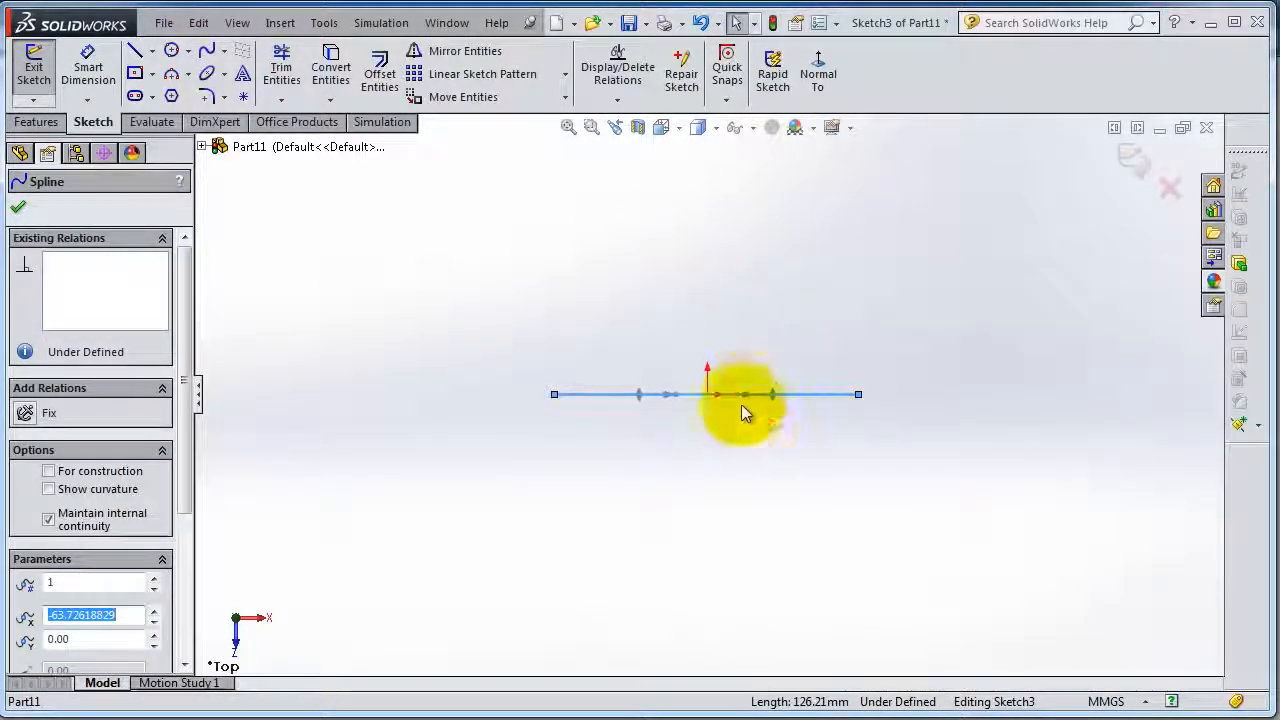
left_click(620, 275)
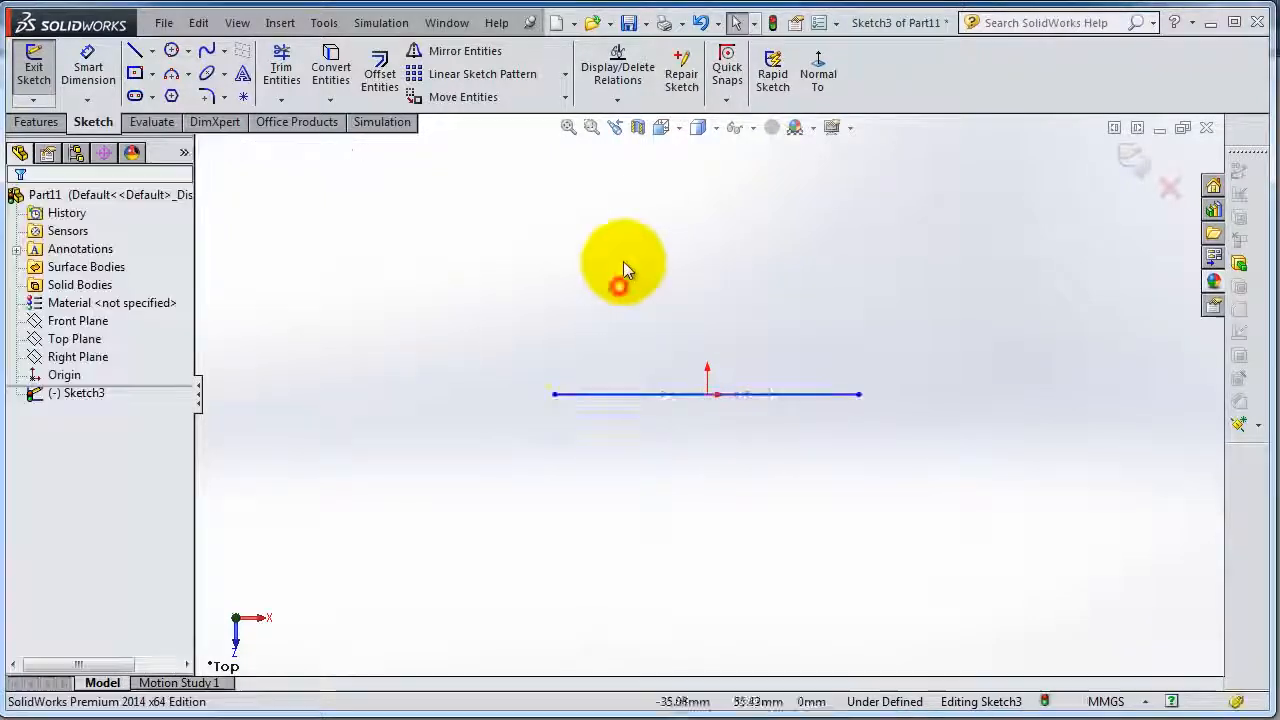
Sketch an arched three-point spline about 198 mm long above the straight one, with its middle point directly above the origin.
left_click(210, 54)
left_click(516, 294)
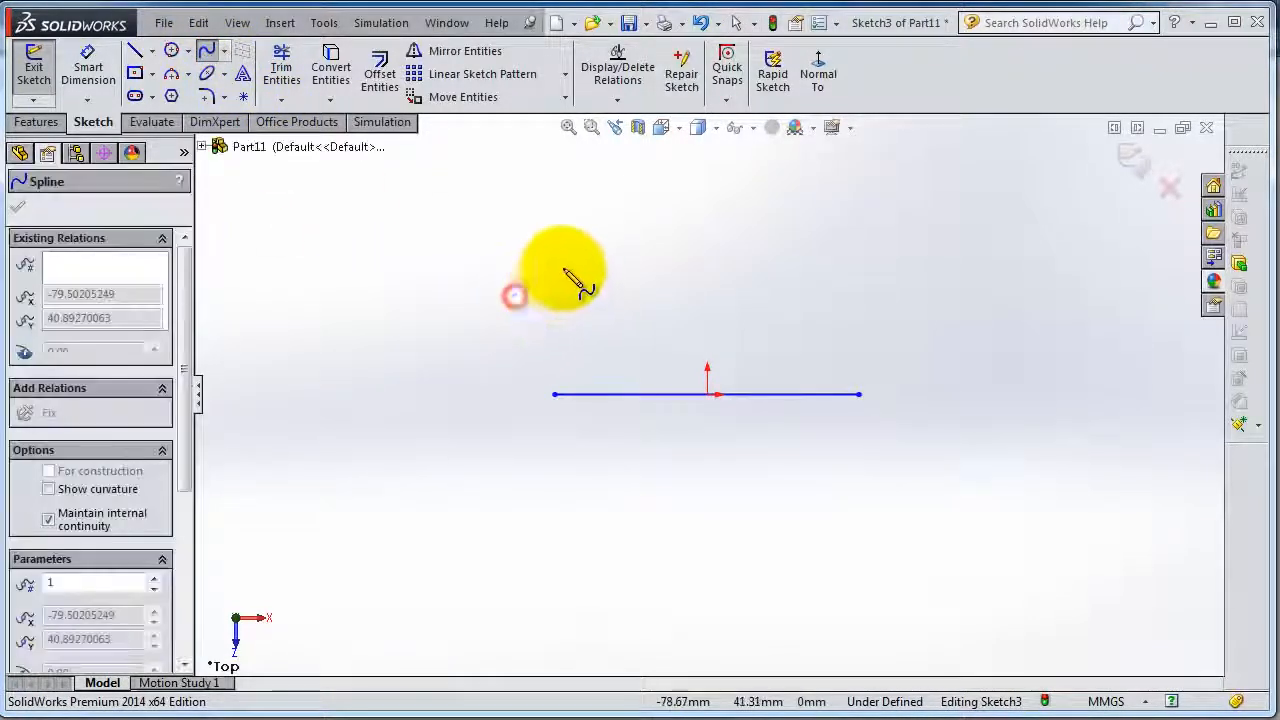
left_click(708, 216)
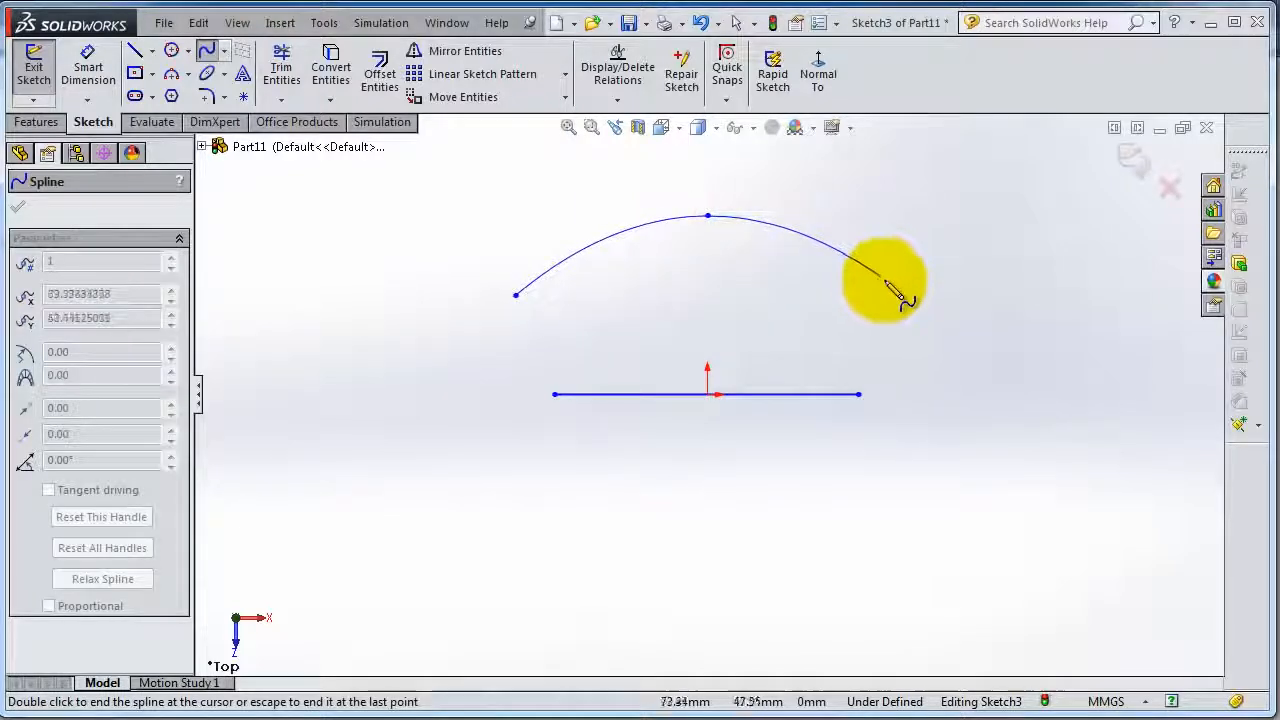
left_click(955, 292)
right_click(981, 284)
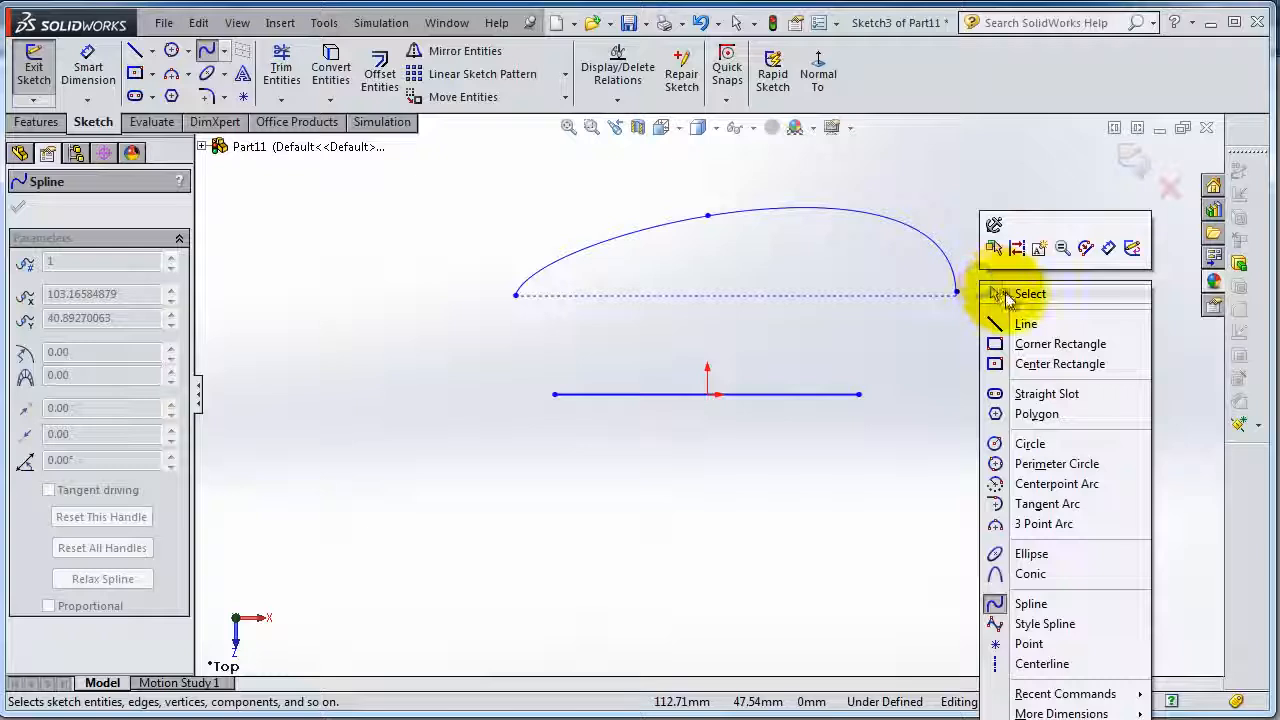
left_click(1008, 294)
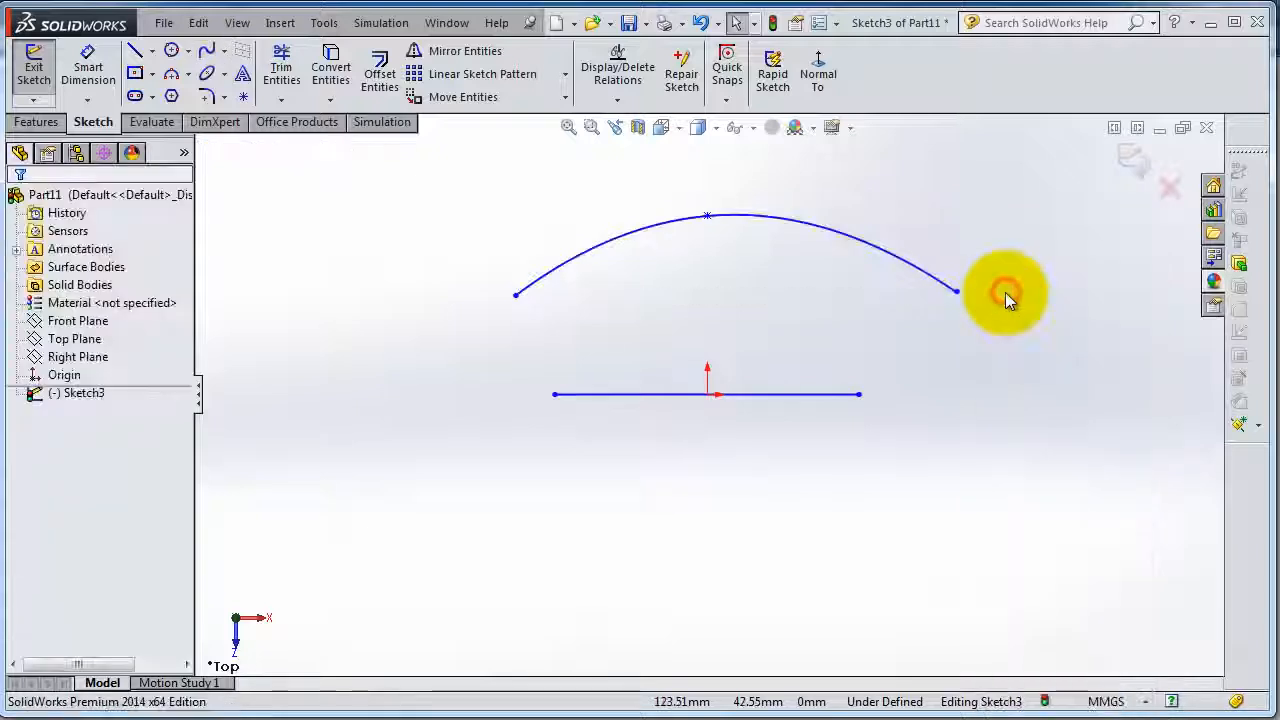
Reshape the right end of the arched spline by steepening and adjusting its tangency handle.
left_click(939, 284)
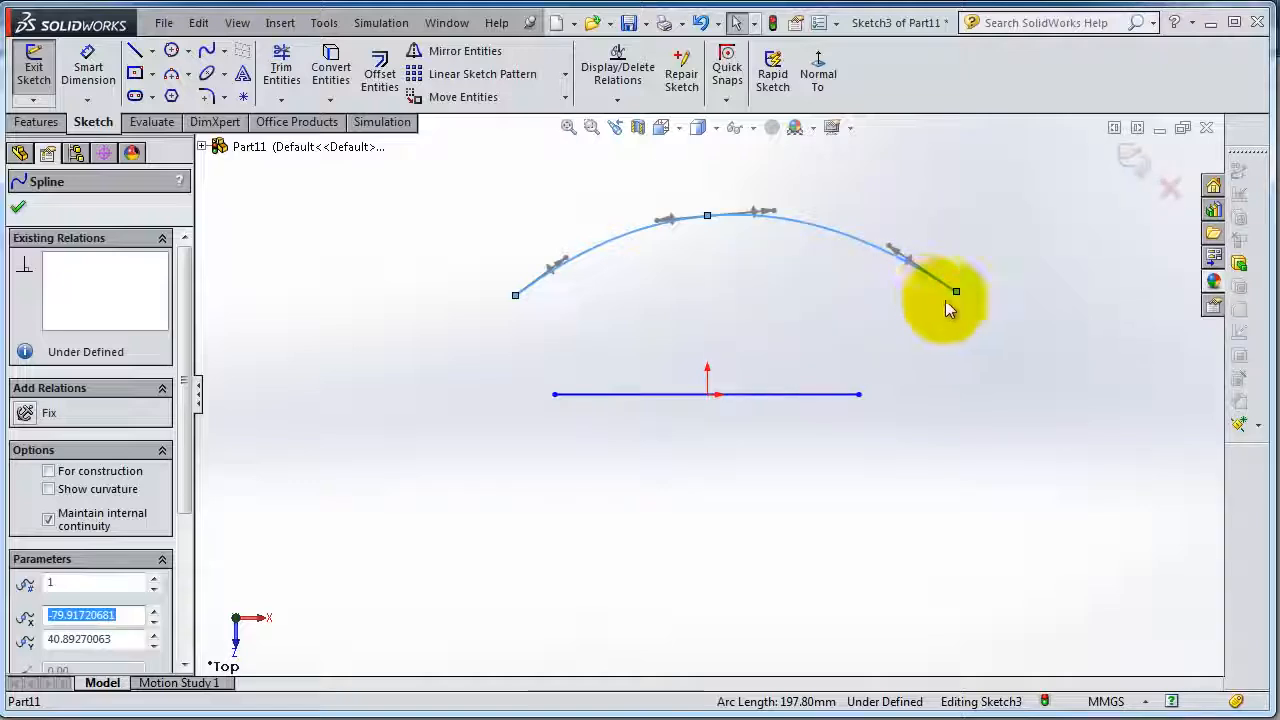
scroll(951, 302, "down", 3)
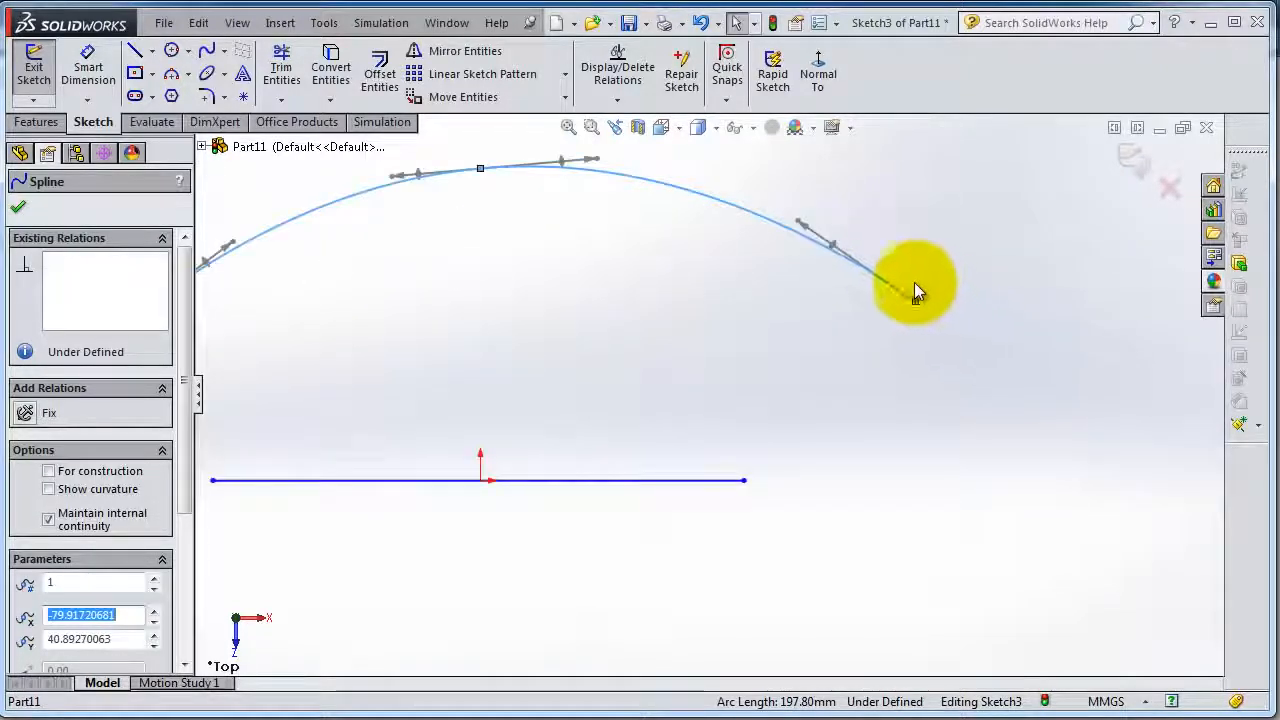
scroll(905, 275, "down", 1)
scroll(832, 187, "up", 1)
scroll(831, 187, "down", 4)
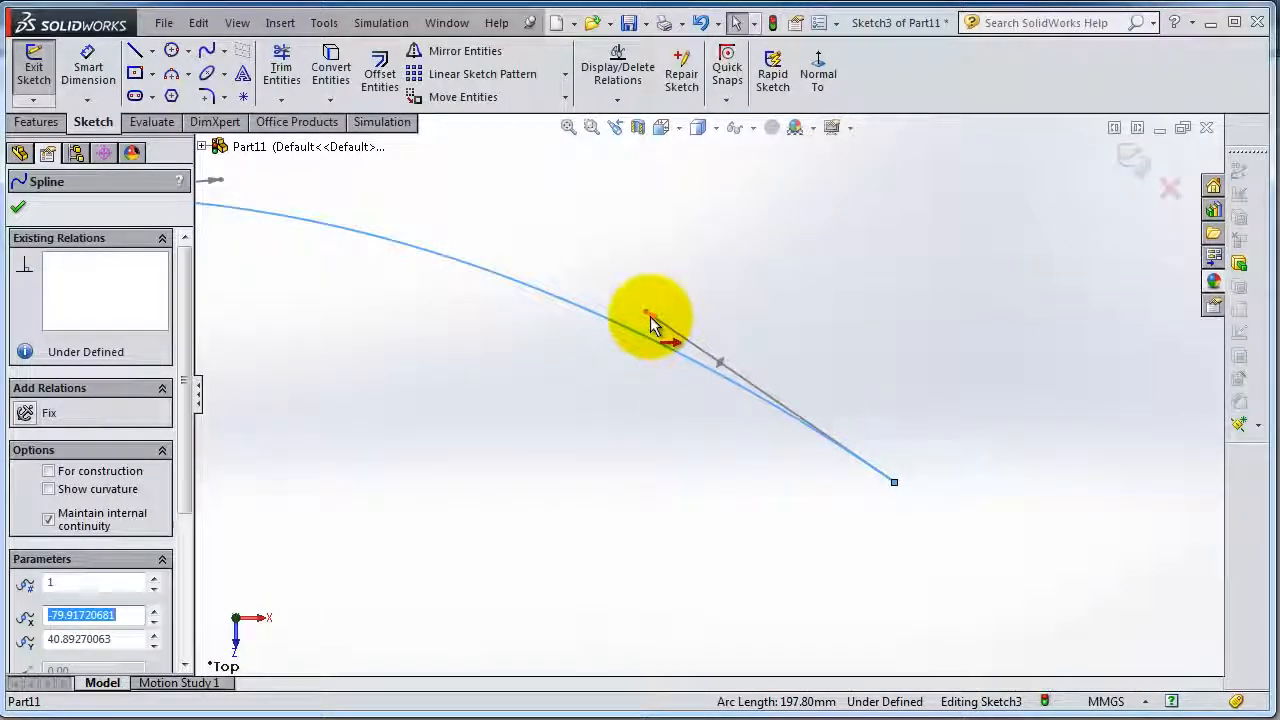
left_click_drag(651, 319, 640, 232)
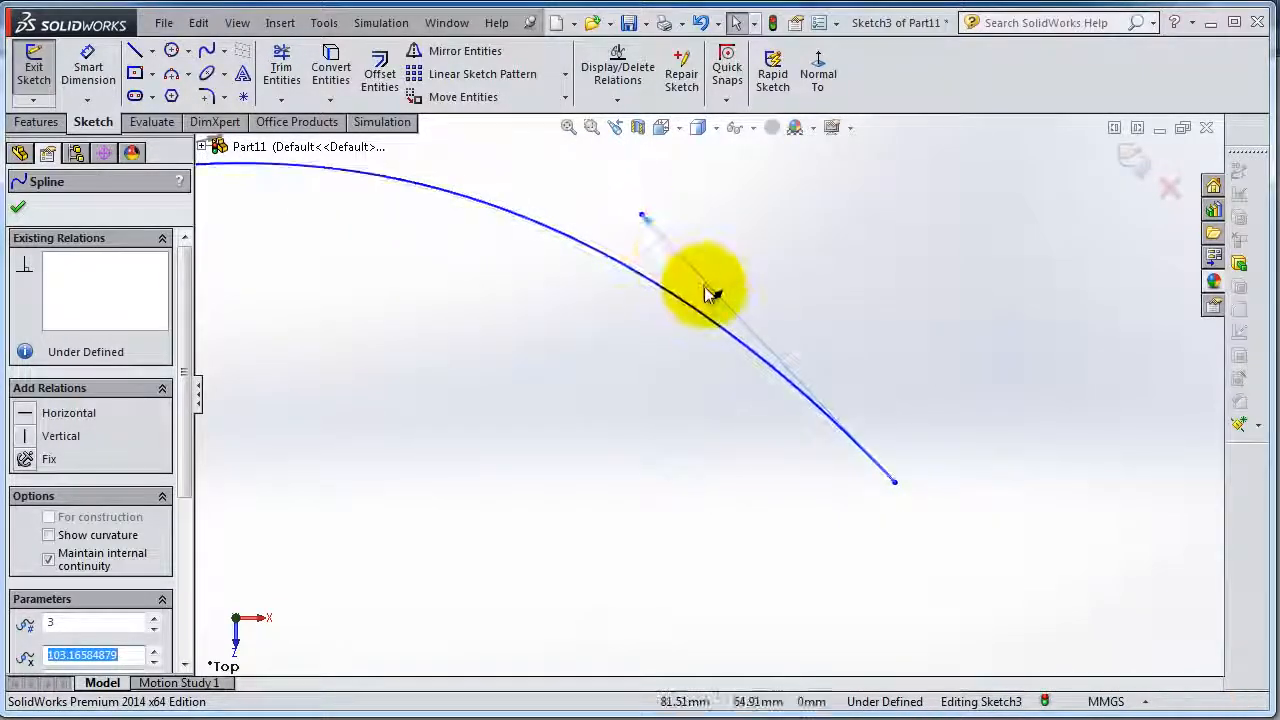
mouse_move(729, 294)
left_mouse_down()
mouse_move(837, 286)
mouse_move(765, 330)
mouse_move(743, 380)
mouse_move(775, 323)
left_mouse_up()
Rotate the tangency handle at the arched spline's middle point until it is nearly horizontal.
scroll(710, 385, "up", 5)
scroll(517, 338, "down", 2)
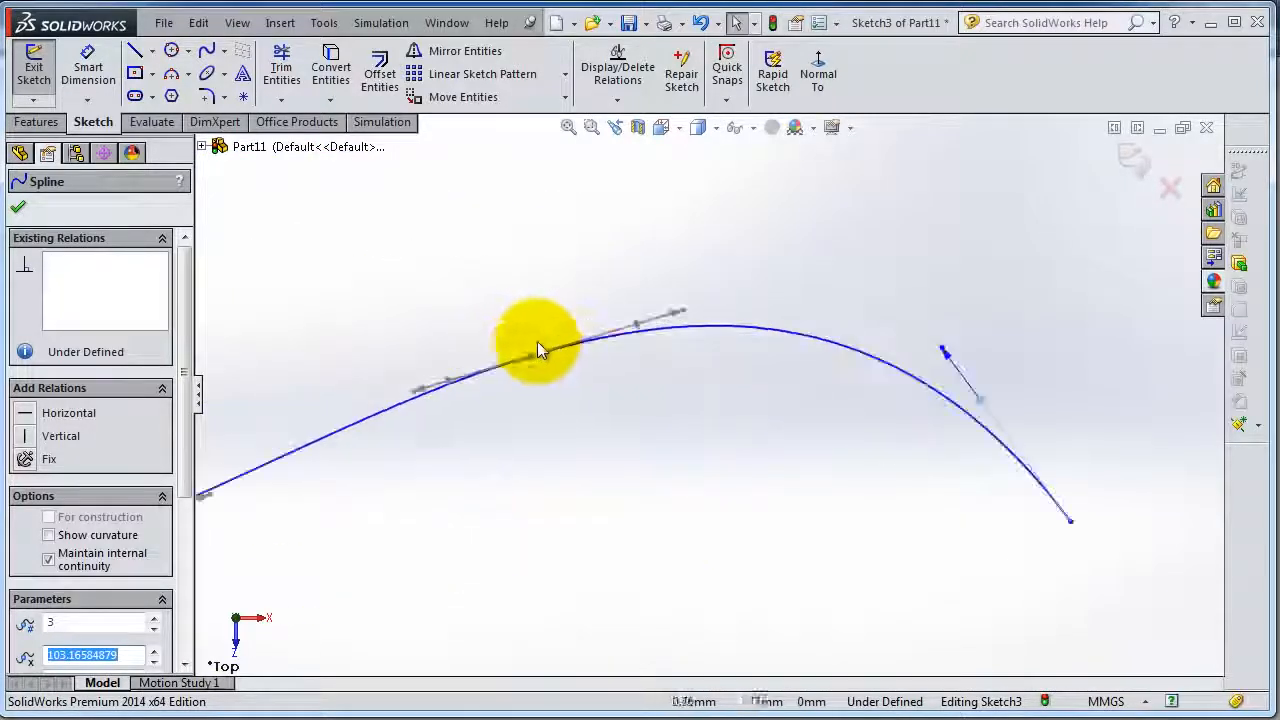
left_click_drag(640, 330, 672, 396)
mouse_move(686, 400)
middle_mouse_down()
mouse_move(663, 397)
mouse_move(637, 366)
middle_mouse_up()
mouse_move(637, 366)
left_mouse_down()
mouse_move(651, 366)
mouse_move(646, 380)
mouse_move(646, 346)
mouse_move(640, 371)
mouse_move(636, 353)
left_mouse_up()
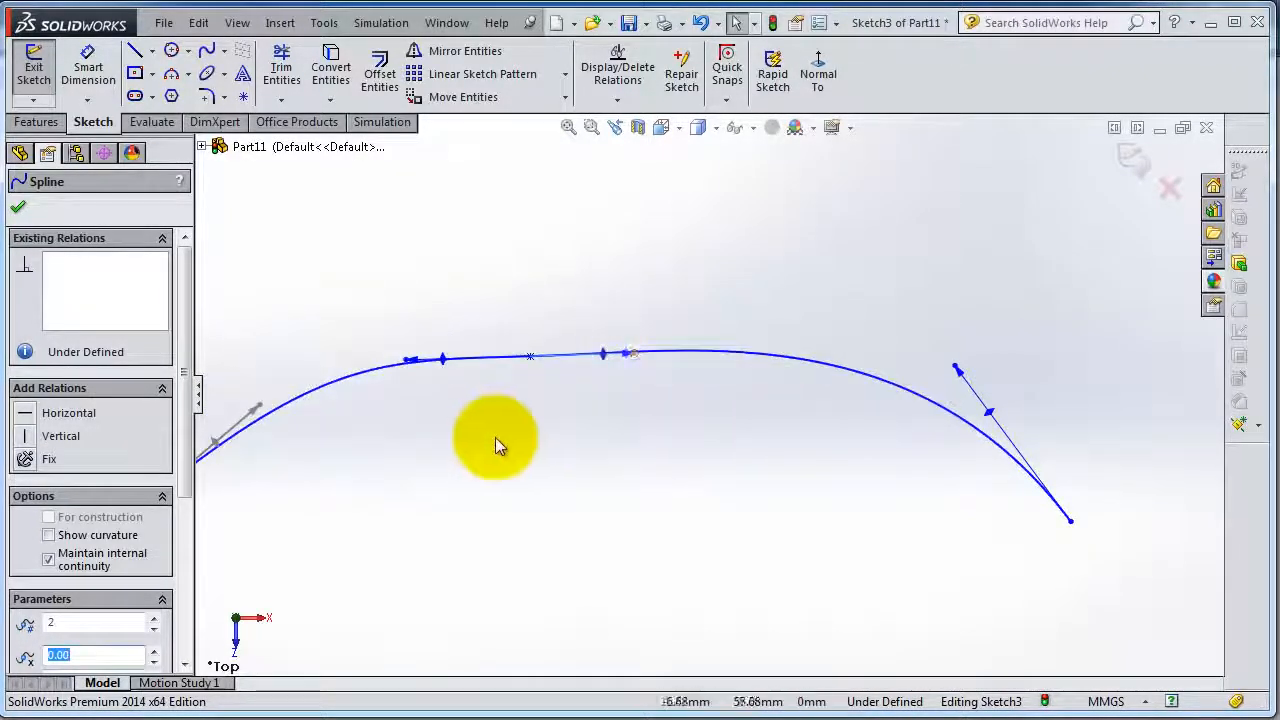
Steepen the tangency handle at the arched spline's left end.
scroll(445, 441, "up", 1)
scroll(400, 438, "down", 2)
scroll(355, 428, "up", 1)
mouse_move(347, 450)
left_mouse_down()
mouse_move(314, 409)
mouse_move(360, 329)
left_mouse_up()
Move the arched spline's right end inward, its middle point up to Y about 90 mm, and its left end to about X -68, Y 45 mm.
scroll(700, 466, "up", 2)
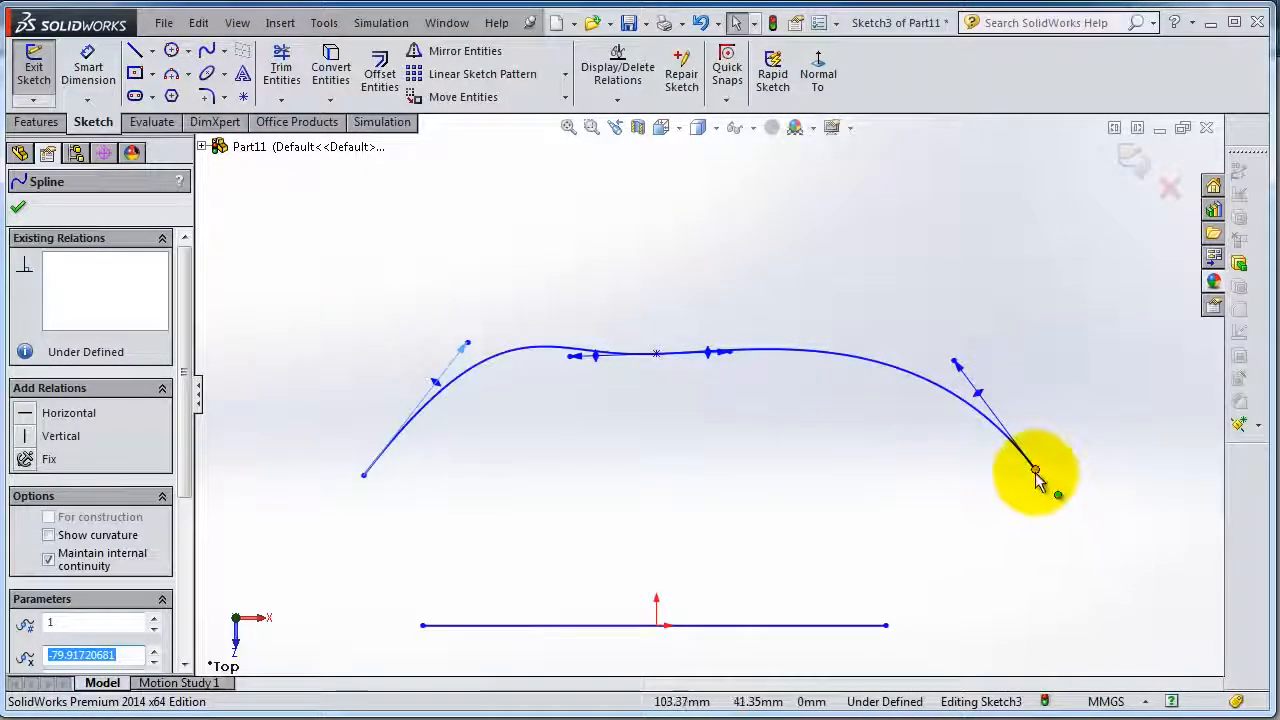
left_click_drag(1036, 469, 918, 468)
left_click_drag(657, 356, 656, 294)
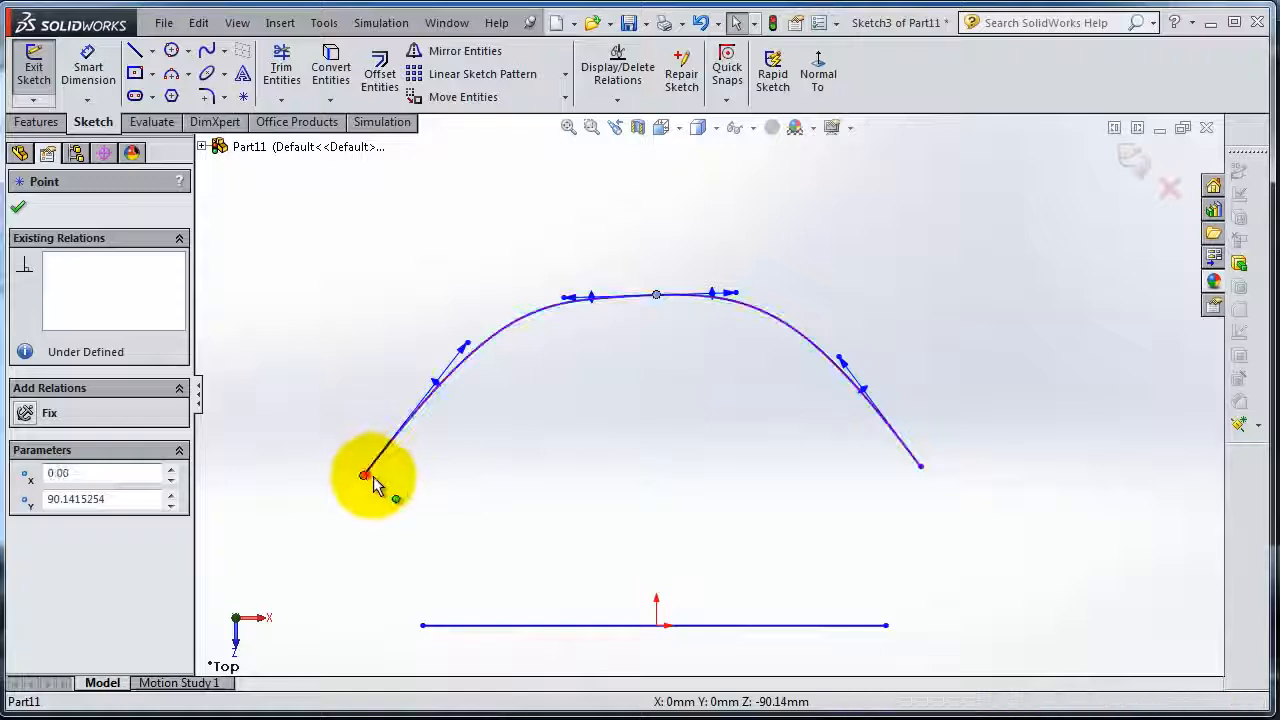
left_click_drag(365, 474, 409, 461)
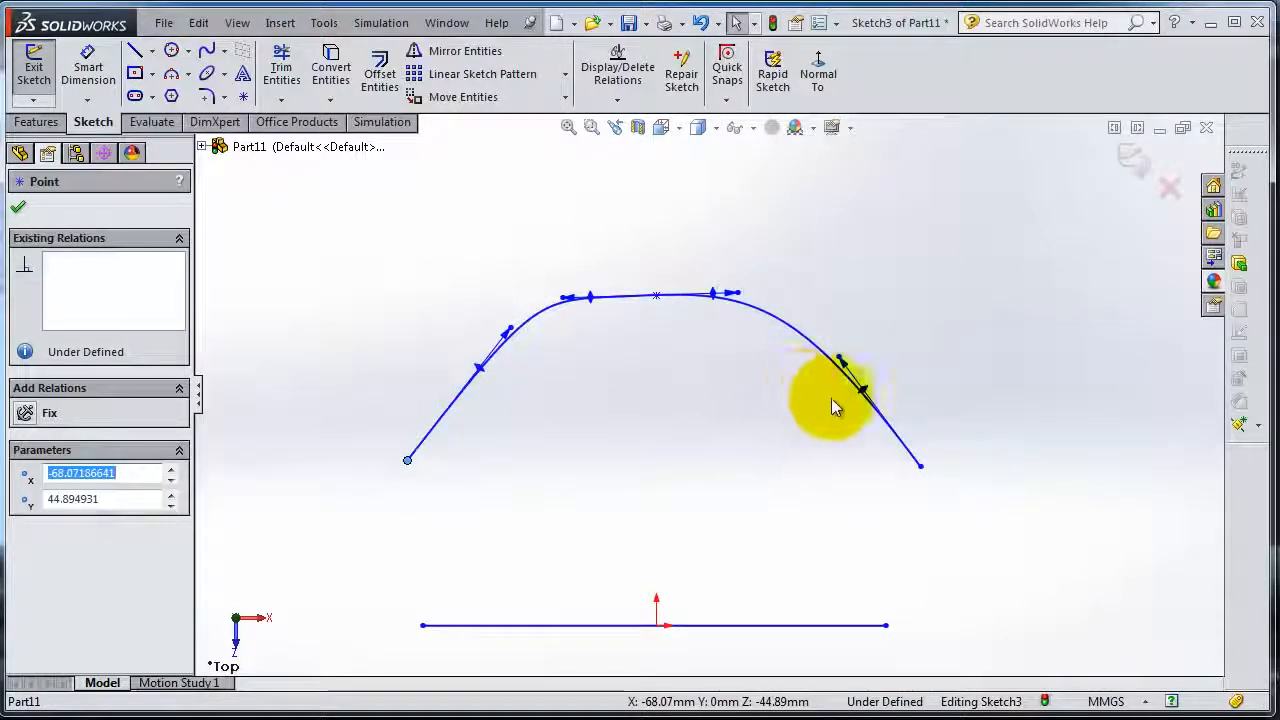
Insert a spline point on the arched spline between its middle point and right end, at about X 39, Y 80 mm.
scroll(870, 443, "down", 2)
scroll(862, 443, "up", 1)
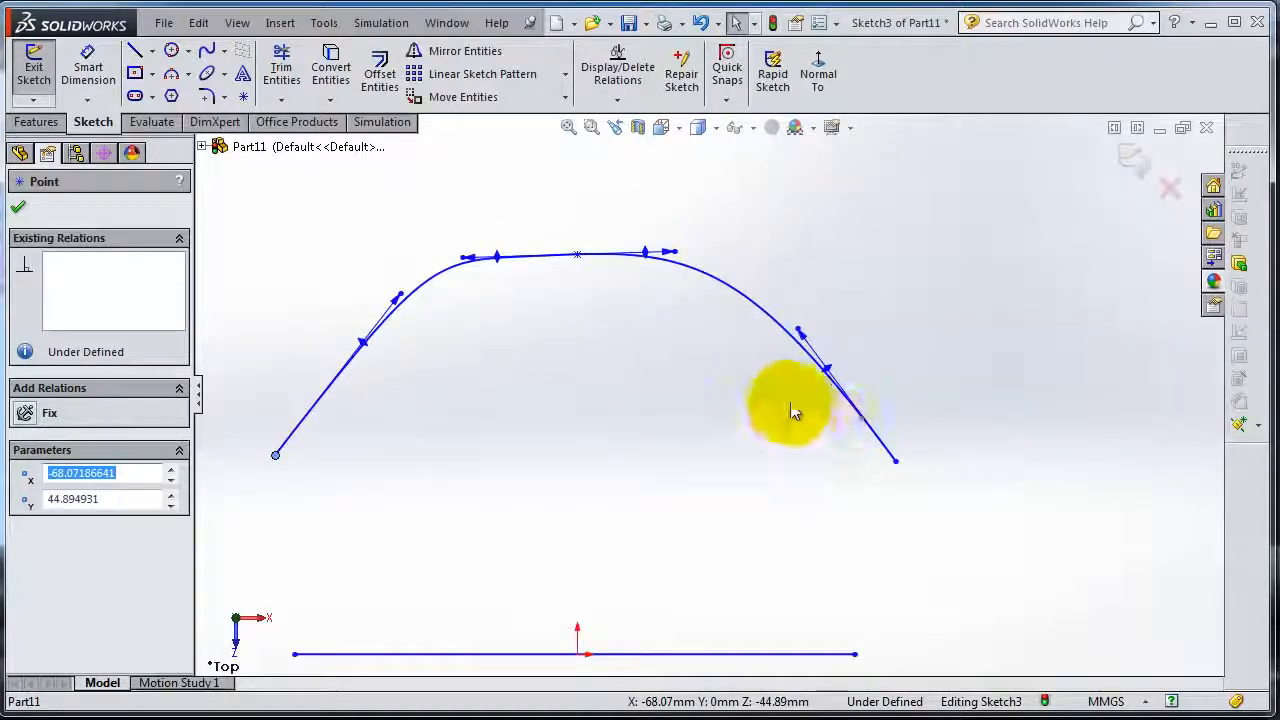
left_click(770, 326)
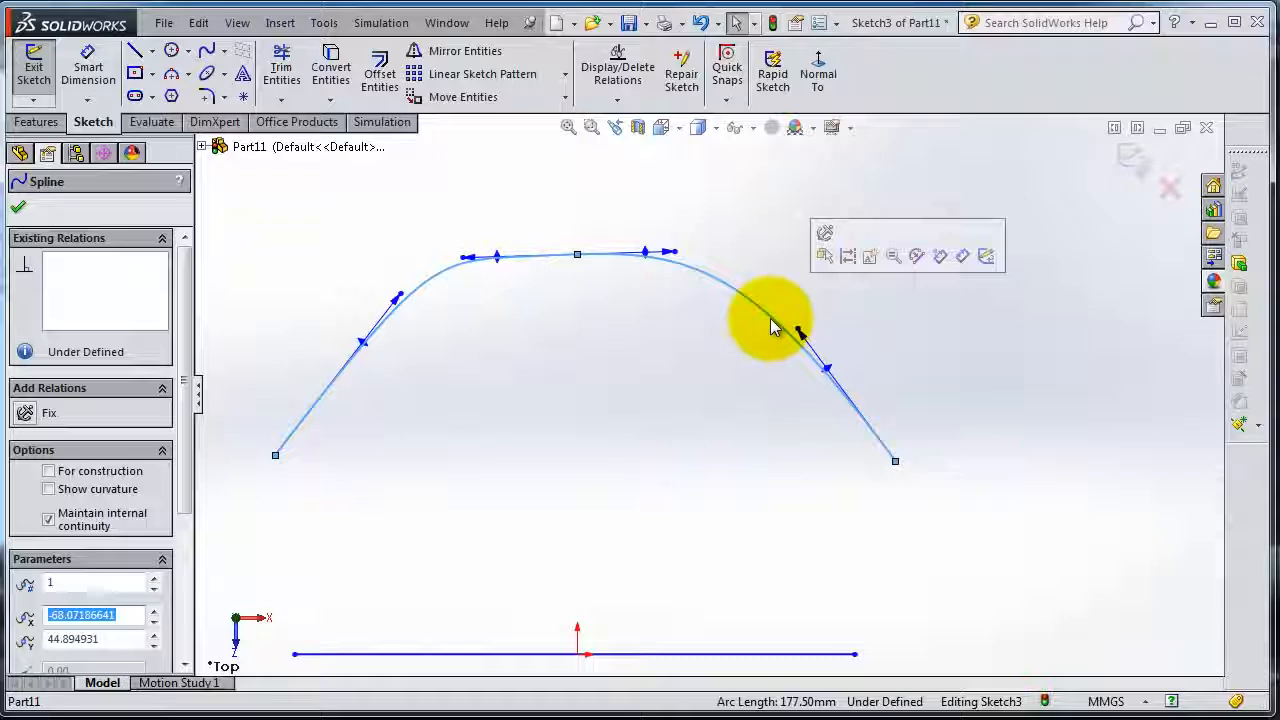
right_click(770, 326)
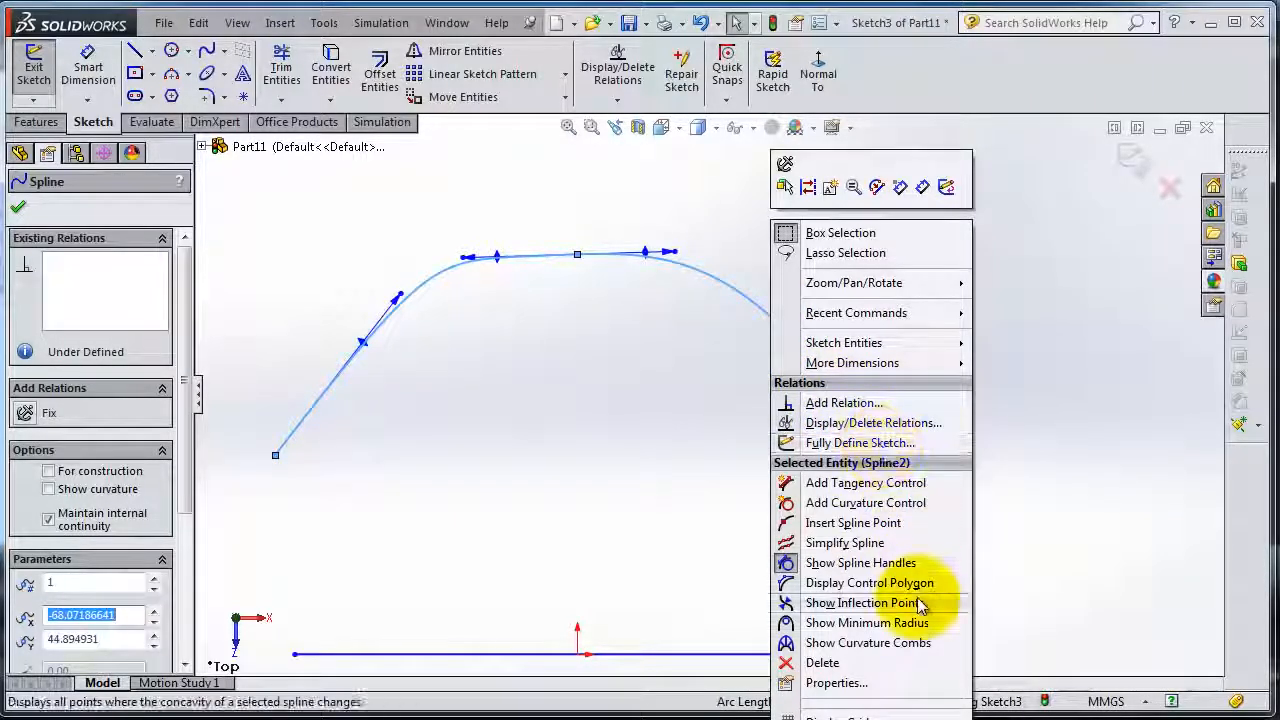
left_click(871, 528)
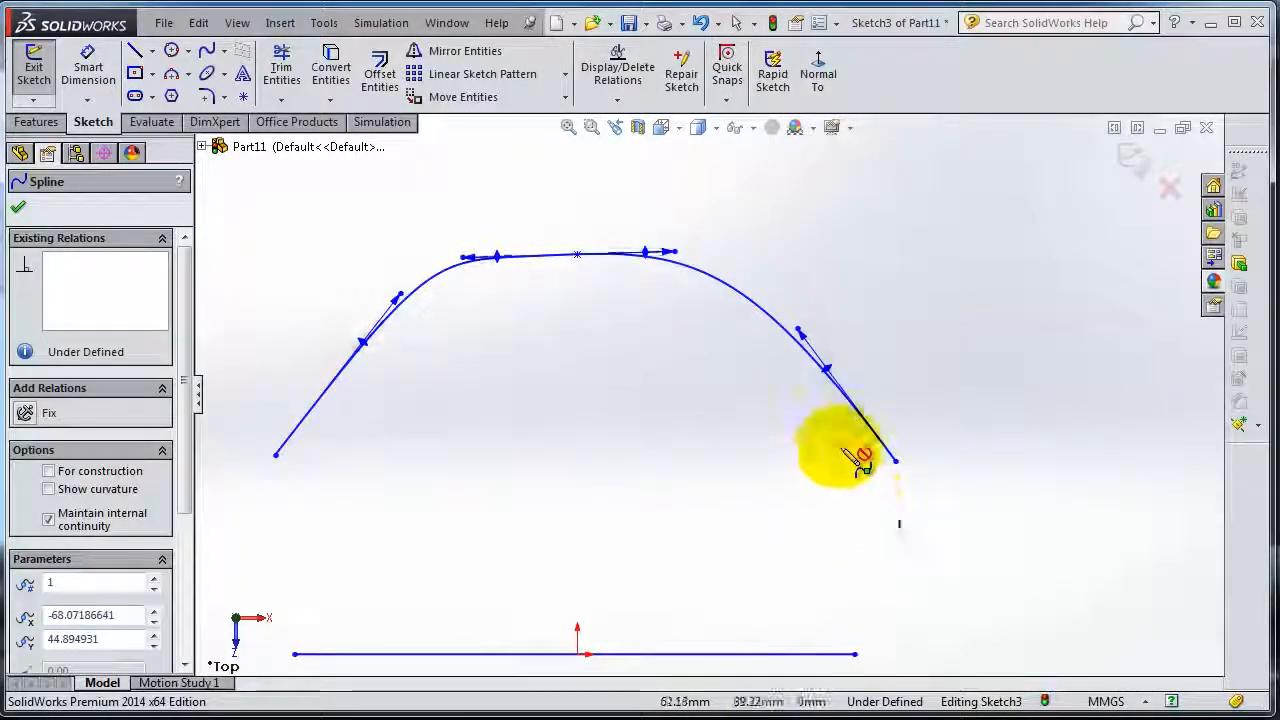
left_click(750, 300)
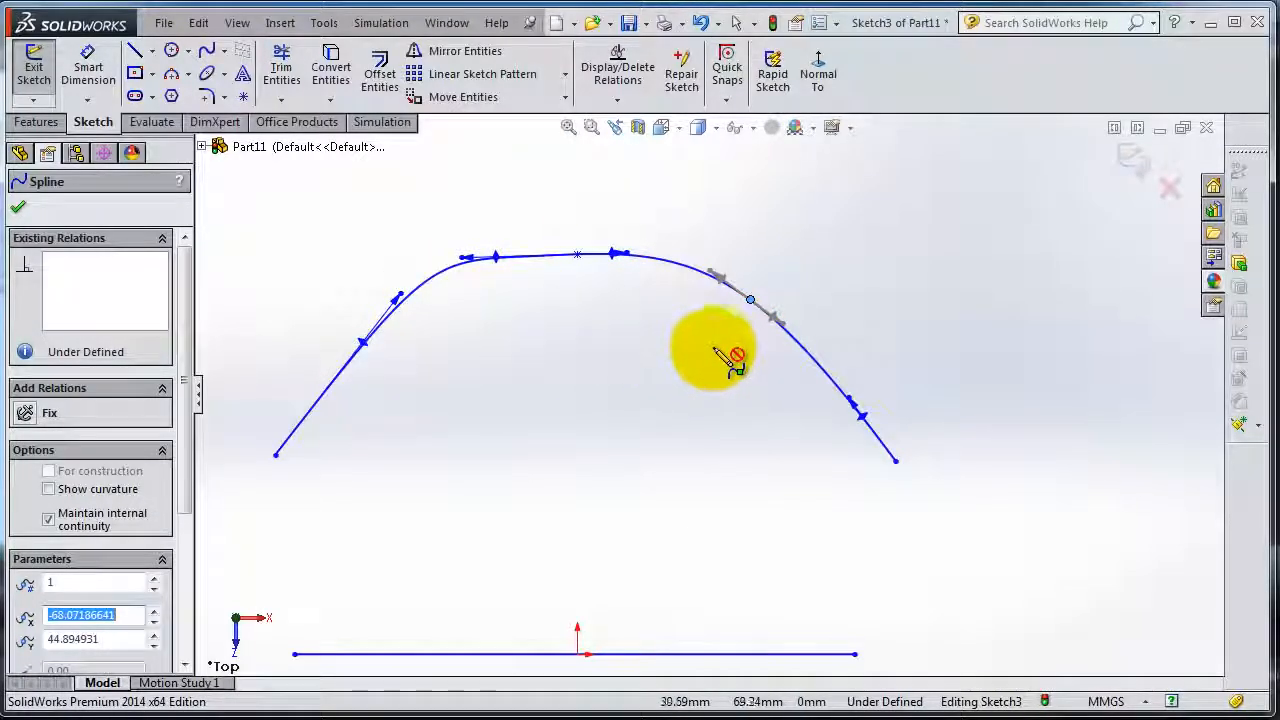
key("Escape")
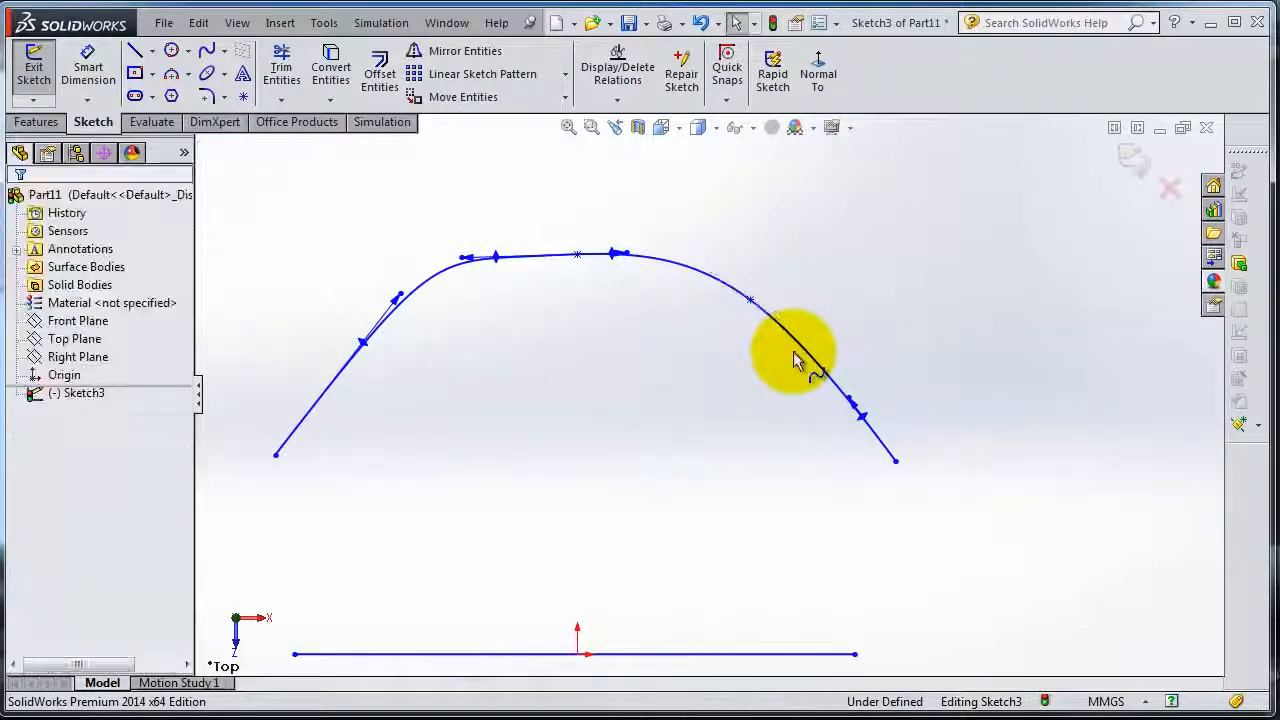
Slightly lengthen and rotate the tangency handle of the inserted spline point to adjust the curve.
left_click(751, 302)
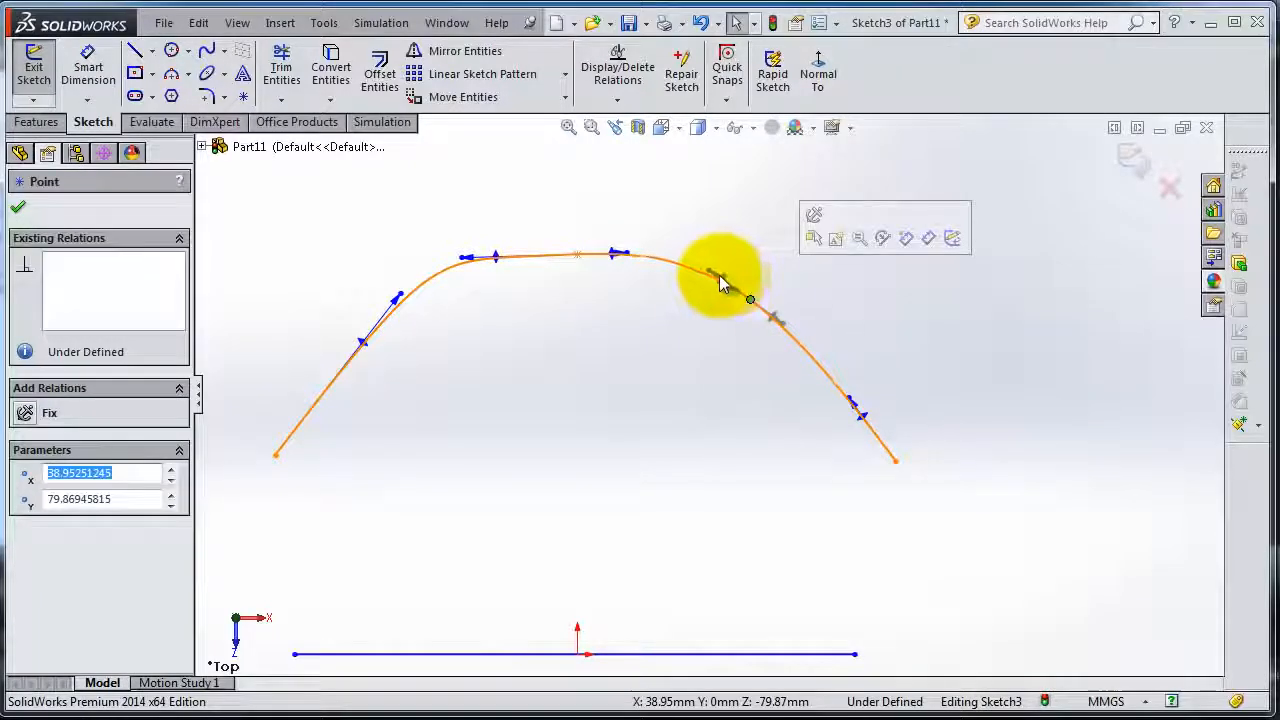
left_click_drag(718, 275, 672, 240)
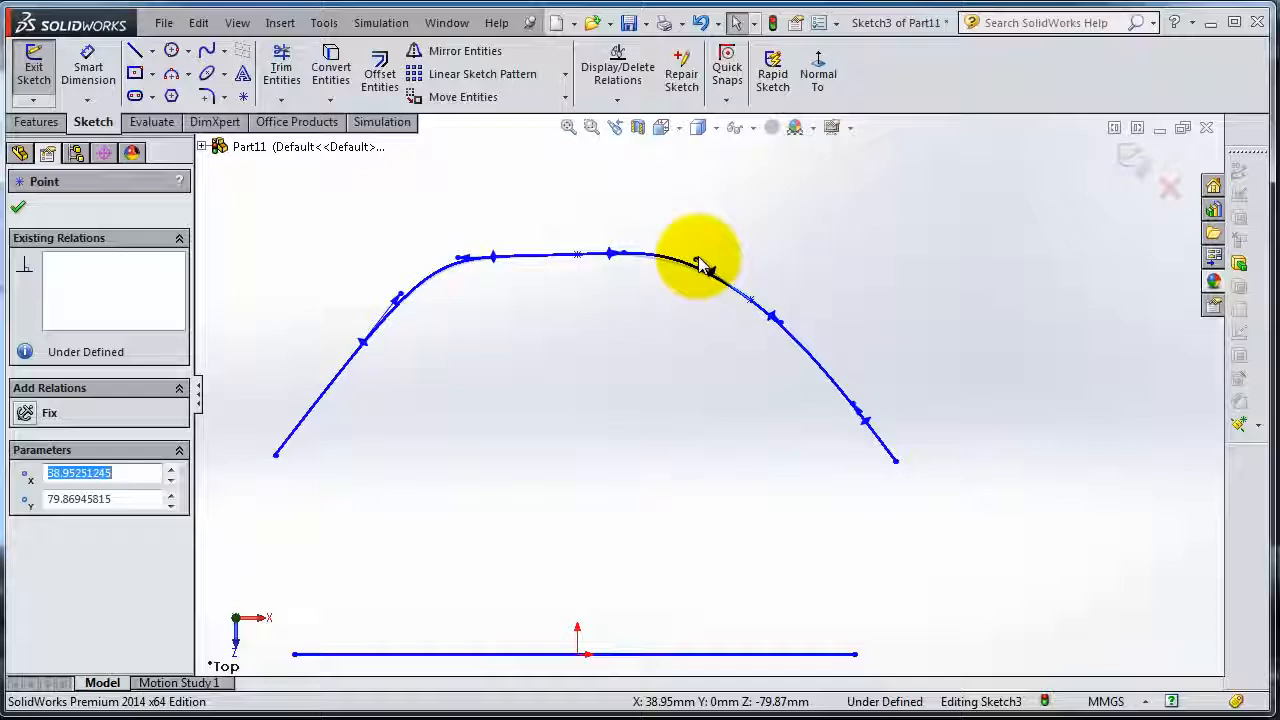
left_click(706, 268)
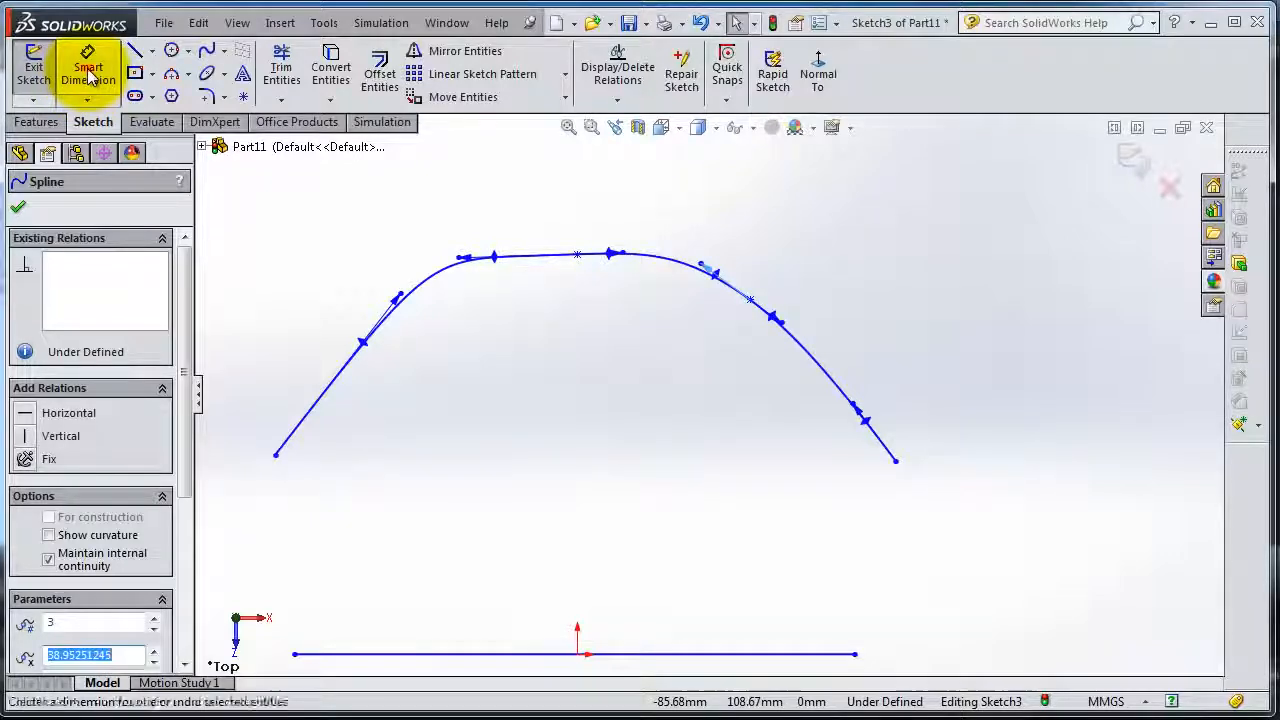
Dimension the horizontal distance between the arched spline's left end and its middle point at 70 mm.
left_click(90, 77)
left_click(276, 456)
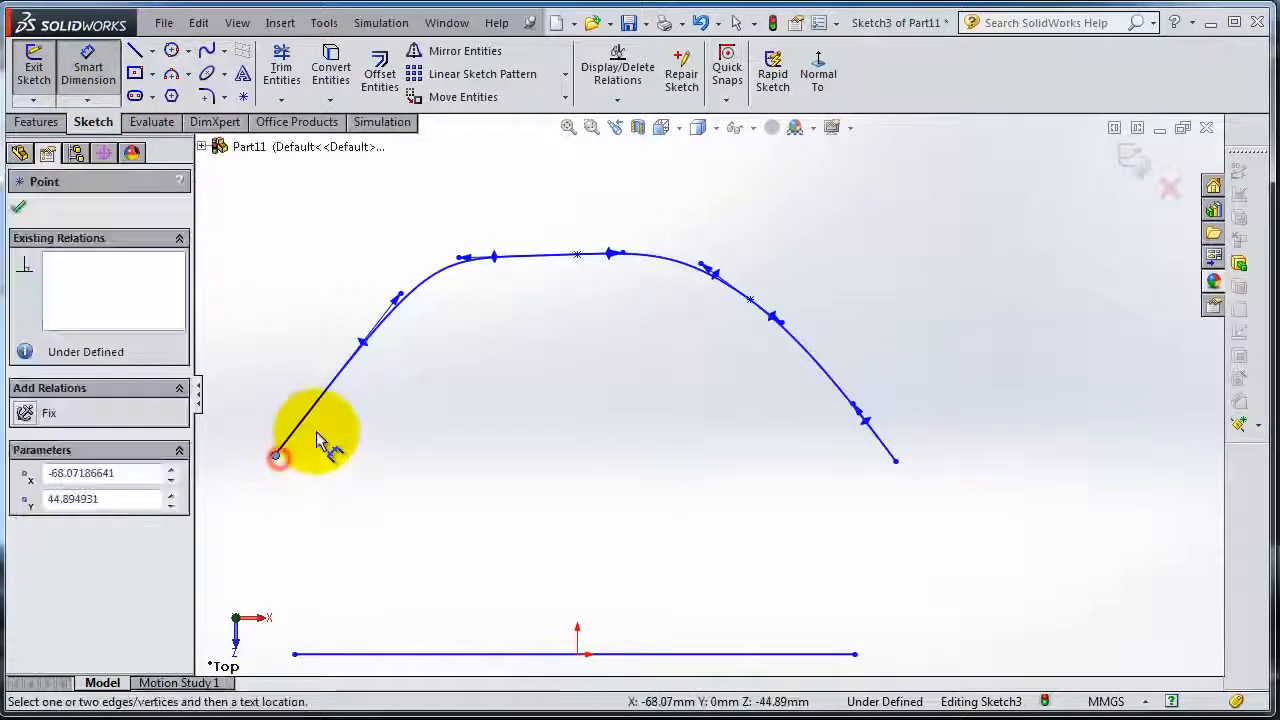
left_click(578, 257)
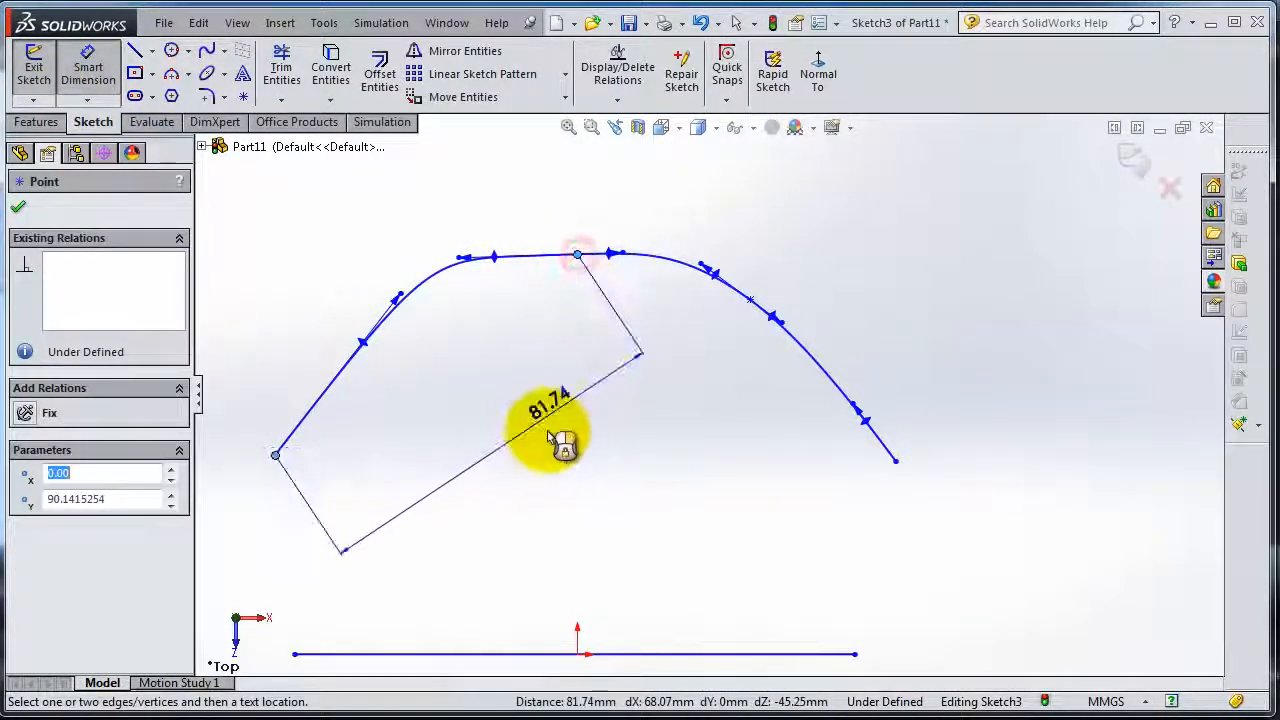
left_click(399, 511)
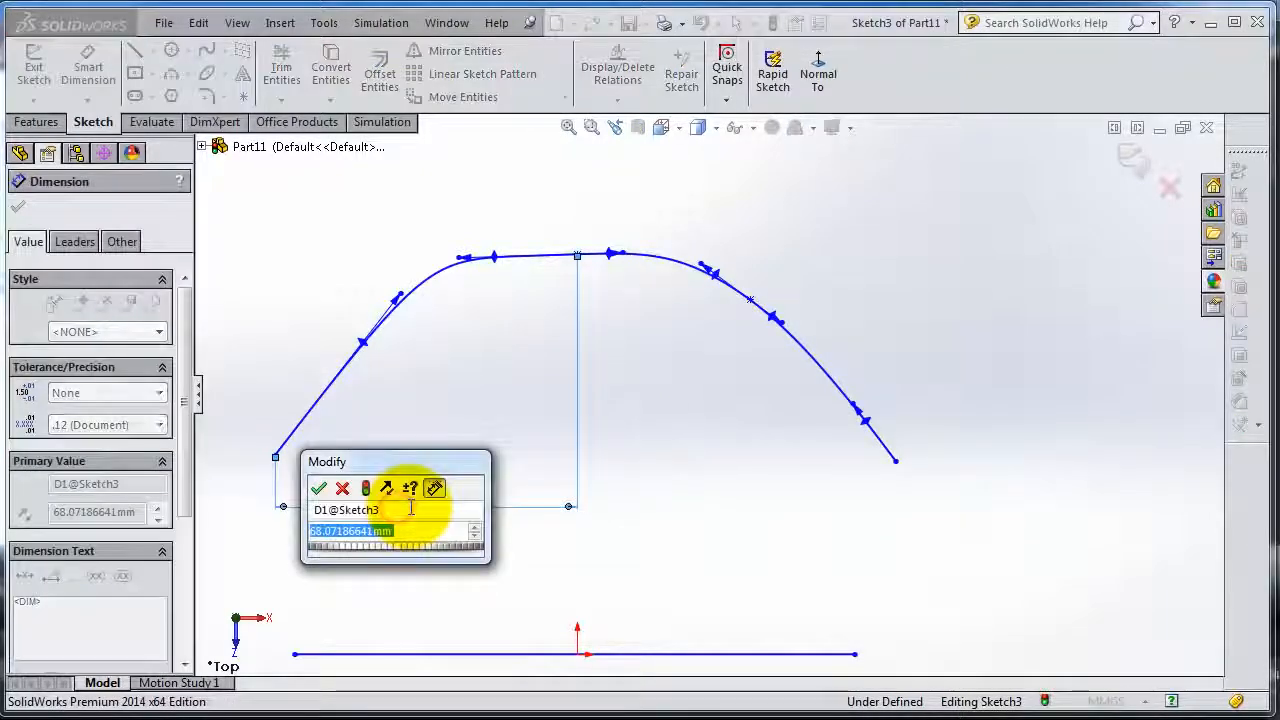
type("70")
key("Return")
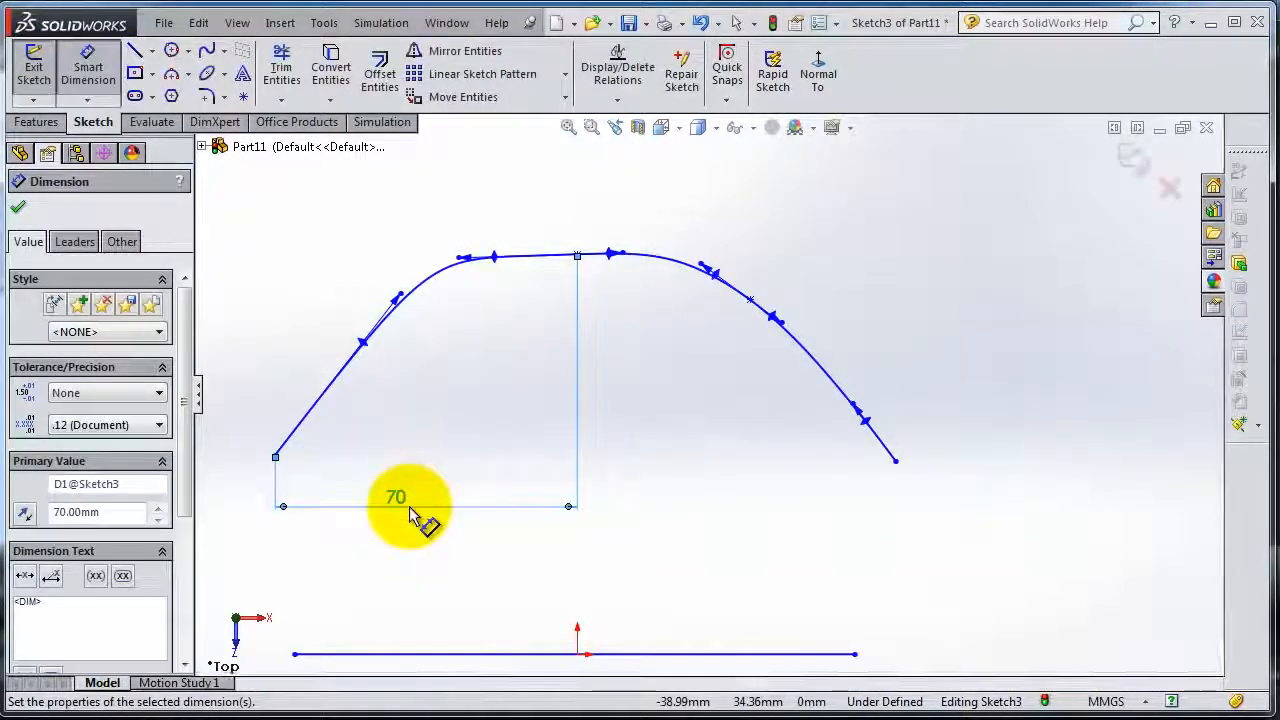
Dimension the horizontal distance between the arched spline's middle point and its right end at 70 mm.
scroll(603, 460, "down", 1)
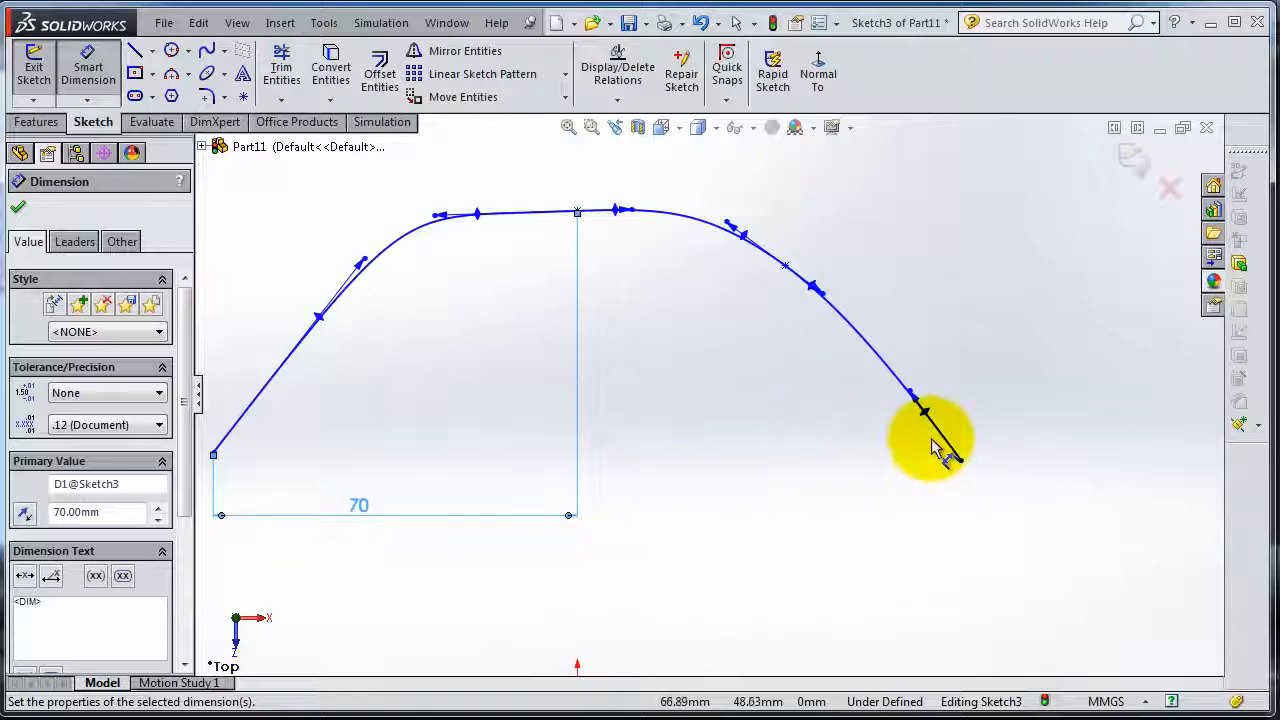
left_click(960, 462)
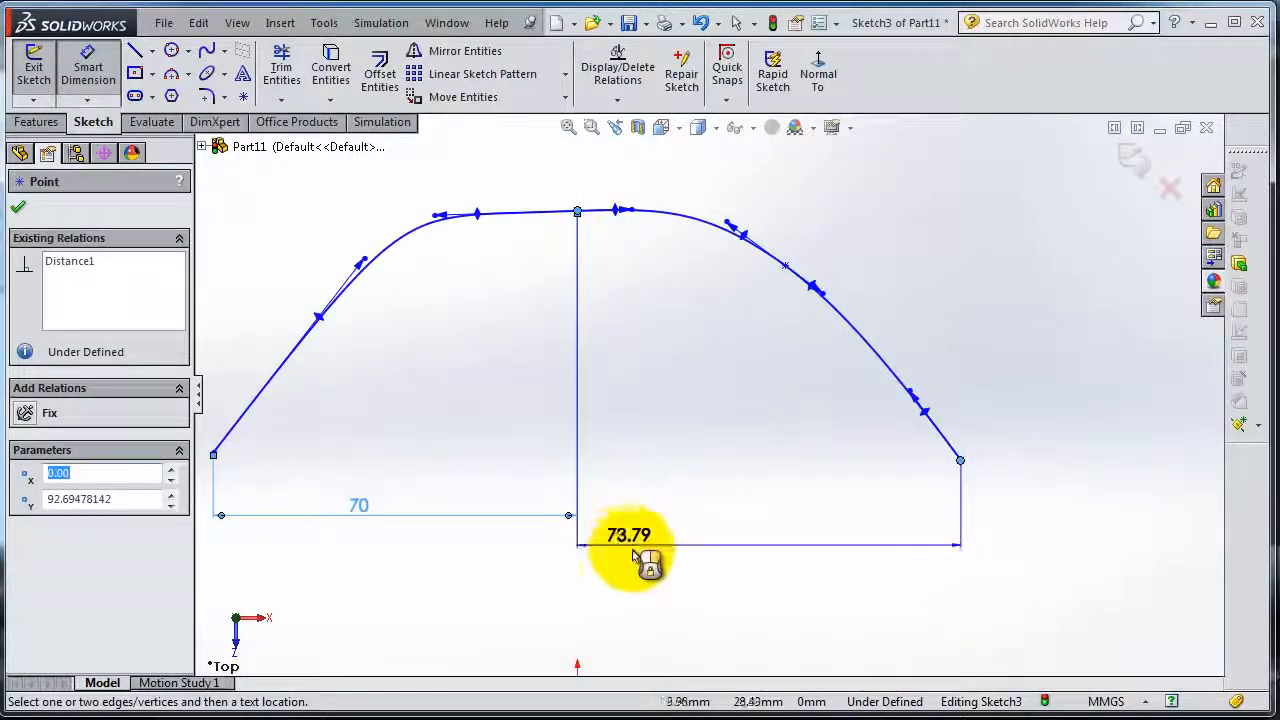
left_click(703, 556)
type("70")
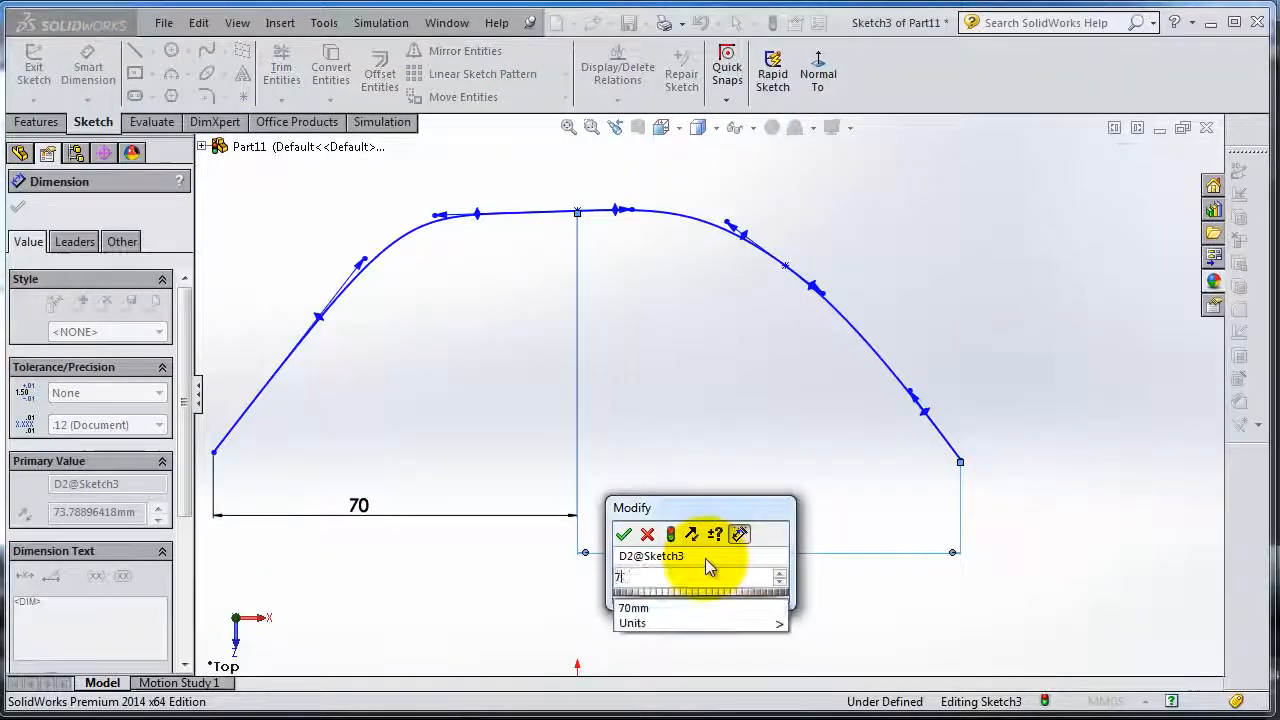
key("Return")
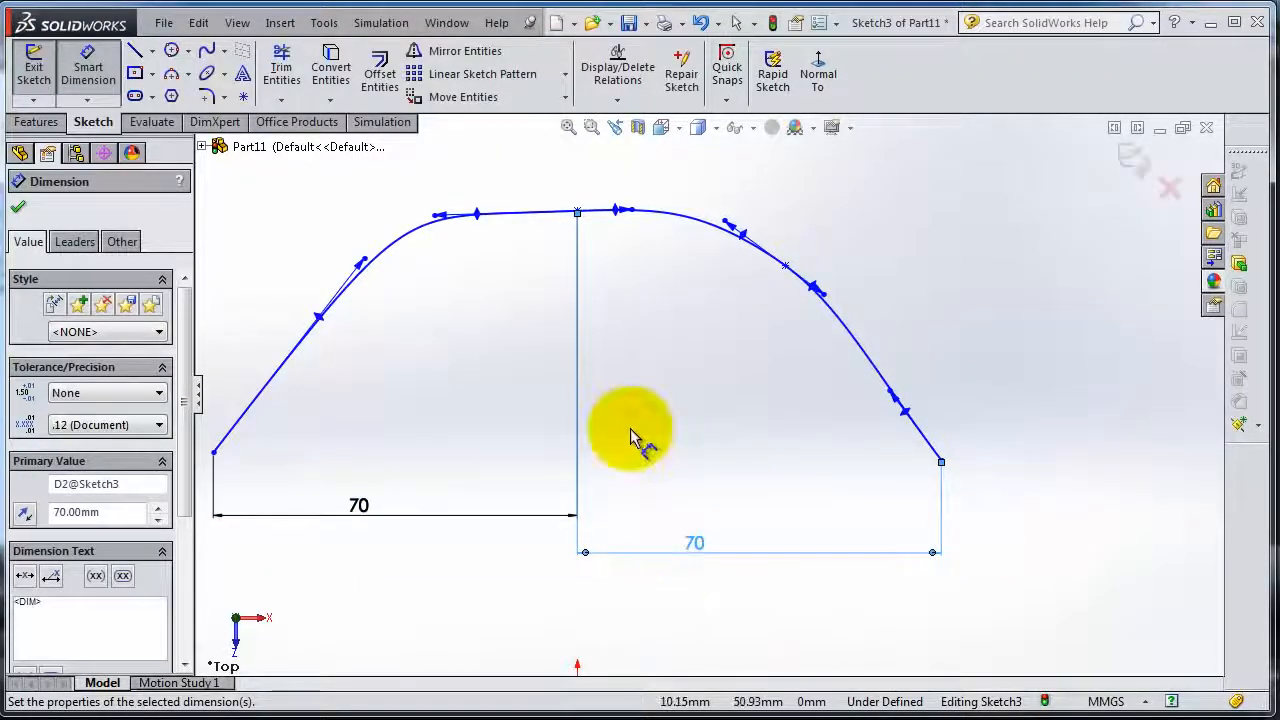
Dimension the tangency handle magnitude at the arched spline's left end with a value of 50 mm.
scroll(390, 433, "up", 2)
scroll(440, 403, "down", 2)
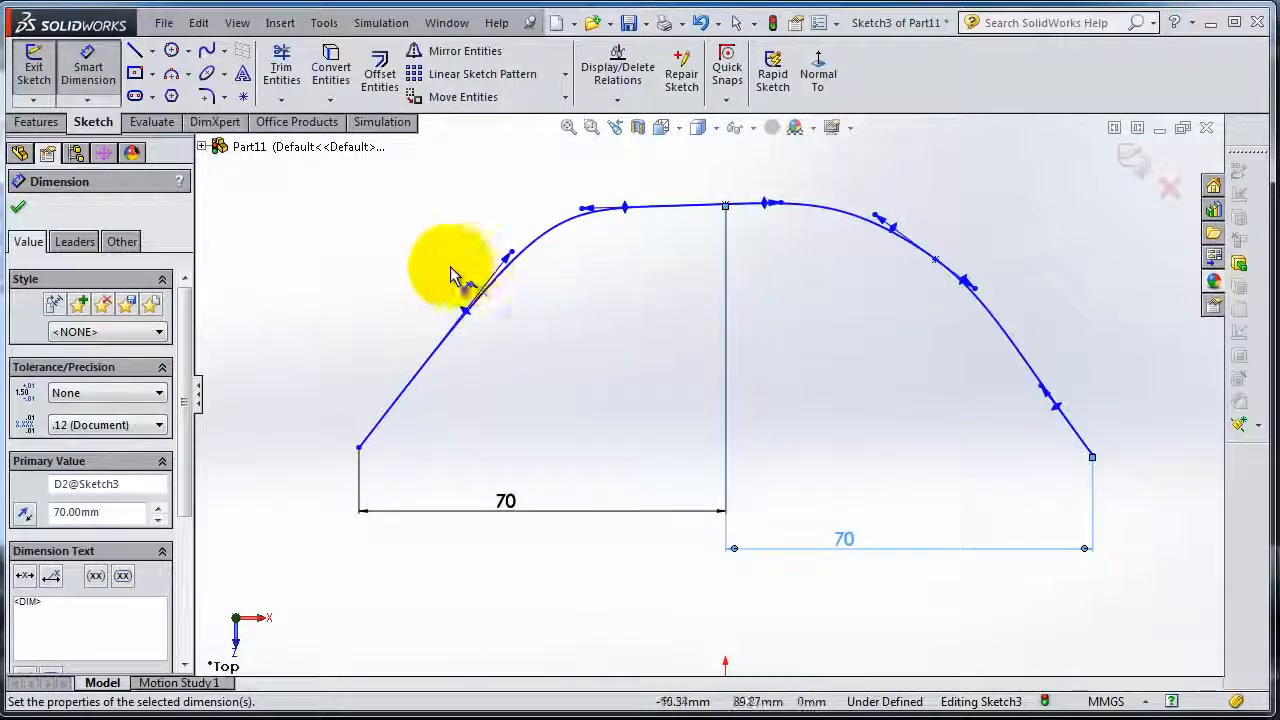
left_click_drag(508, 262, 440, 270)
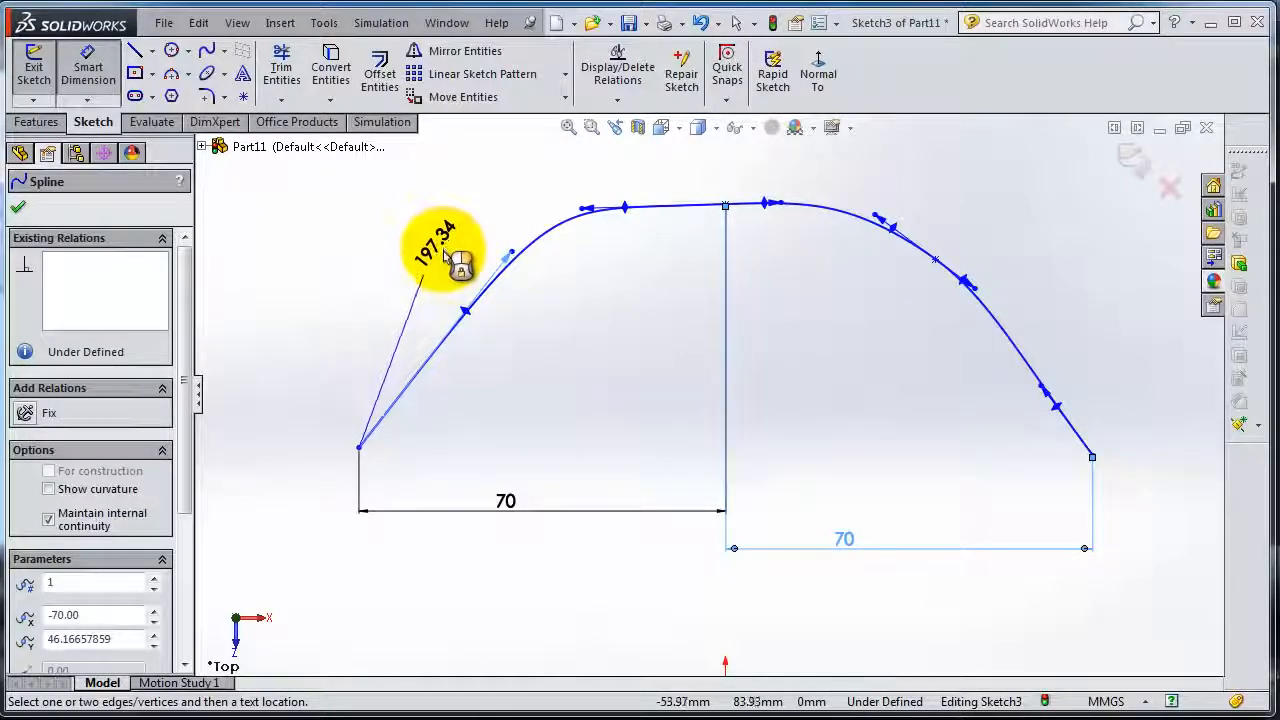
double_click(430, 255)
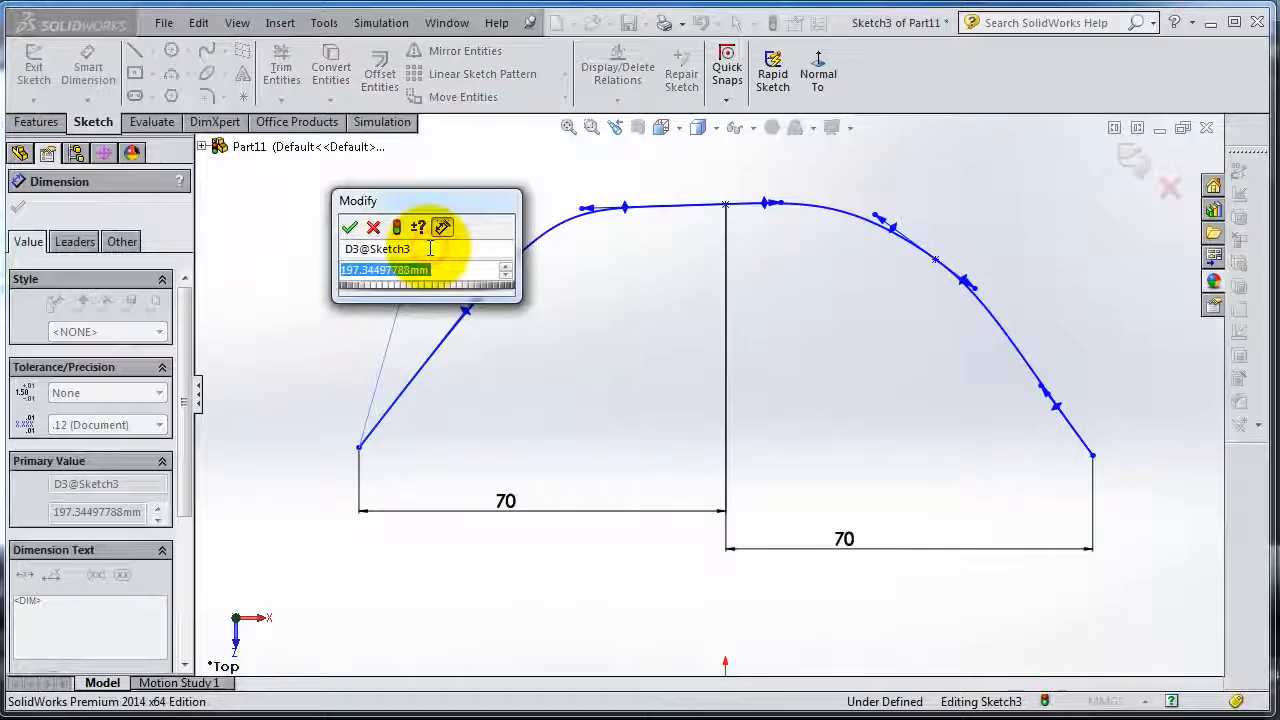
type("50")
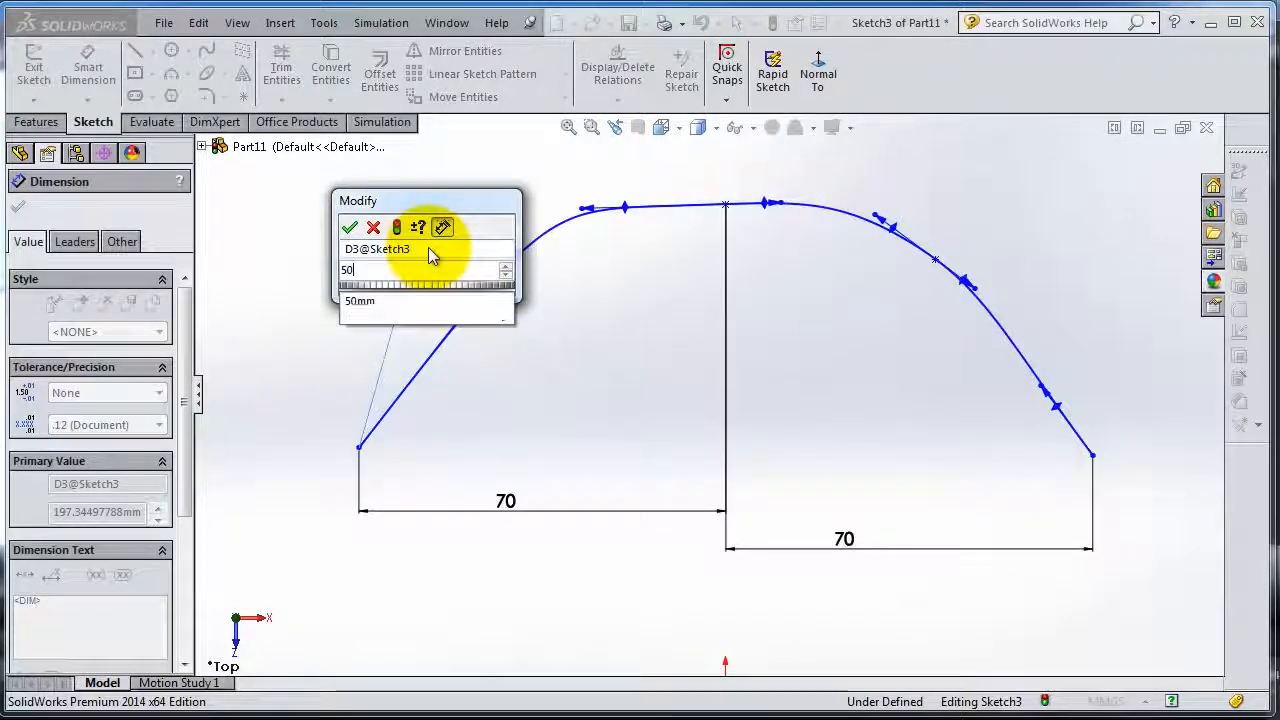
key("Return")
Draw a horizontal line about 40 mm long from the arched spline's left end toward the inside of the arch.
scroll(494, 286, "up", 2)
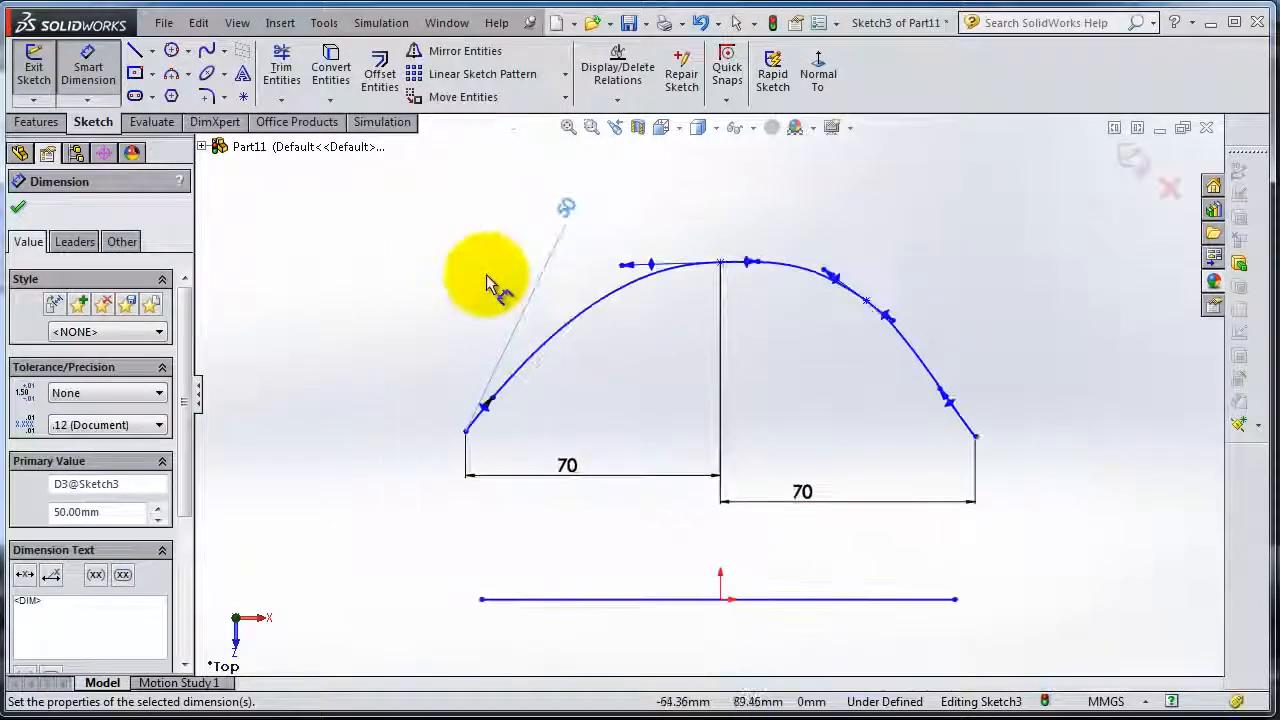
scroll(523, 331, "down", 4)
scroll(494, 450, "down", 1)
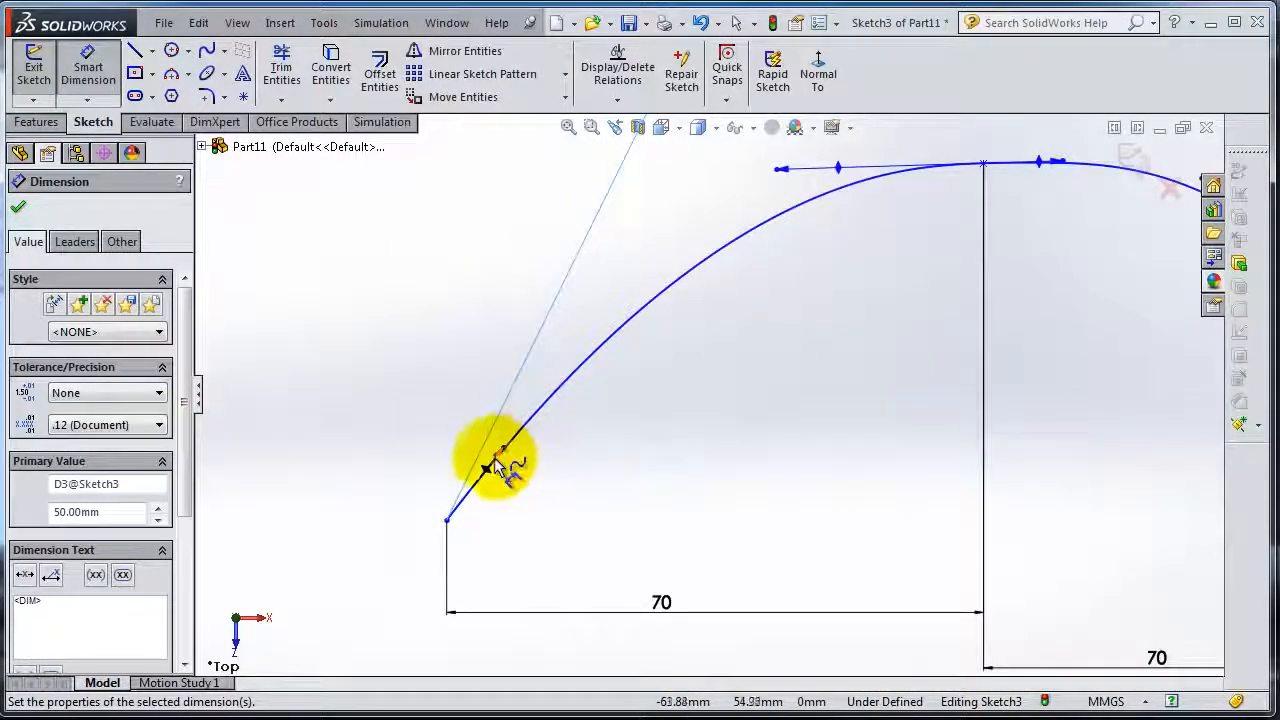
left_click(495, 454)
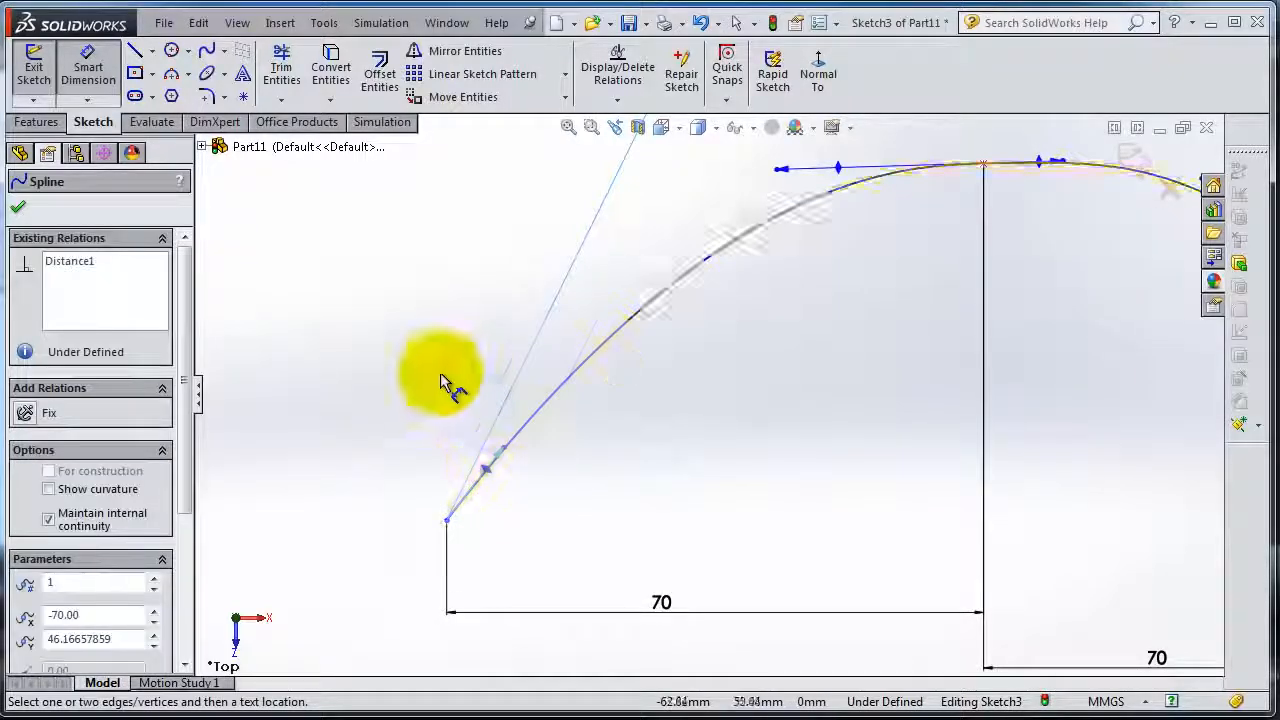
left_click(134, 50)
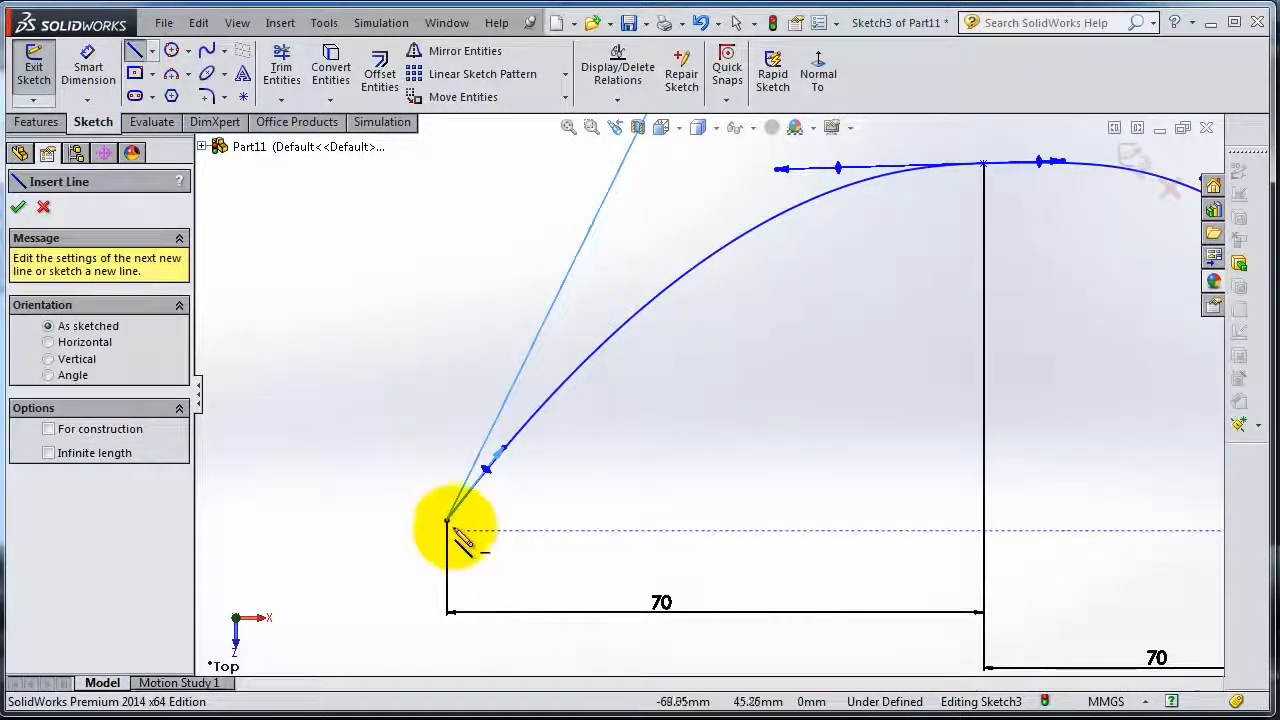
left_click(447, 521)
left_click(753, 521)
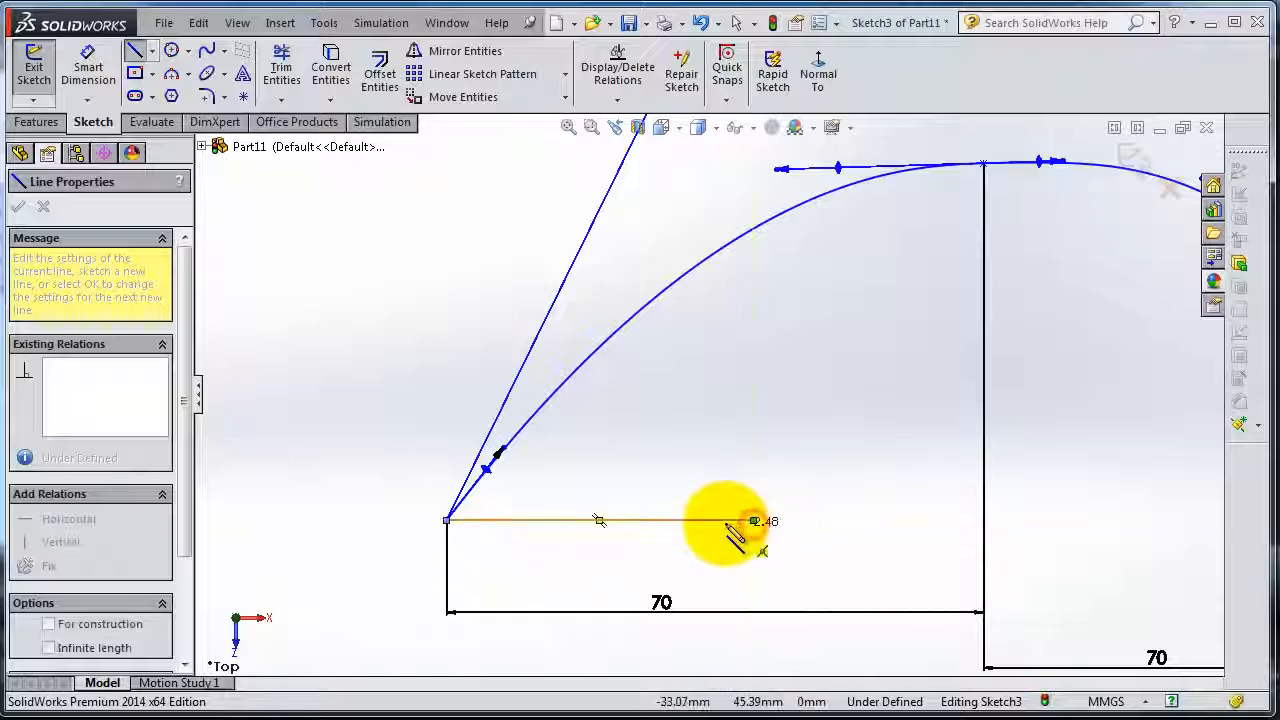
key("Escape")
Dimension the angle between the left end's tangency handle and the horizontal line at 50°.
left_click(88, 67)
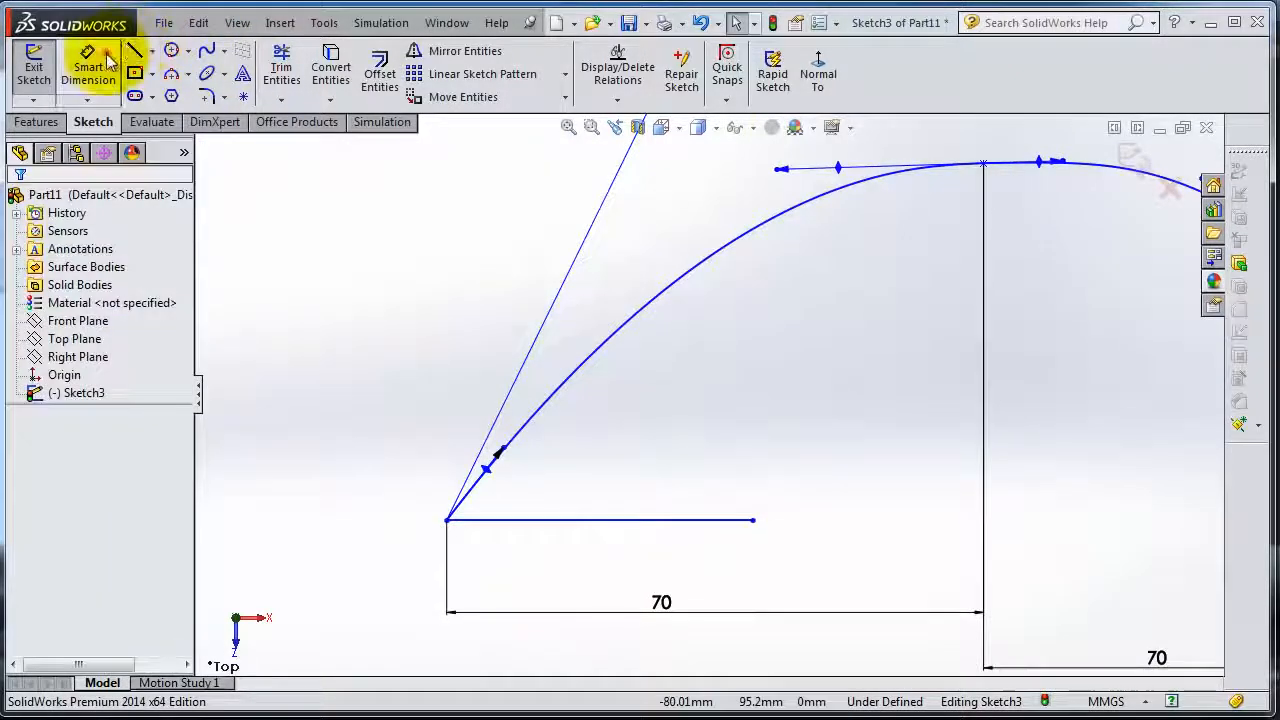
left_click(489, 470)
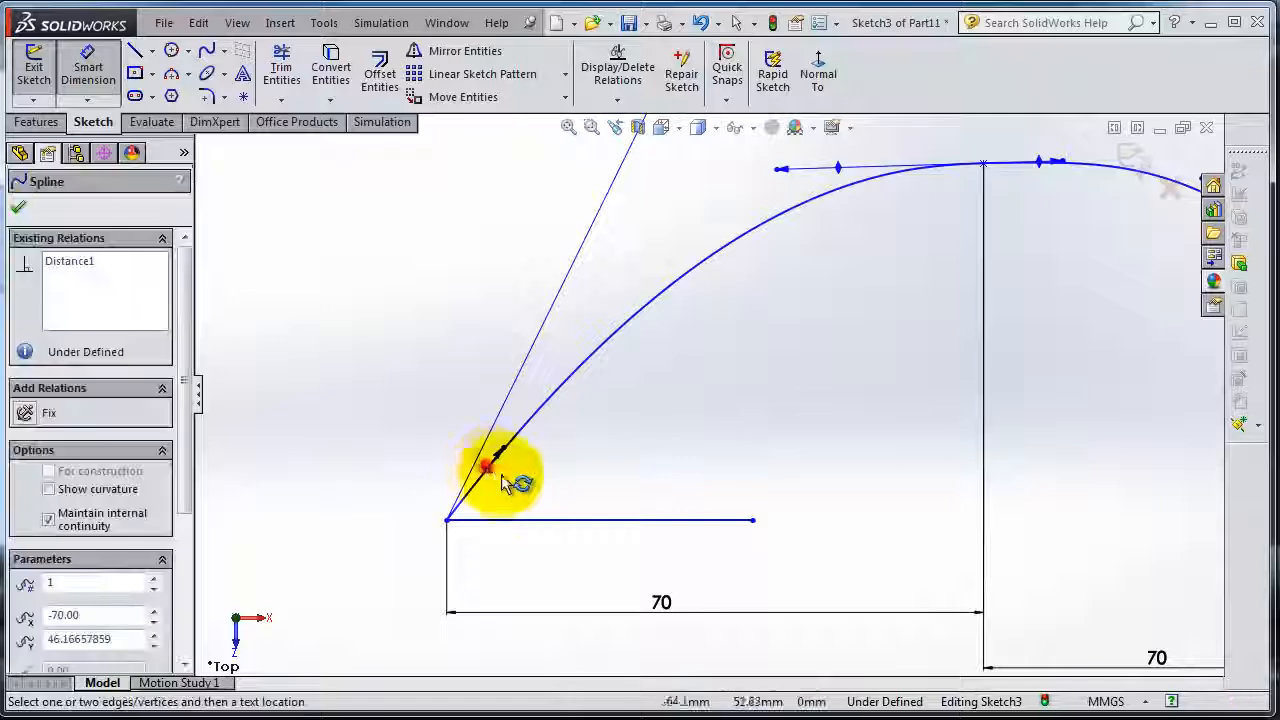
left_click(534, 520)
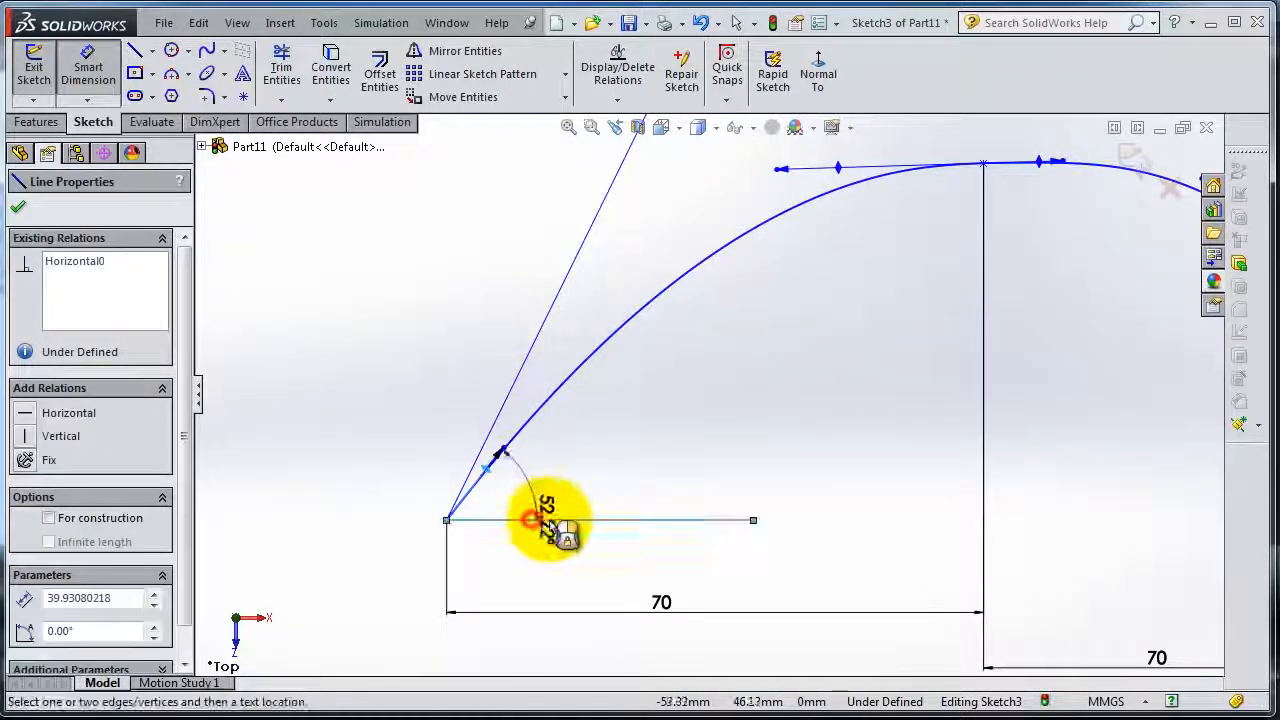
left_click(614, 502)
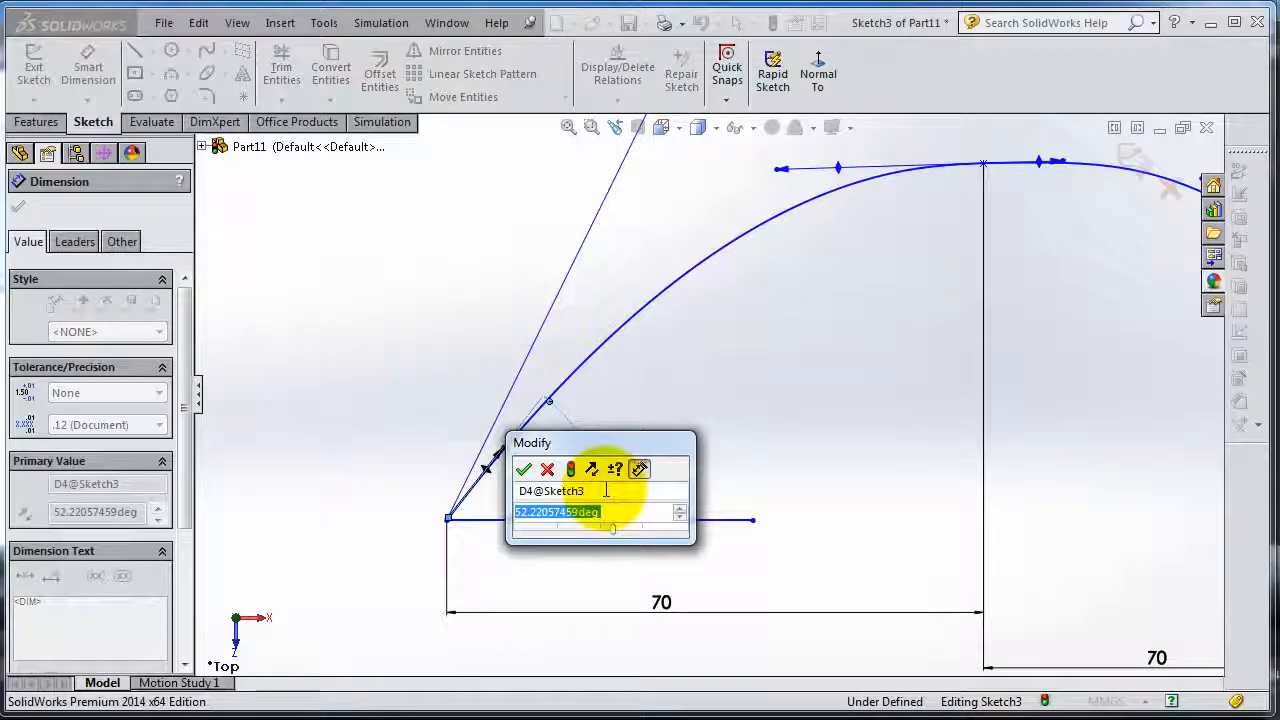
type("50")
key("Return")
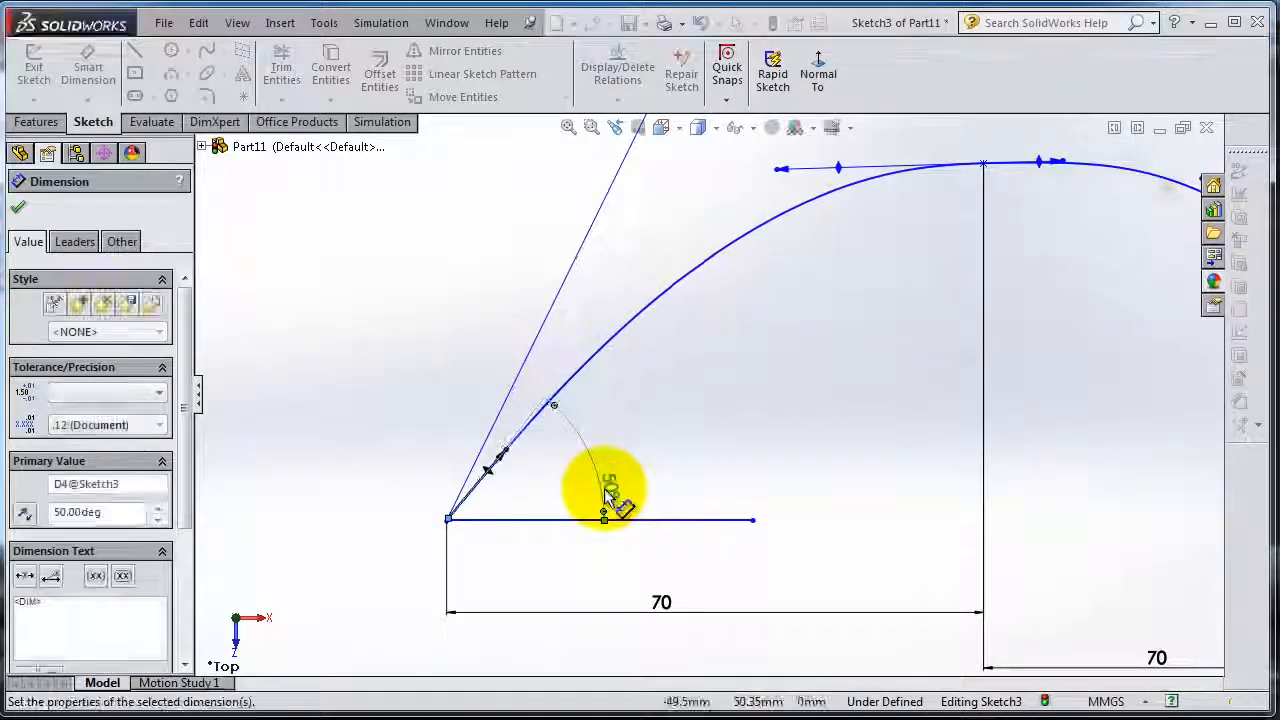
Add a Horizontal relation to the tangency handle at the arched spline's middle point.
scroll(1026, 508, "up", 2)
scroll(1090, 494, "down", 1)
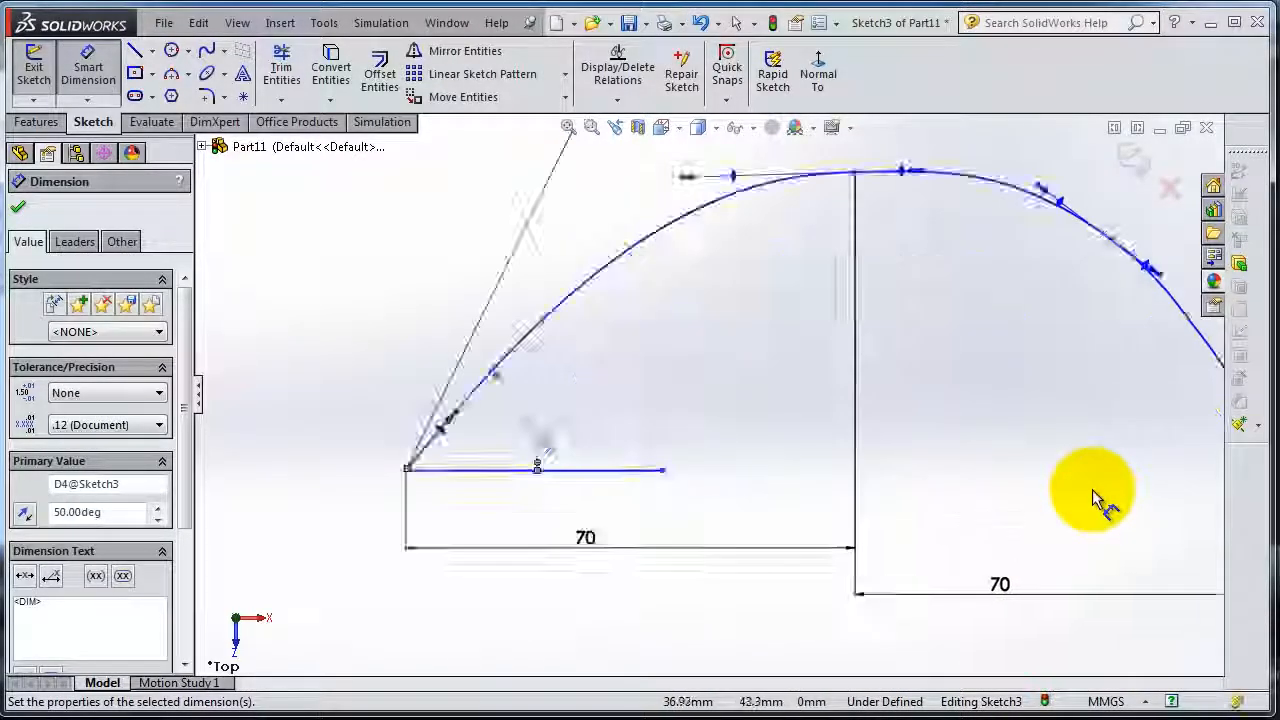
scroll(1092, 490, "up", 2)
scroll(1095, 384, "down", 2)
scroll(850, 392, "down", 1)
scroll(790, 410, "up", 2)
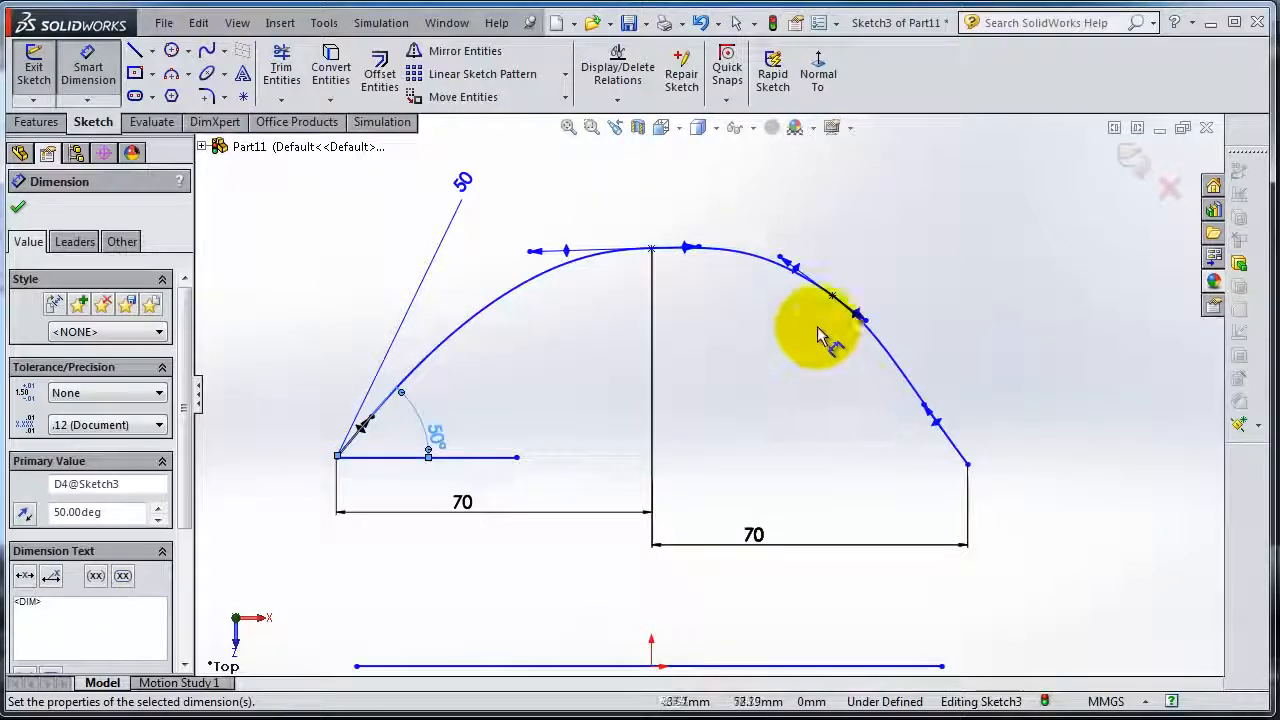
scroll(640, 262, "down", 2)
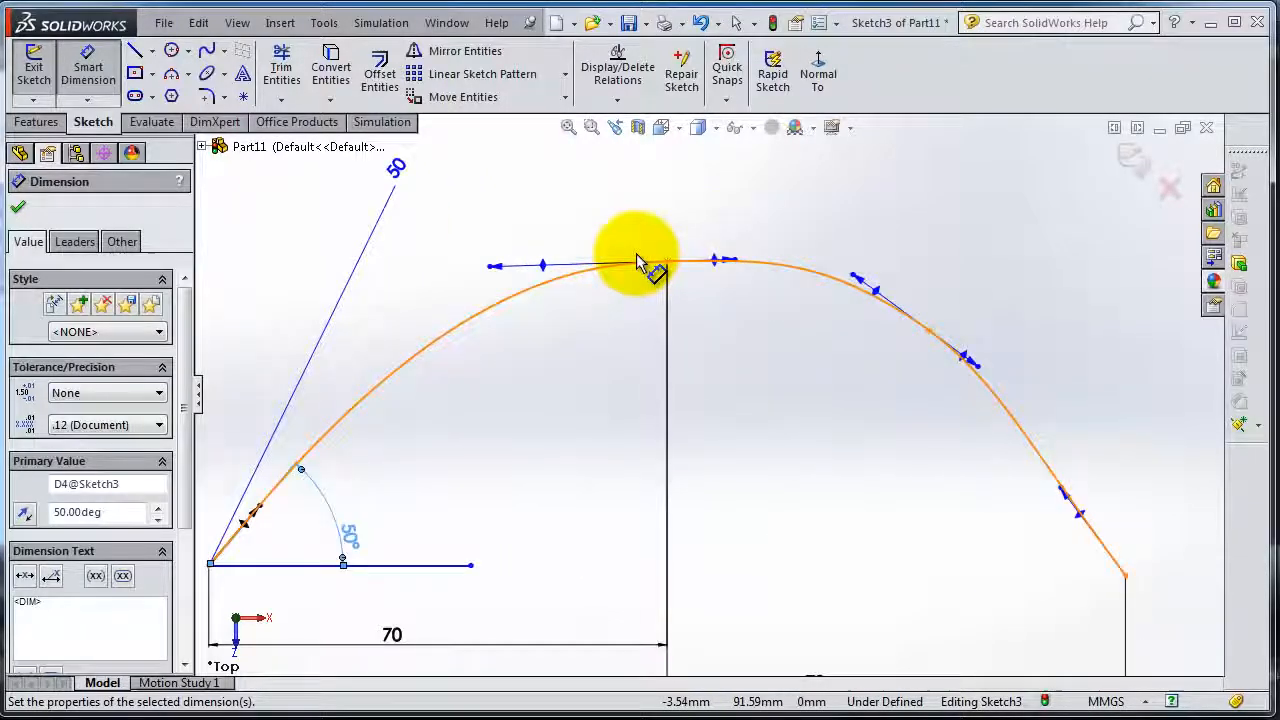
left_click(523, 267)
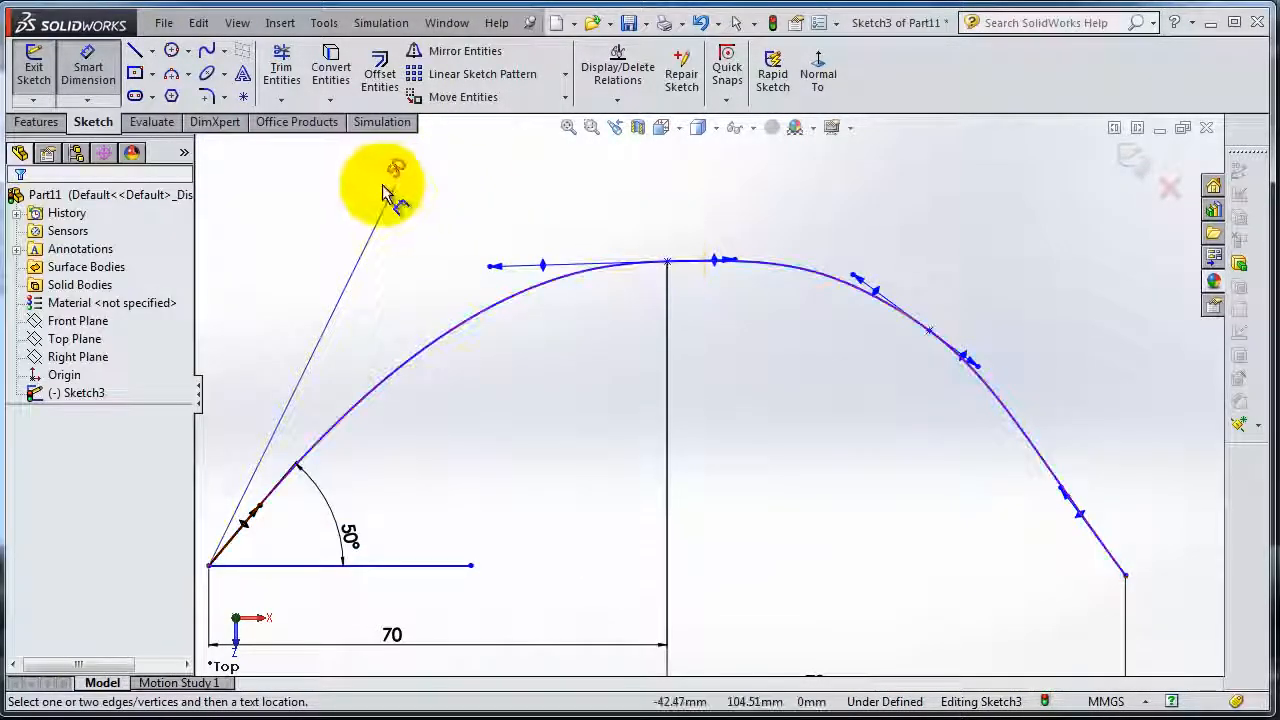
left_click(100, 80)
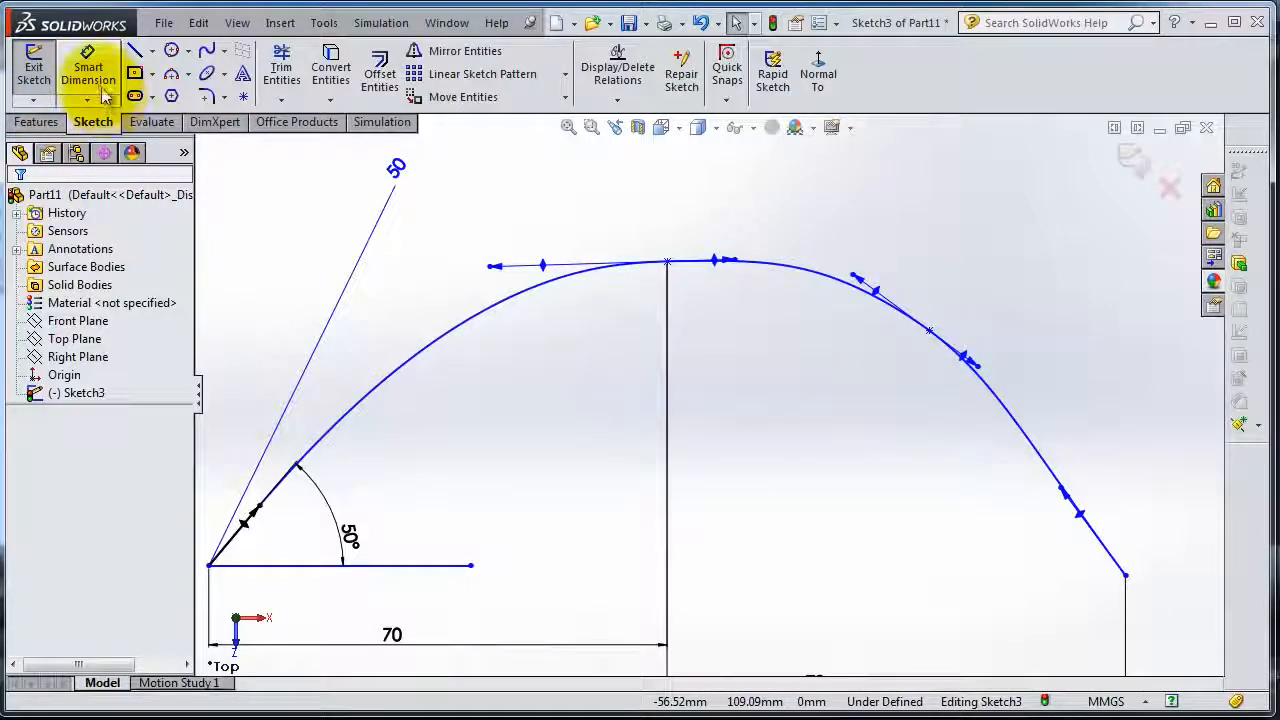
left_click(668, 264)
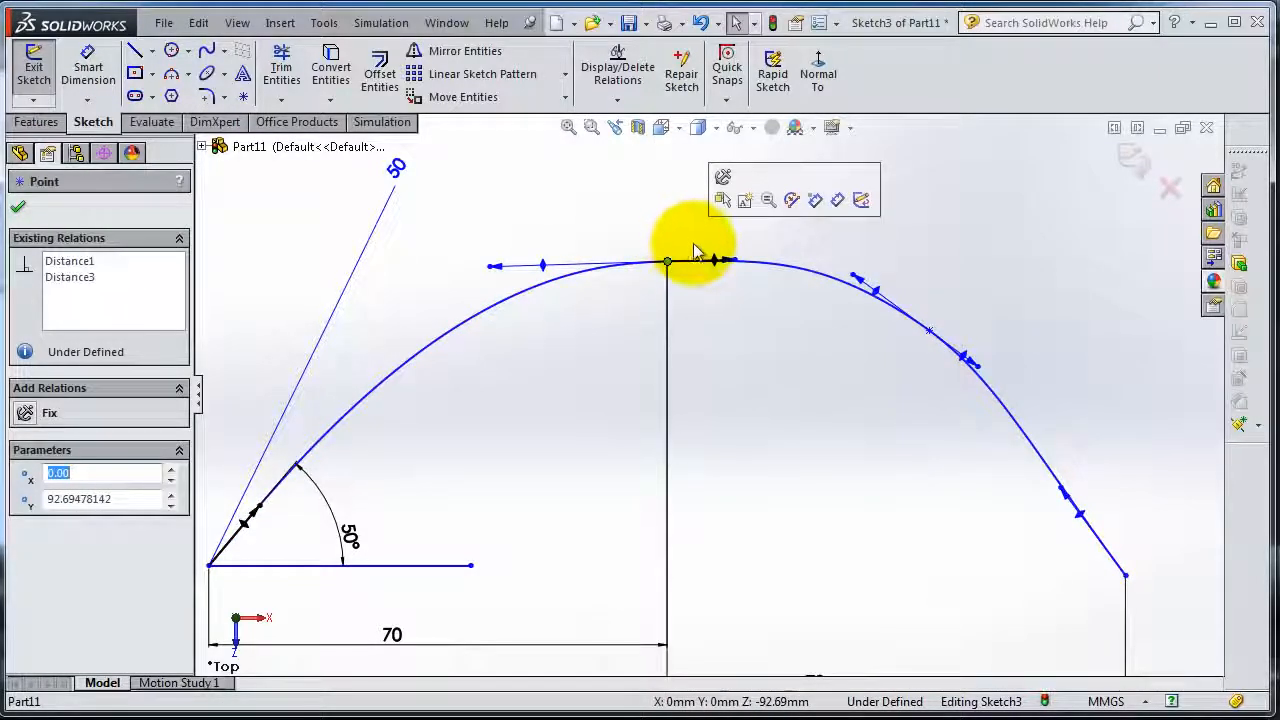
left_click(556, 273)
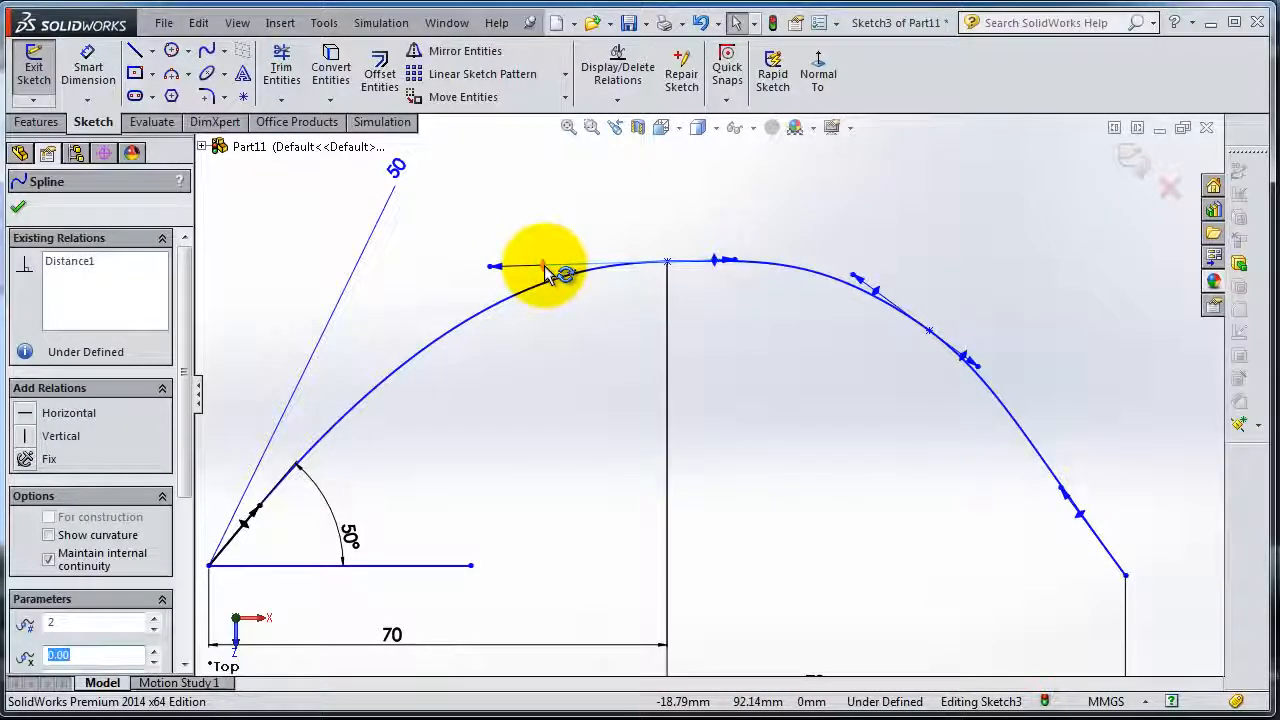
left_click(27, 414)
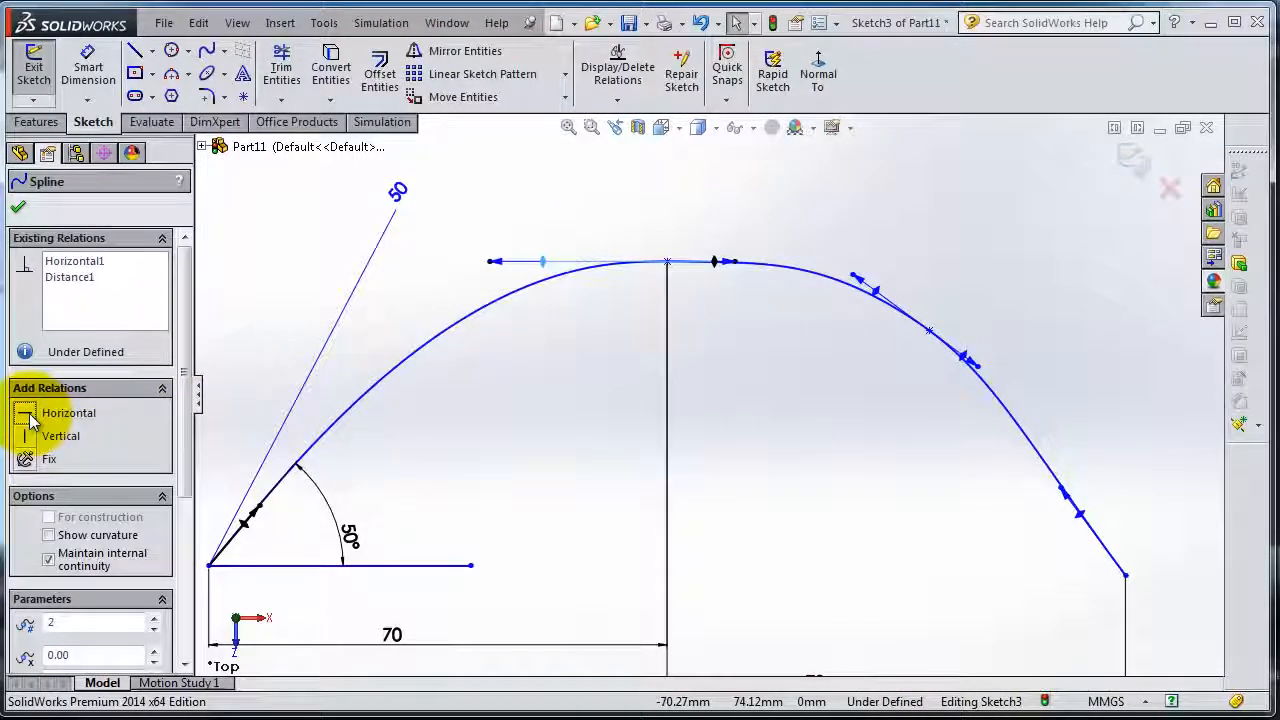
left_click(17, 210)
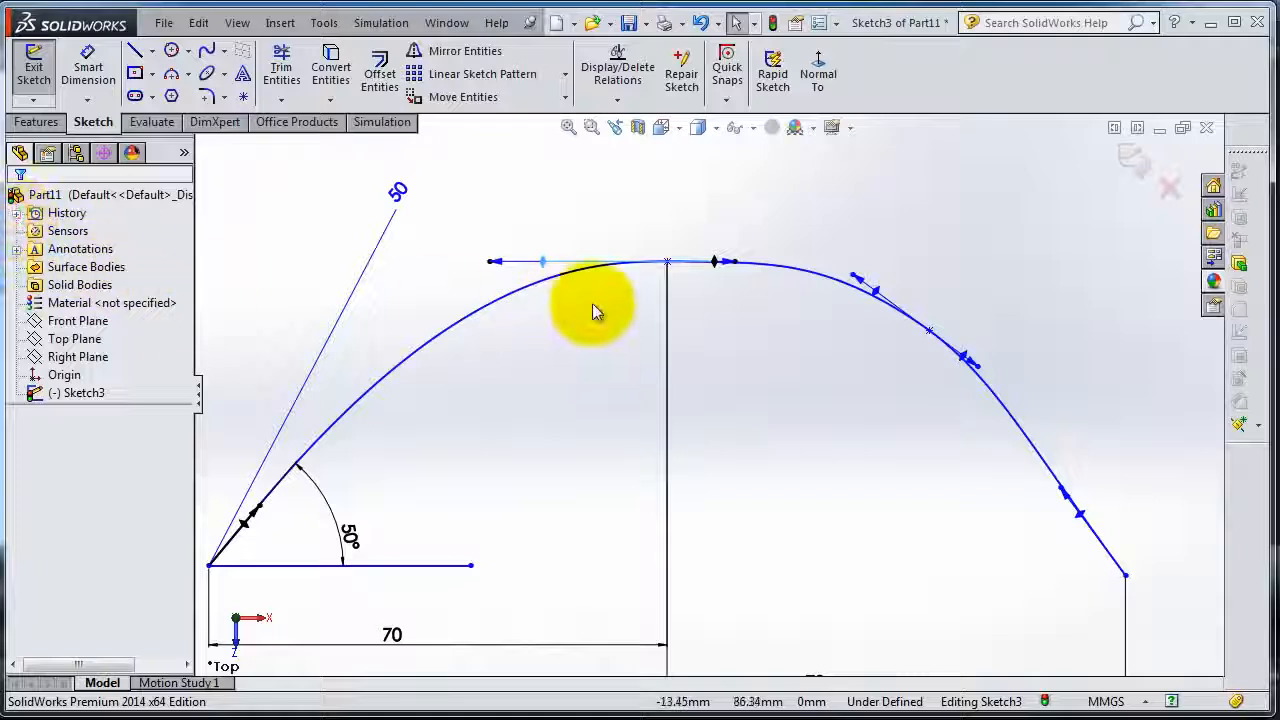
scroll(680, 330, "up", 3)
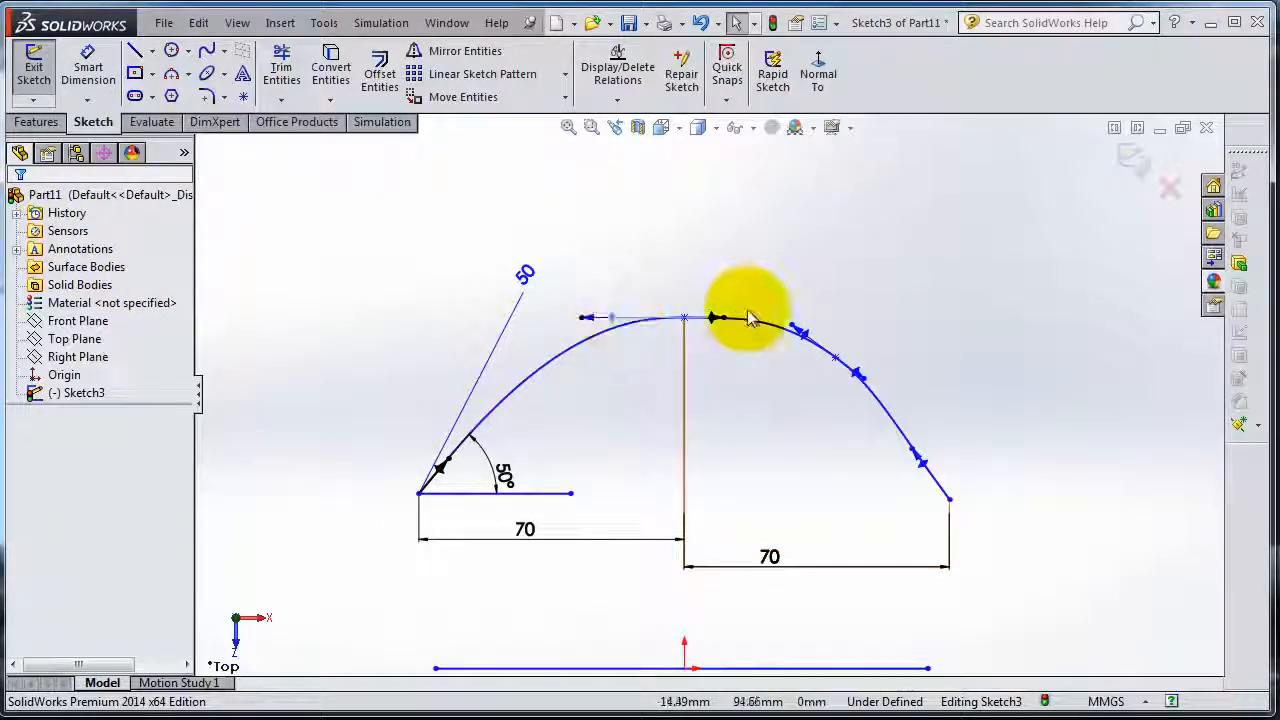
scroll(894, 532, "down", 3)
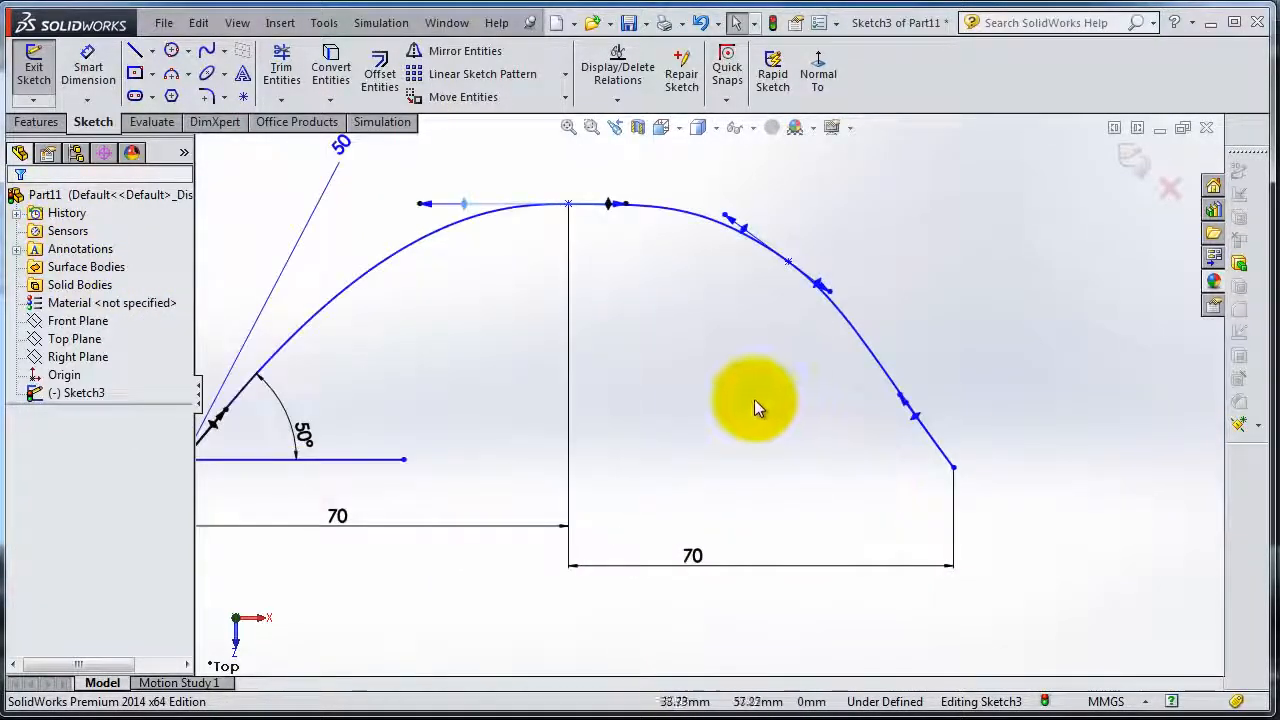
scroll(700, 395, "up", 3)
scroll(669, 377, "down", 2)
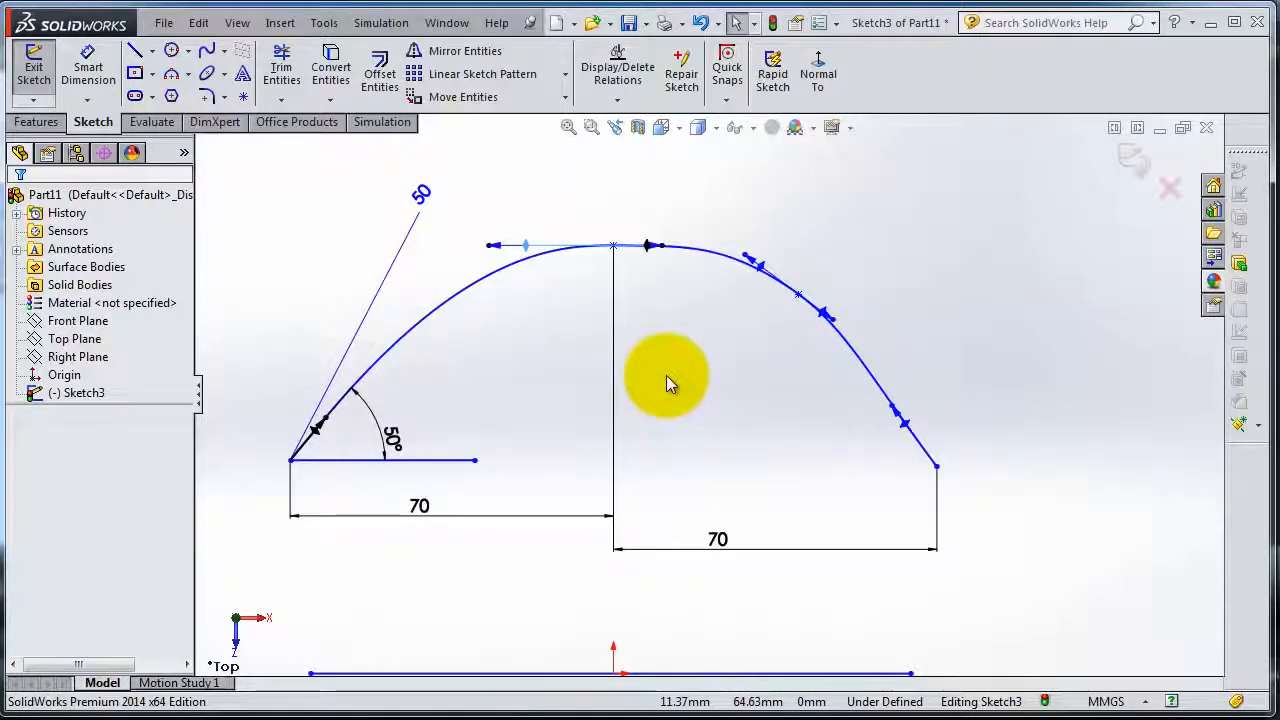
scroll(666, 375, "up", 1)
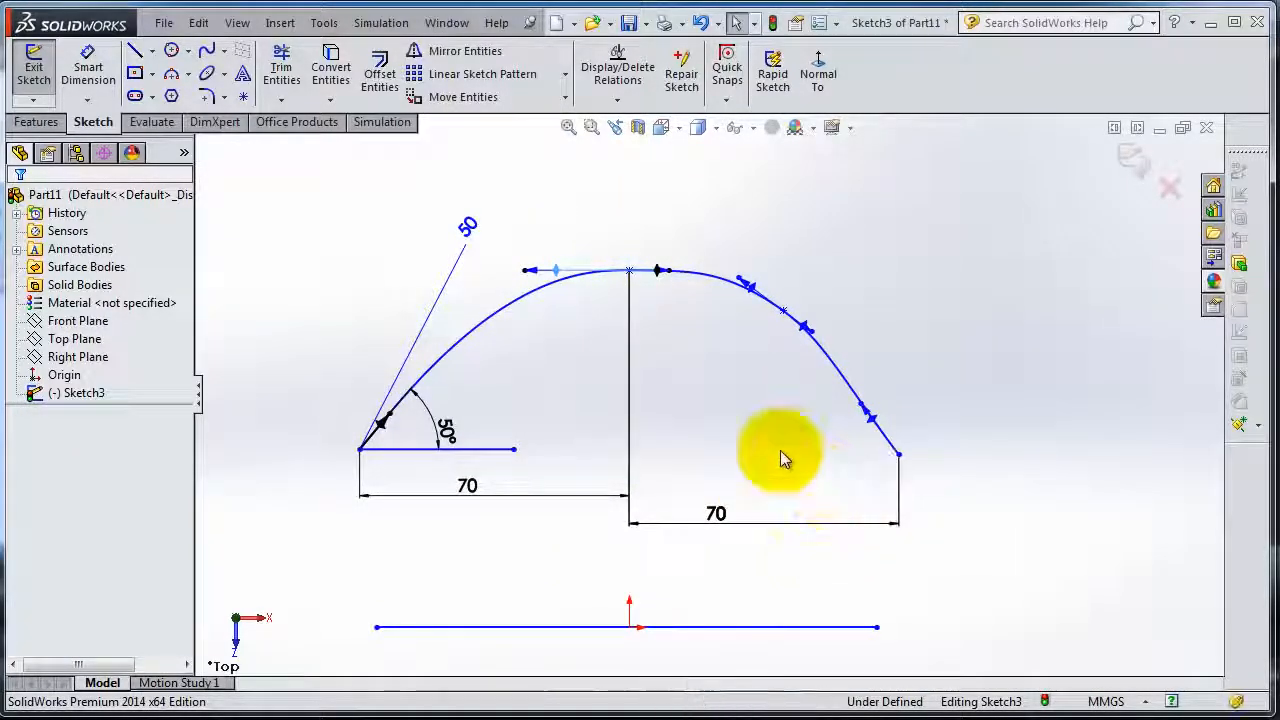
scroll(808, 411, "down", 1)
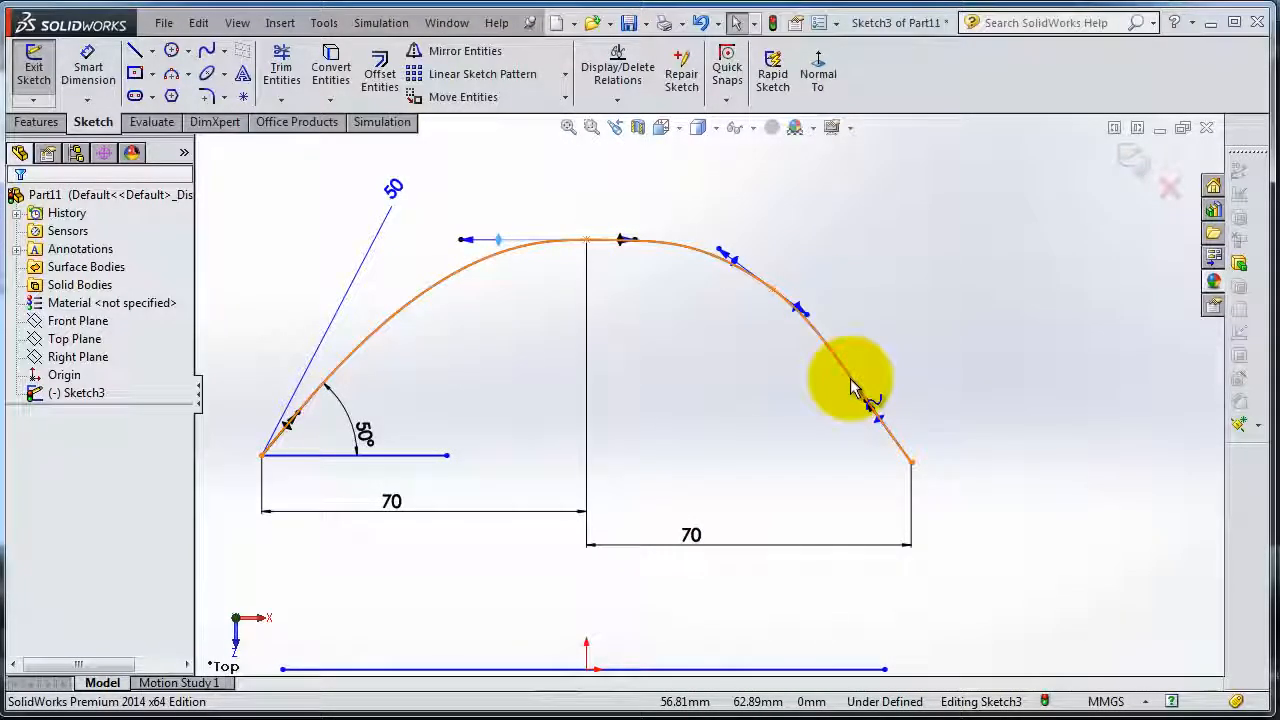
scroll(800, 320, "up", 1)
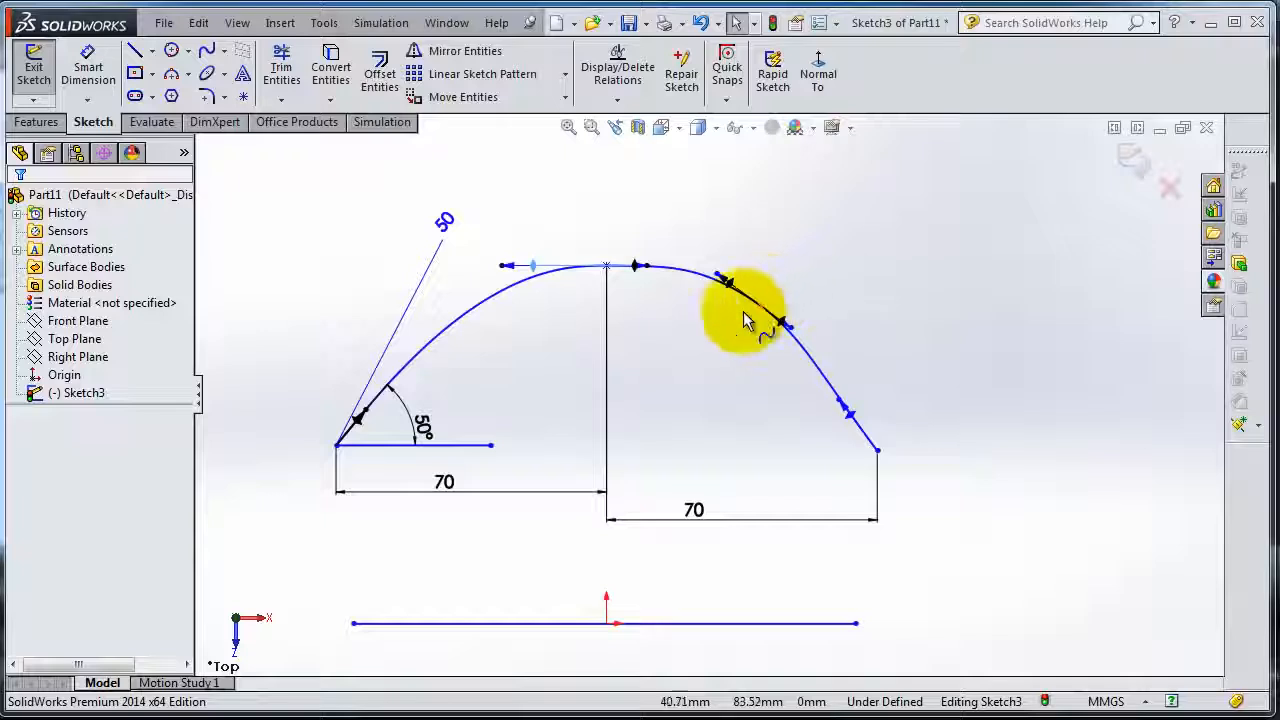
scroll(740, 325, "down", 1)
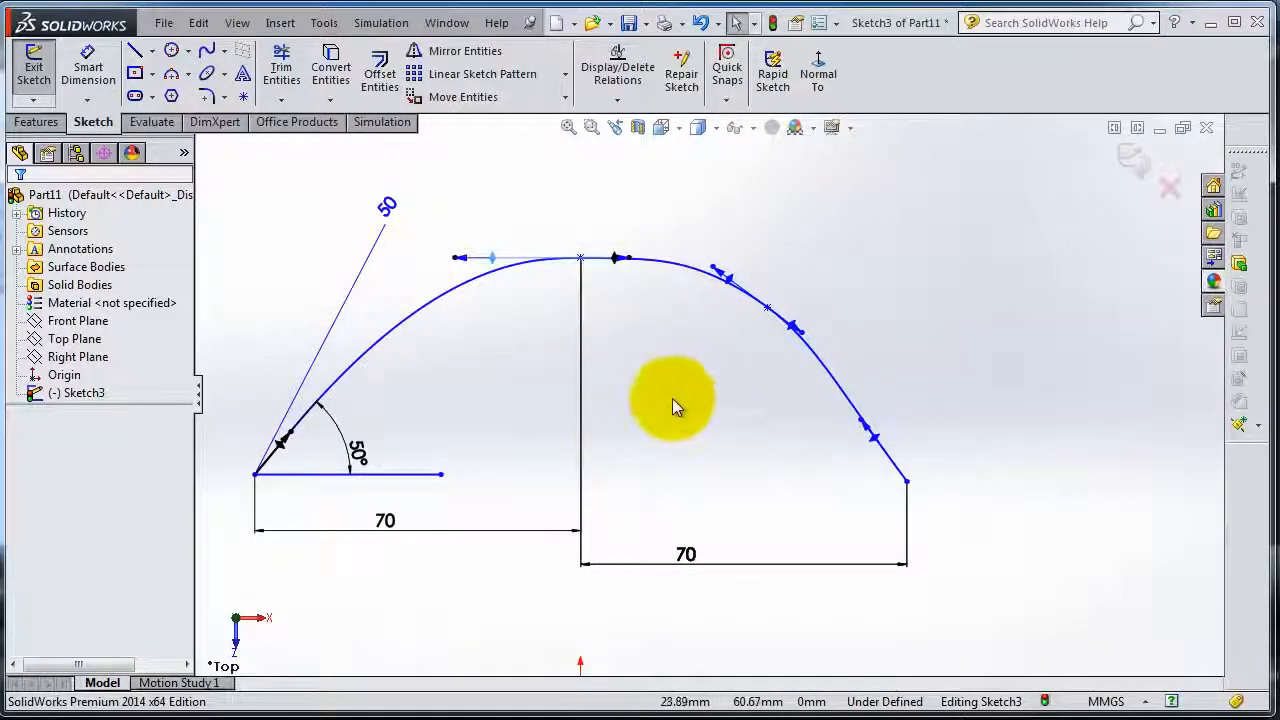
scroll(677, 460, "up", 1)
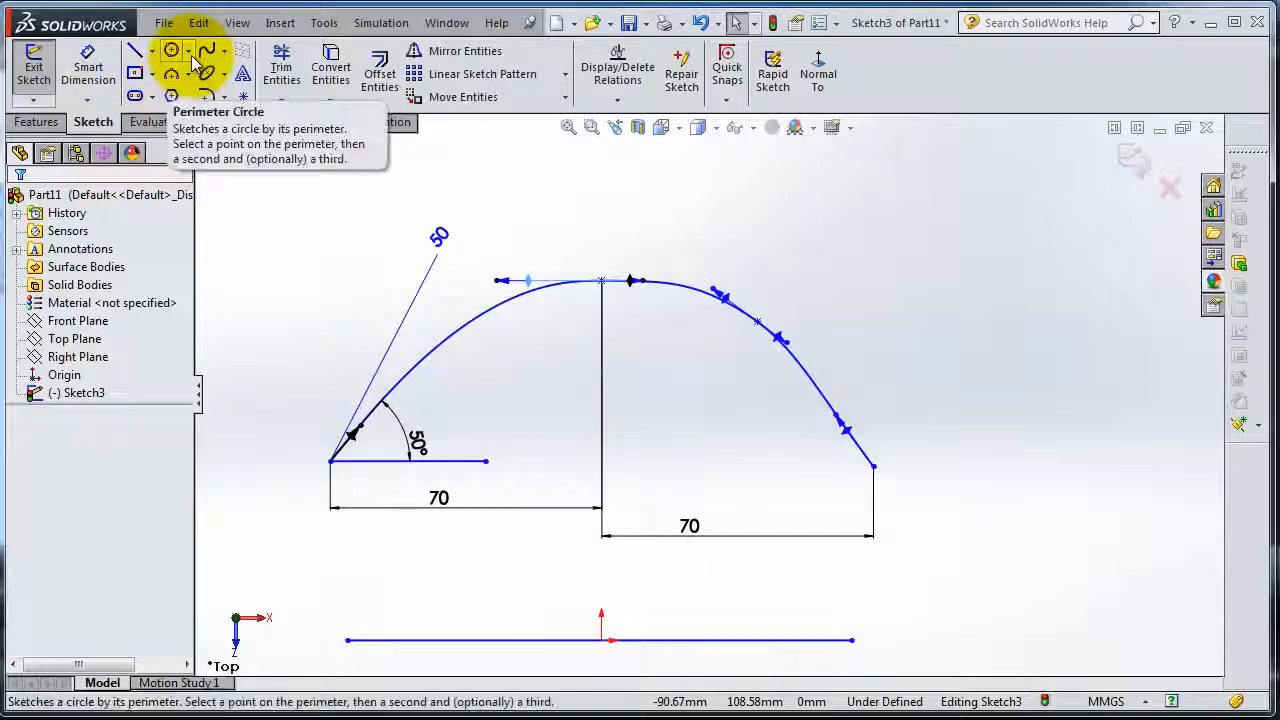
Sketch a Style Spline about 169 mm wide below the horizontal line, using five control vertices that zigzag down, up, down and up.
left_click(224, 50)
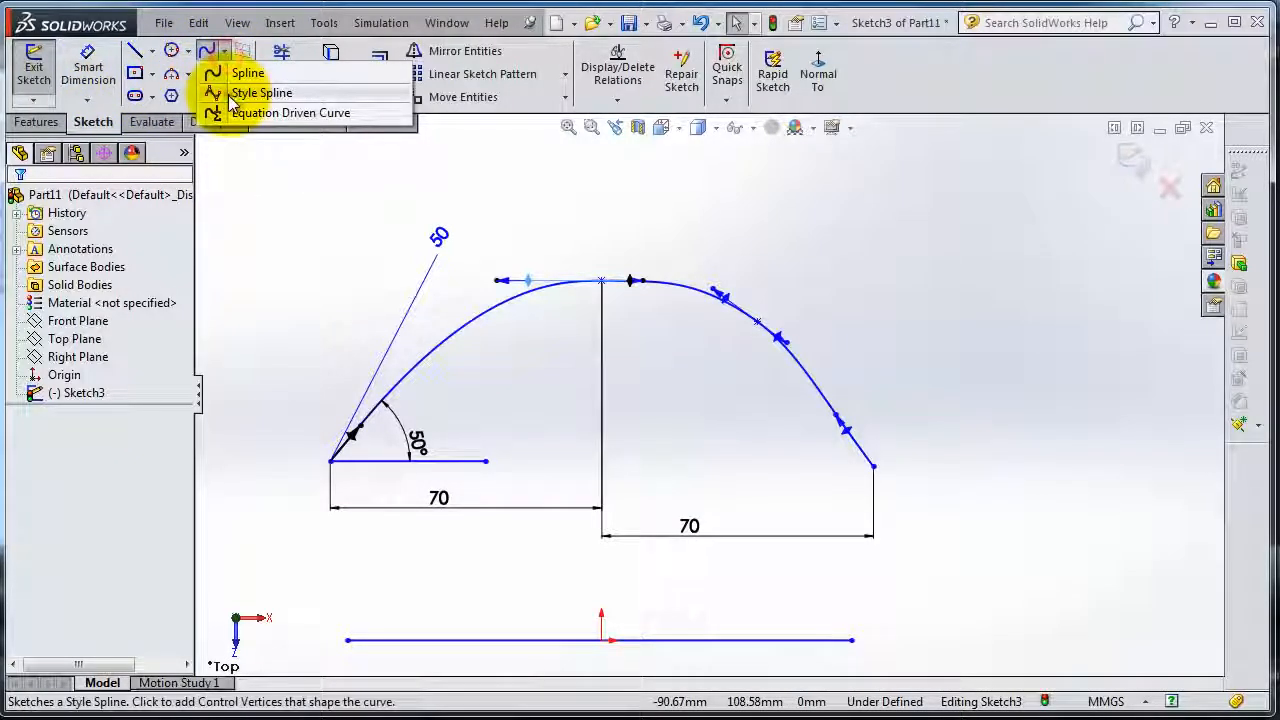
left_click(245, 93)
scroll(751, 594, "up", 4)
scroll(668, 598, "down", 2)
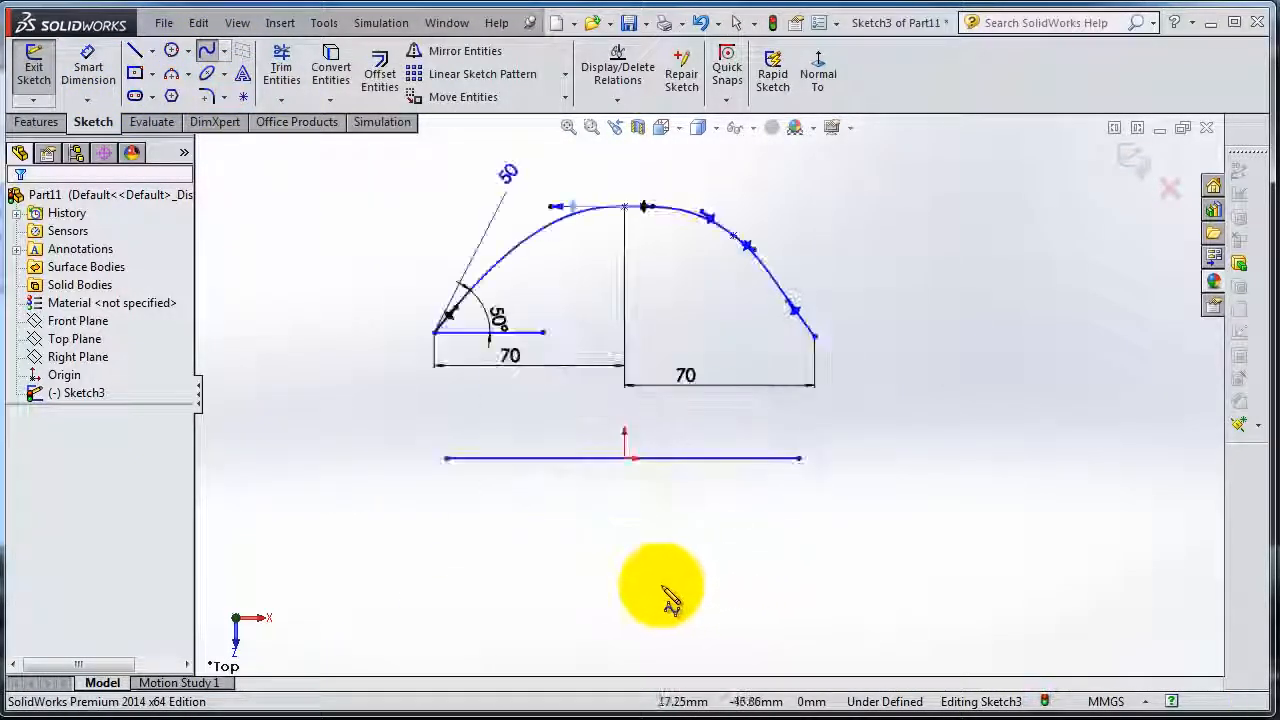
scroll(640, 595, "down", 3)
scroll(440, 525, "up", 1)
scroll(400, 500, "down", 1)
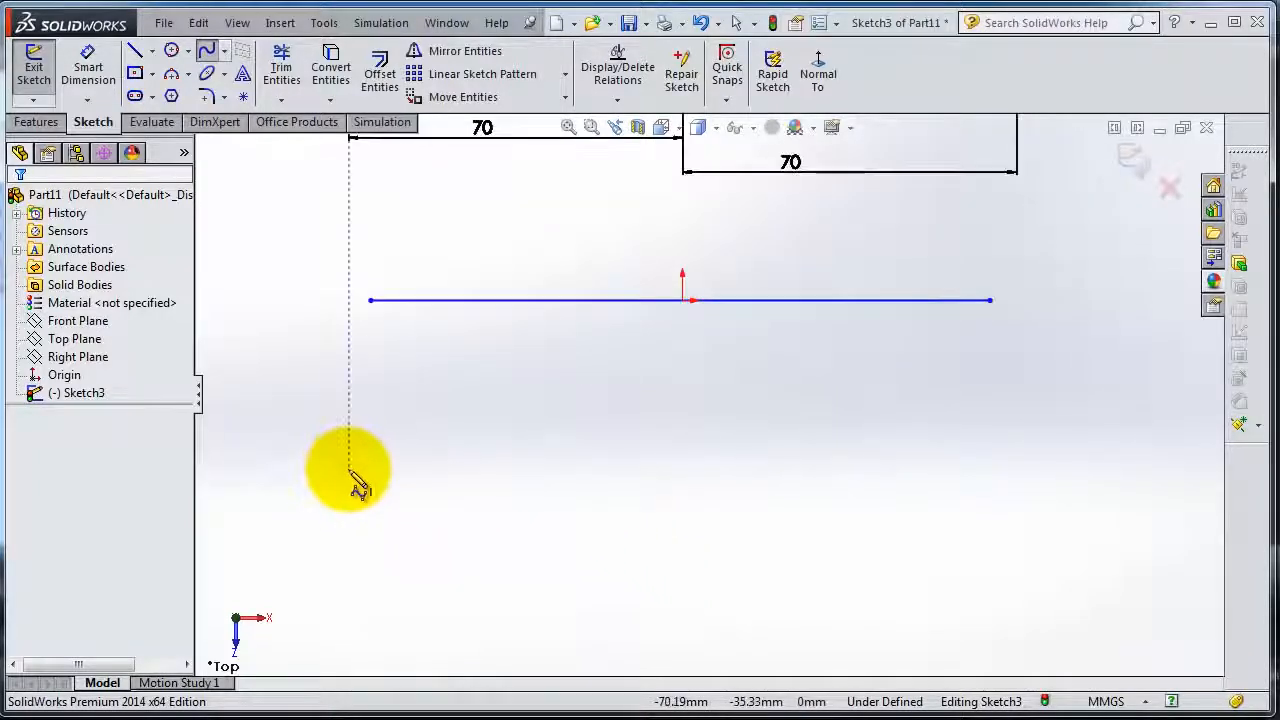
left_click(349, 469)
left_click(454, 553)
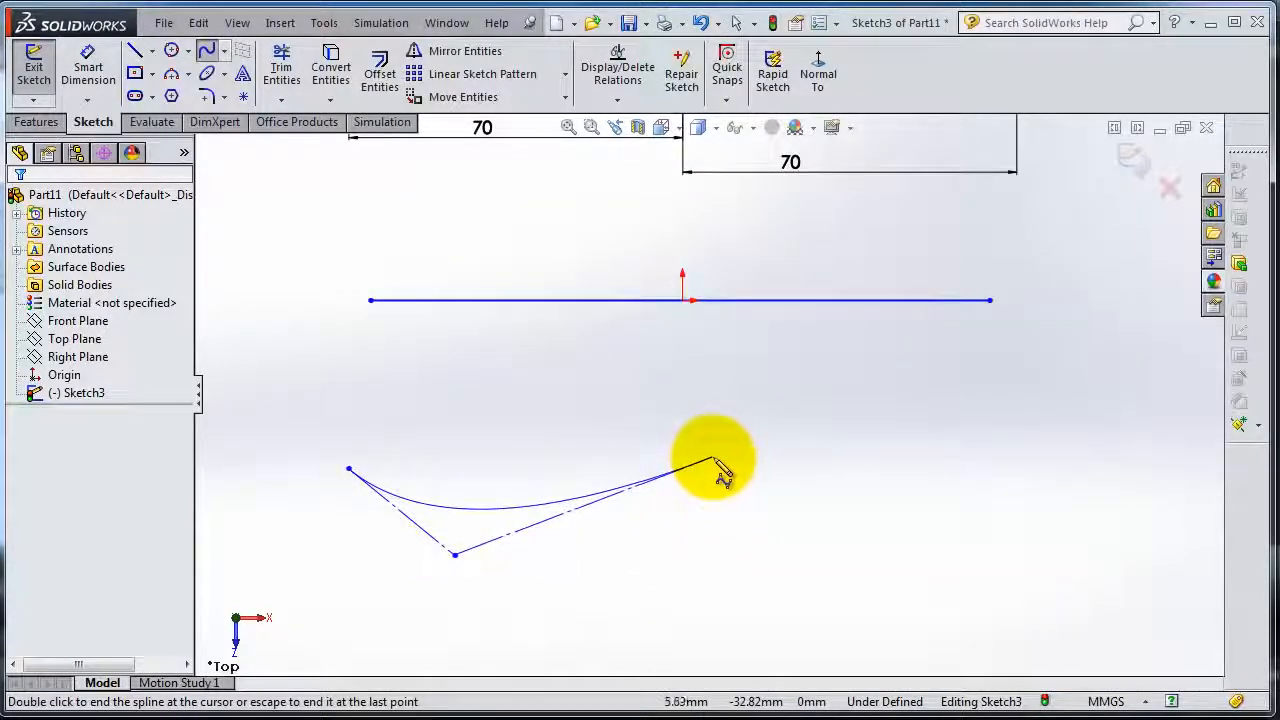
left_click(700, 482)
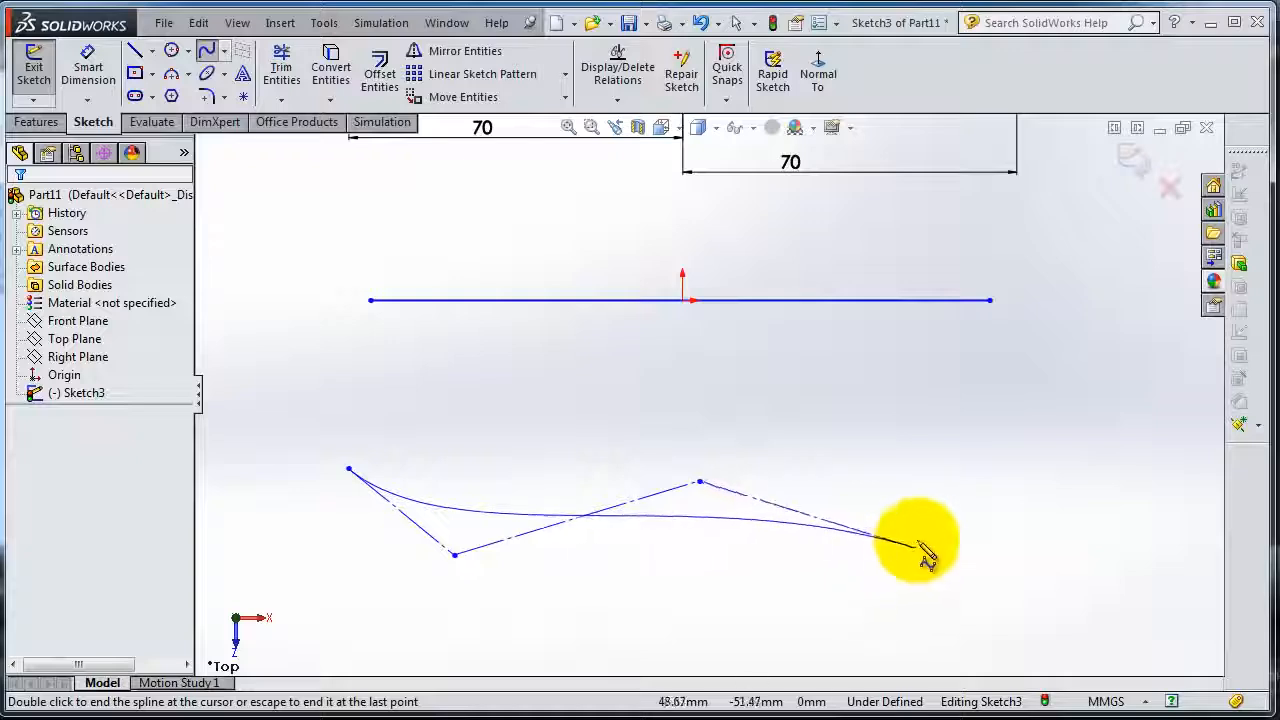
left_click(979, 569)
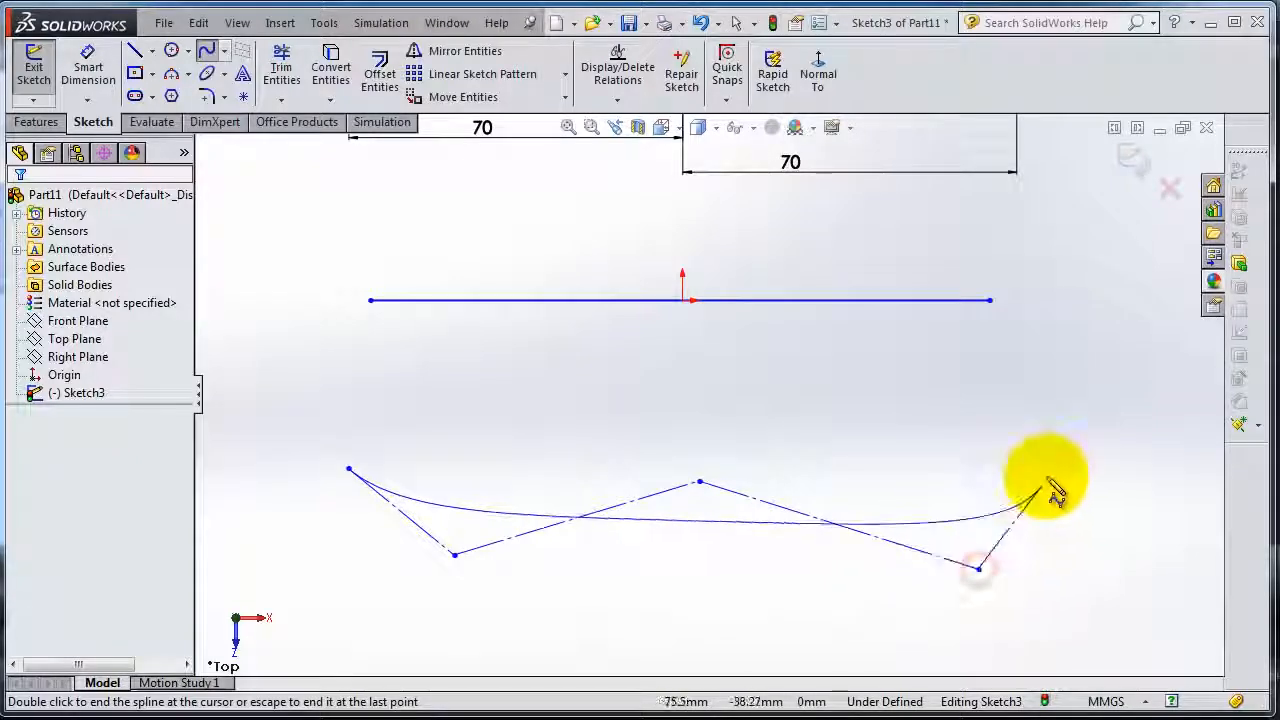
left_click(1157, 469)
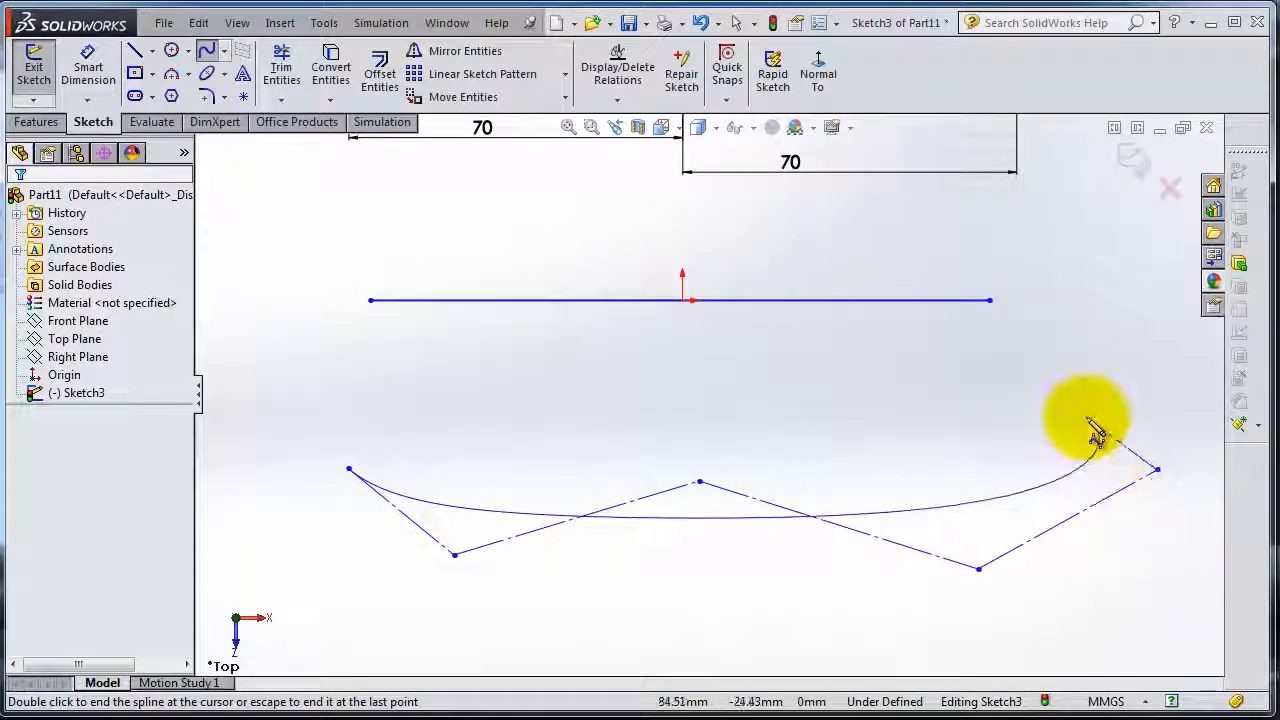
right_click(1133, 431)
left_click(1131, 395)
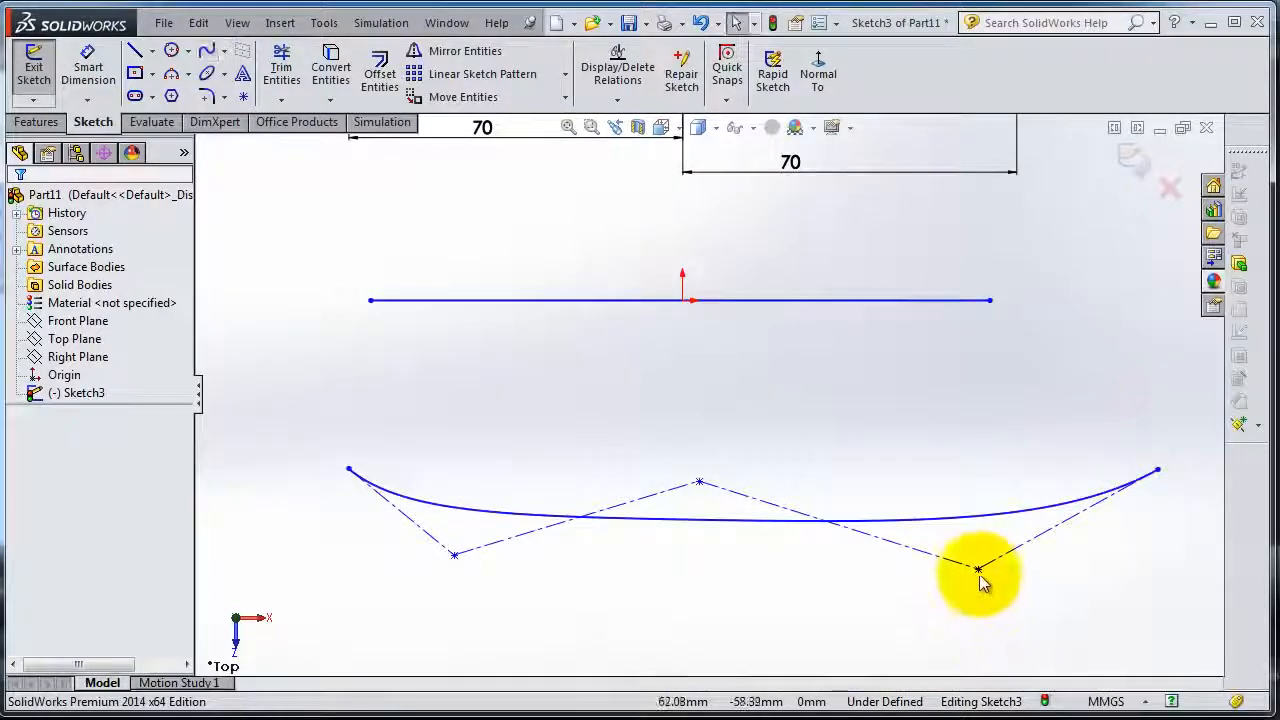
Reshape the style spline by moving its right lower vertex inward and down, left lower vertex inward and down, and middle vertex up.
scroll(759, 574, "up", 2)
scroll(864, 543, "down", 2)
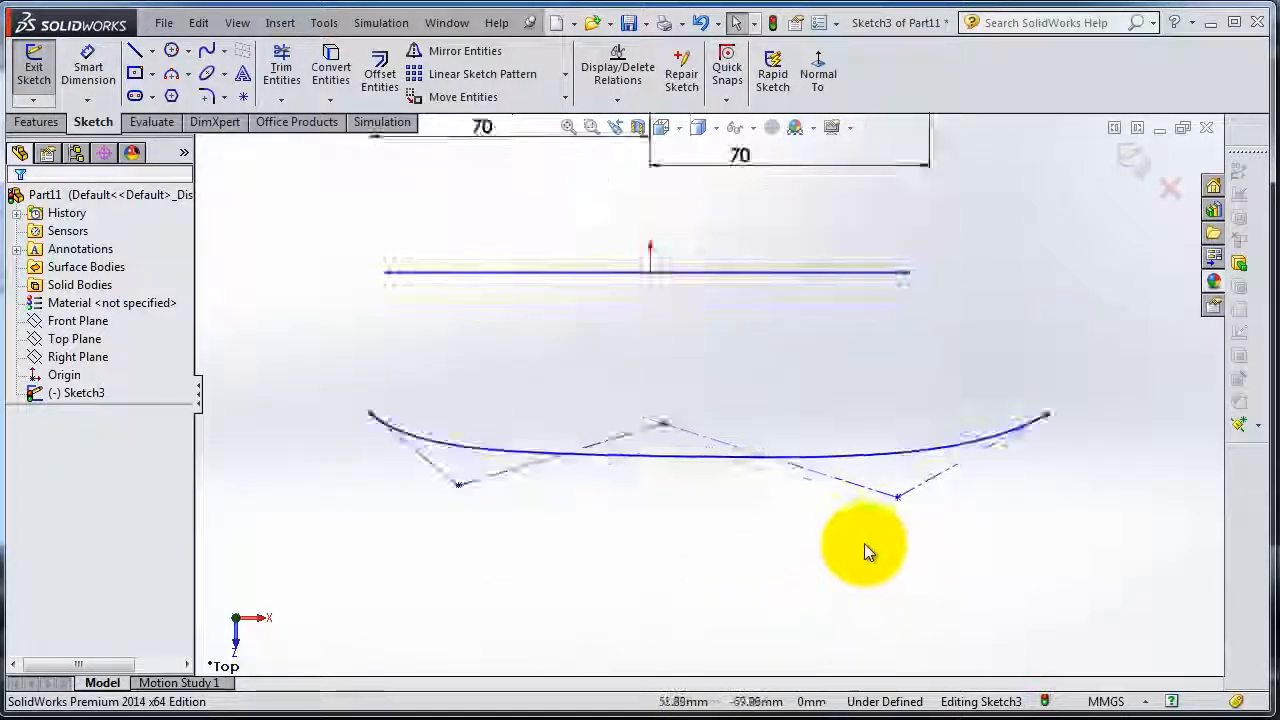
left_click(897, 479)
left_click_drag(900, 482, 828, 524)
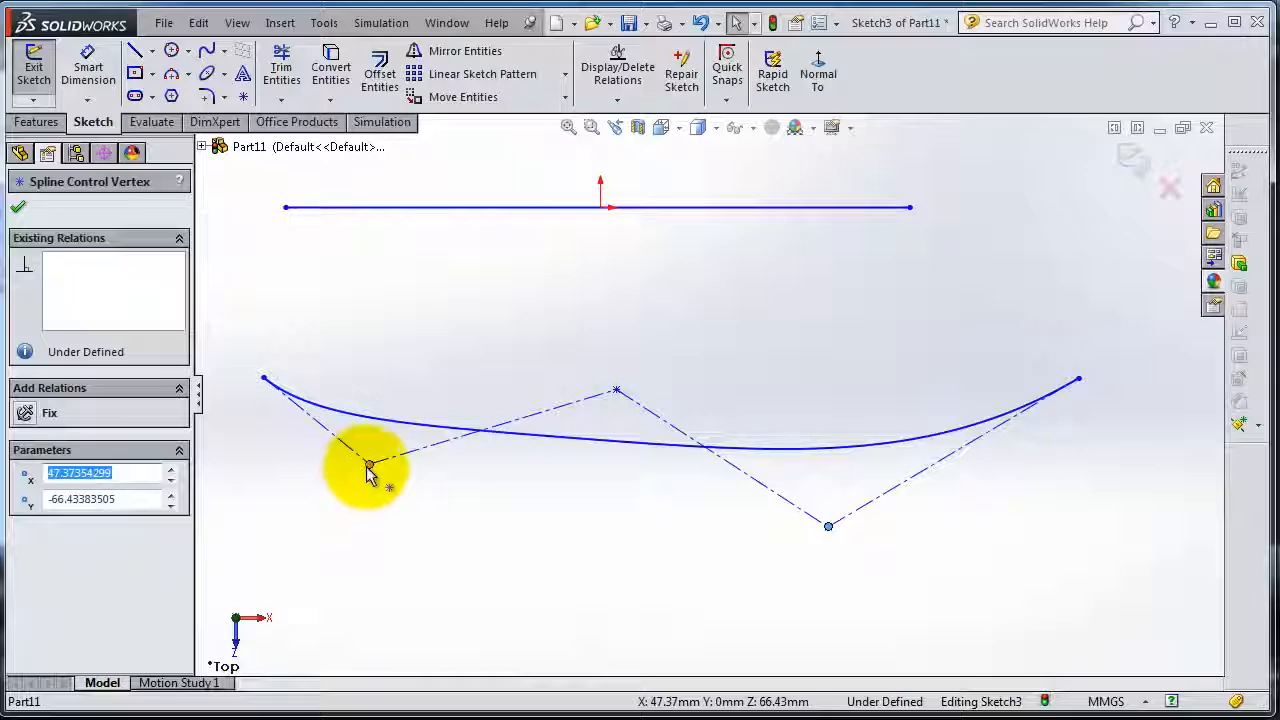
left_click_drag(368, 470, 424, 535)
left_click(615, 390)
left_click_drag(614, 392, 629, 287)
left_click(860, 430)
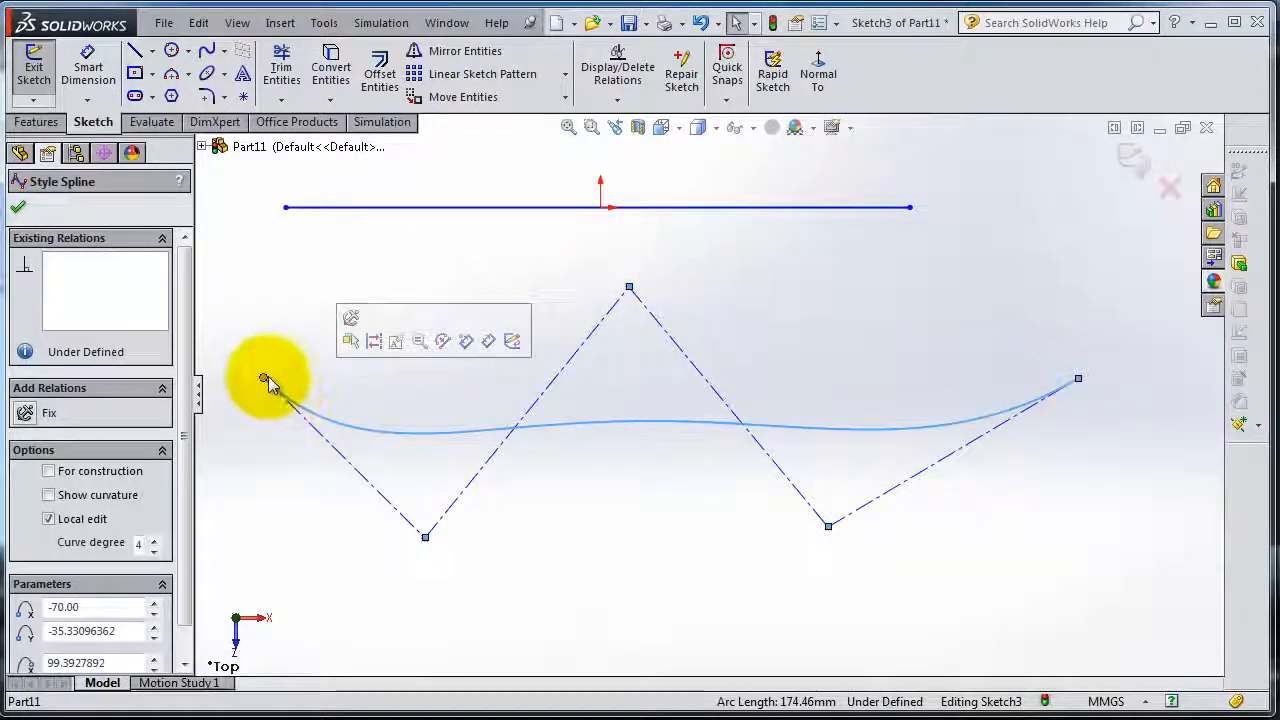
Move the style spline's right lower control vertex slightly outward and down.
scroll(559, 316, "up", 8)
scroll(660, 290, "down", 3)
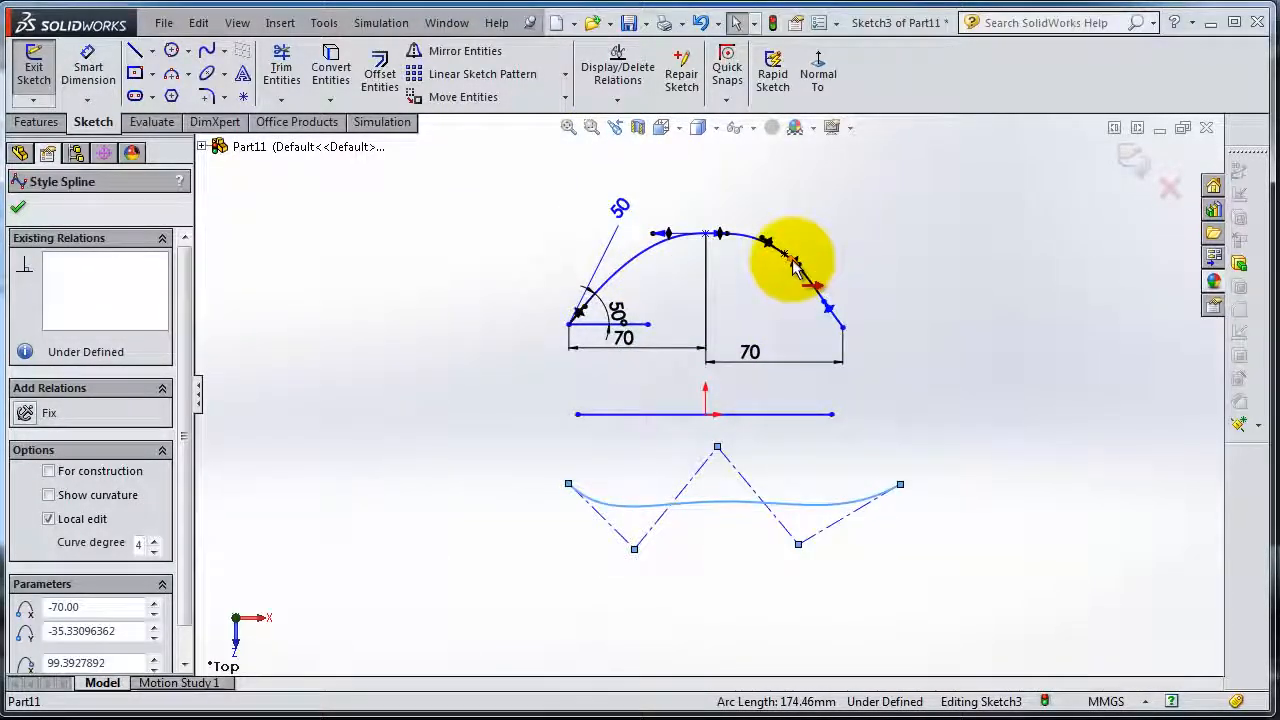
left_click(793, 263)
left_click(748, 500)
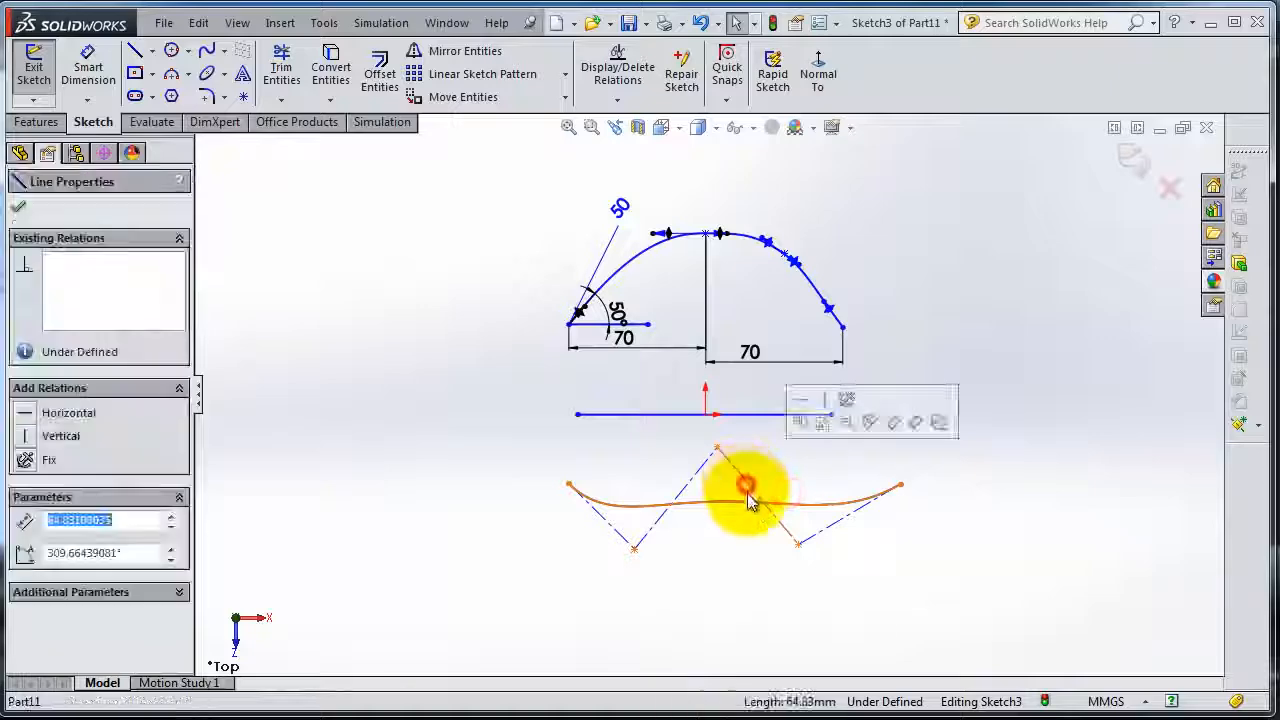
left_click(746, 503)
scroll(792, 537, "down", 2)
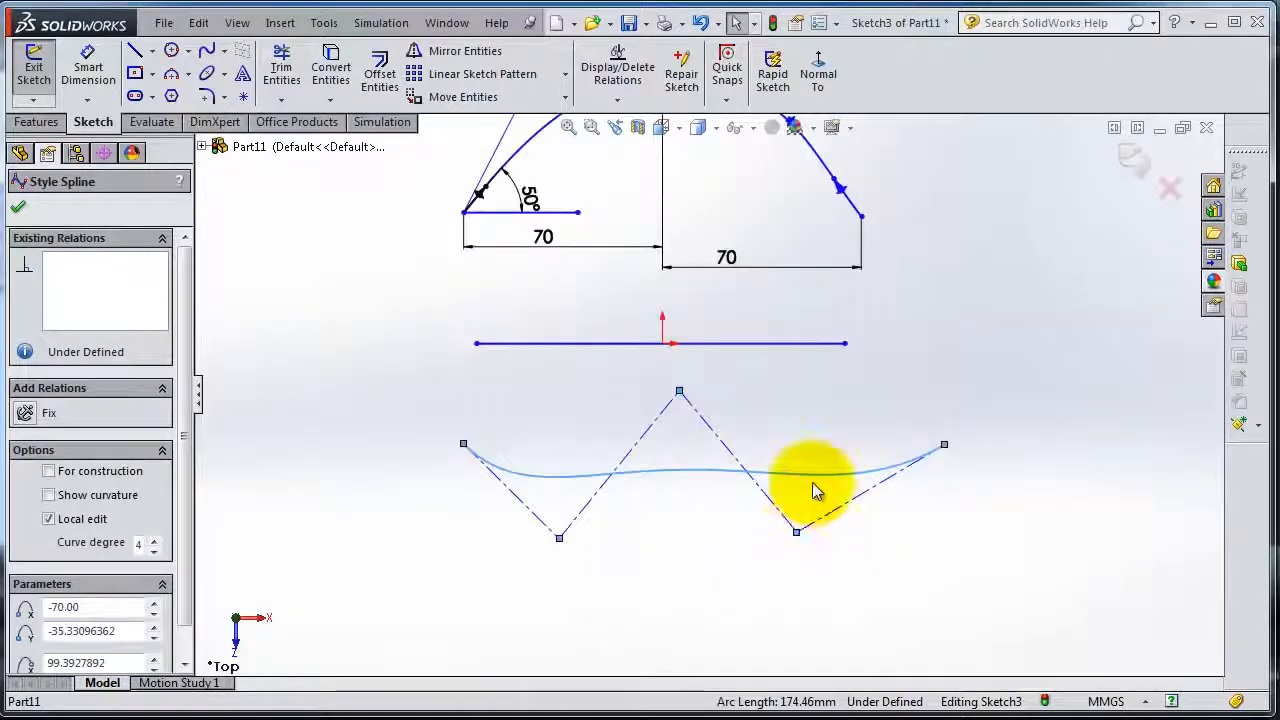
scroll(812, 490, "down", 2)
mouse_move(776, 545)
left_mouse_down()
mouse_move(814, 550)
mouse_move(822, 567)
left_mouse_up()
Draw a straight line about 169 mm long connecting the two endpoints of the style spline.
left_click(134, 50)
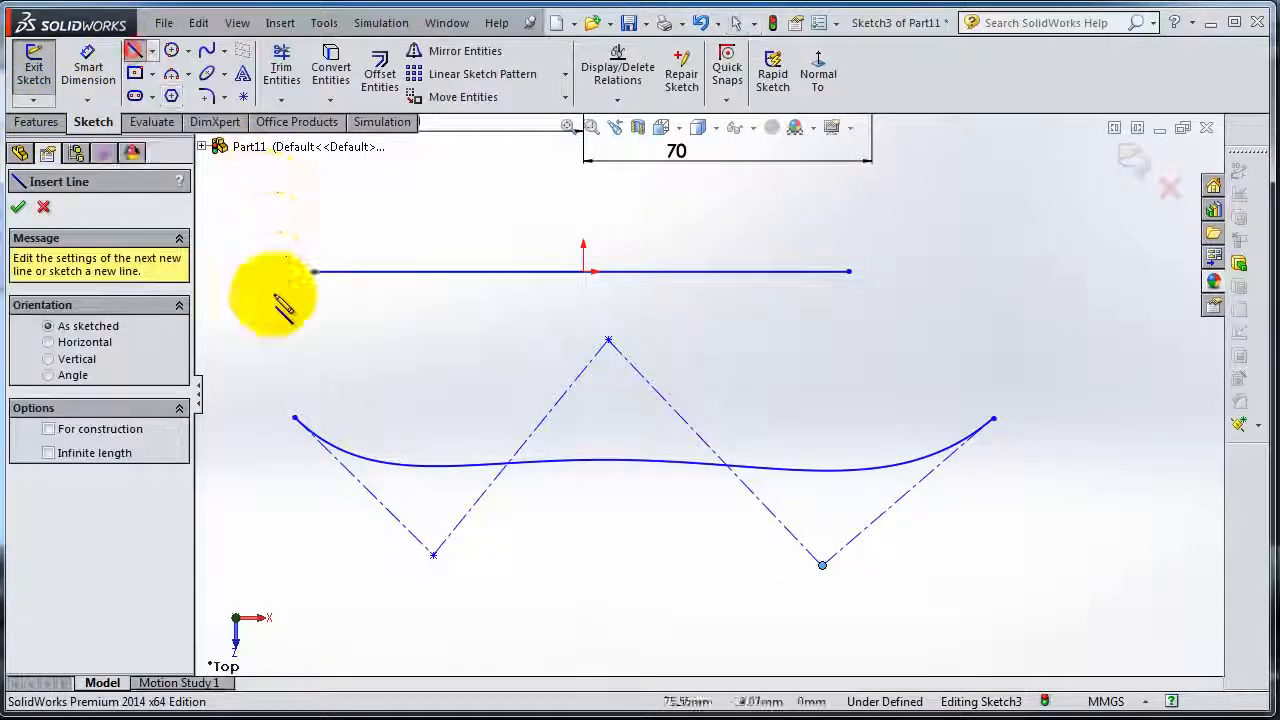
left_click(294, 418)
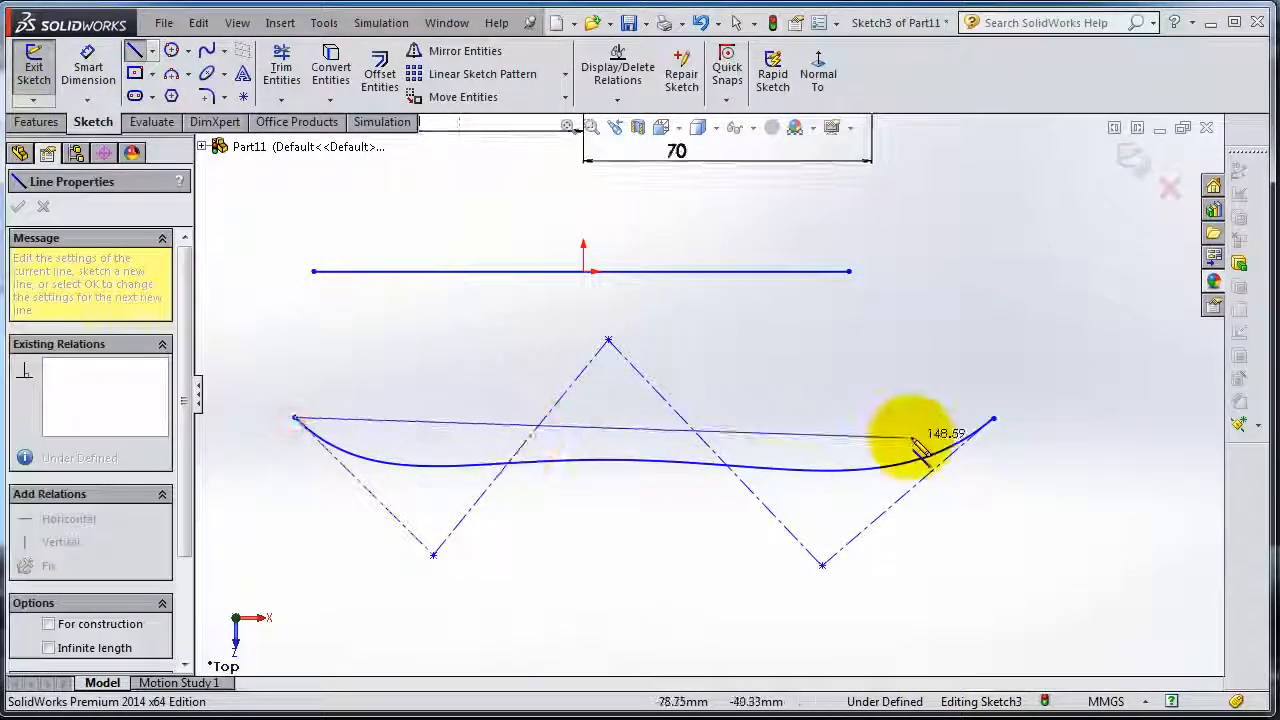
left_click(995, 418)
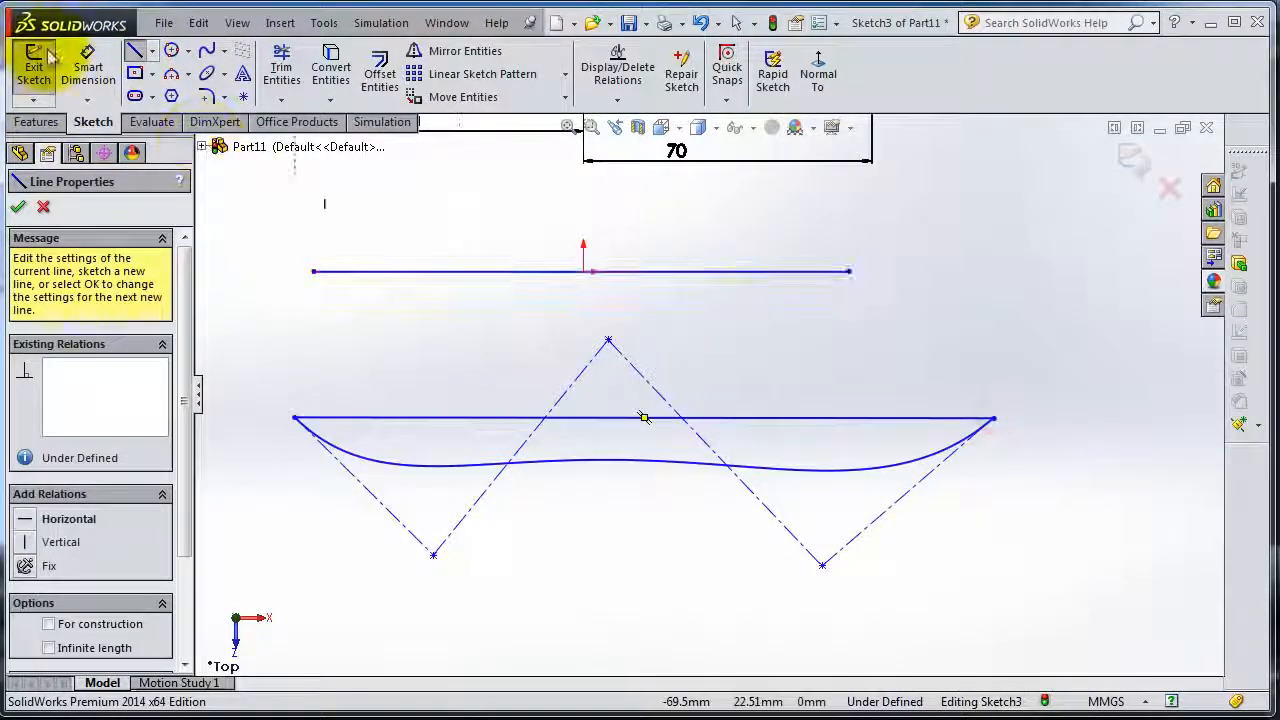
Dimension the angle between the style spline's leftmost control polygon segment and the straight line connecting its ends at 45°.
left_click(88, 70)
left_click(378, 495)
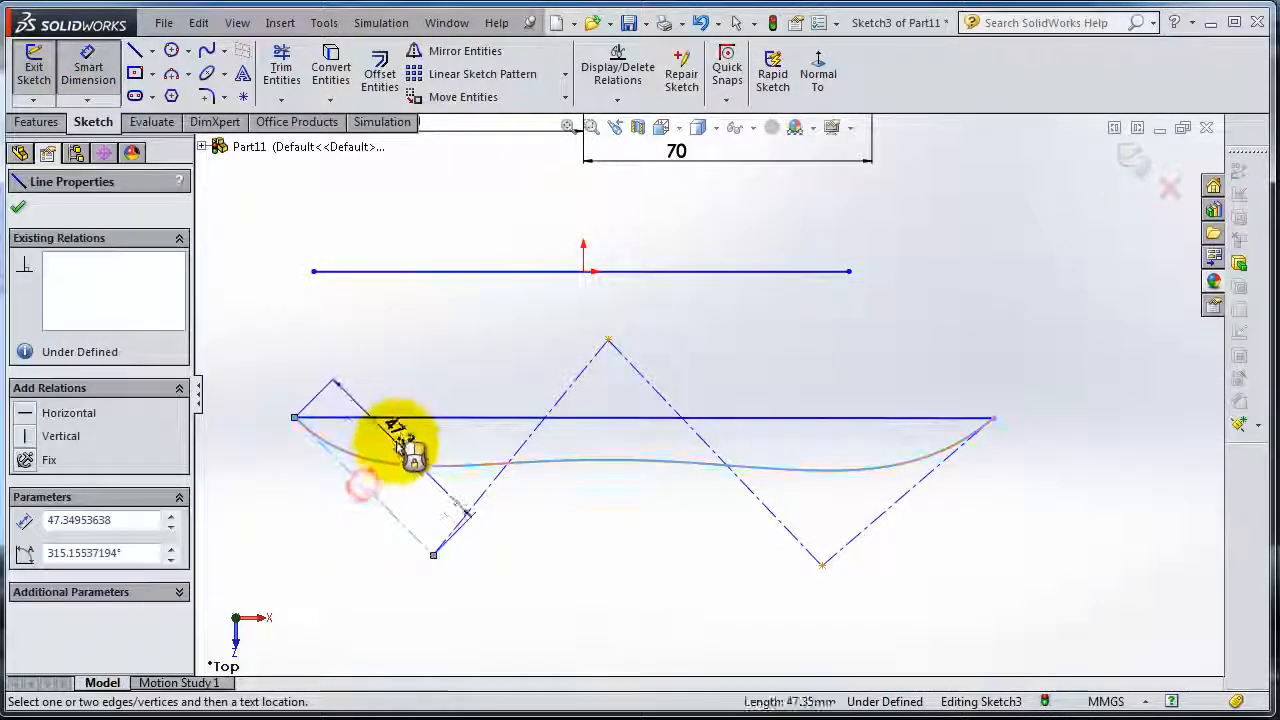
left_click(405, 418)
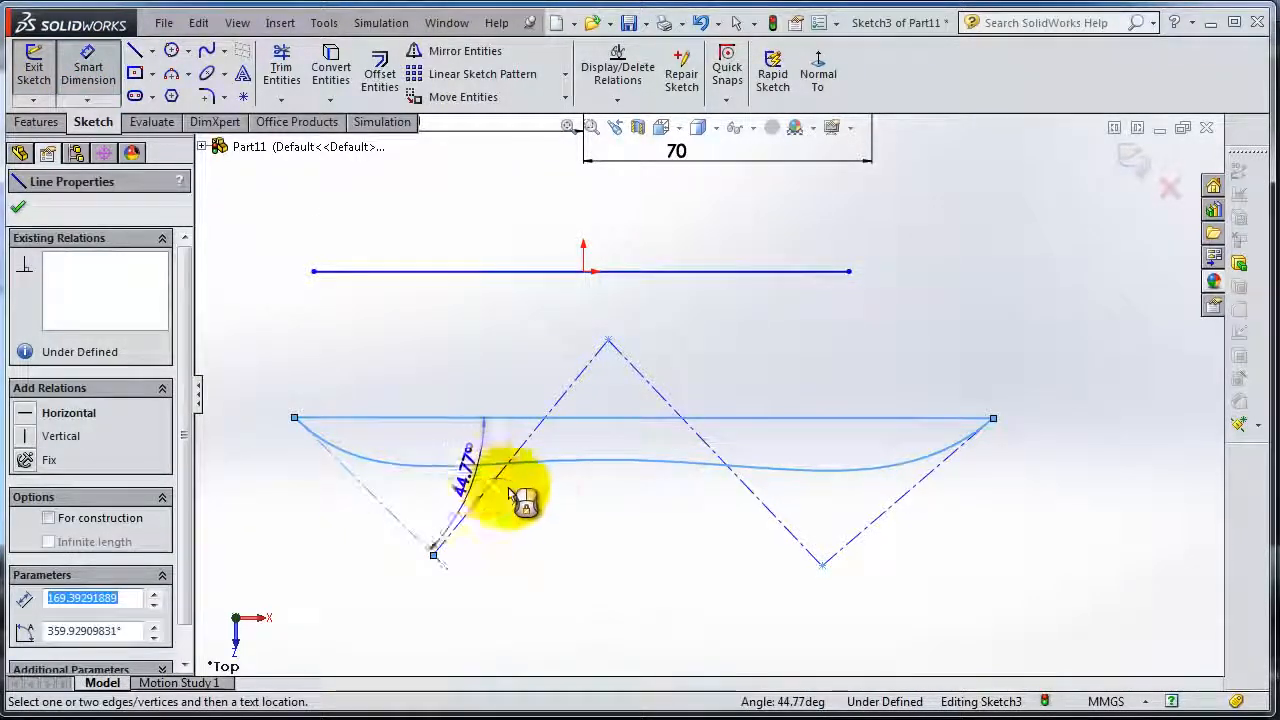
left_click(532, 507)
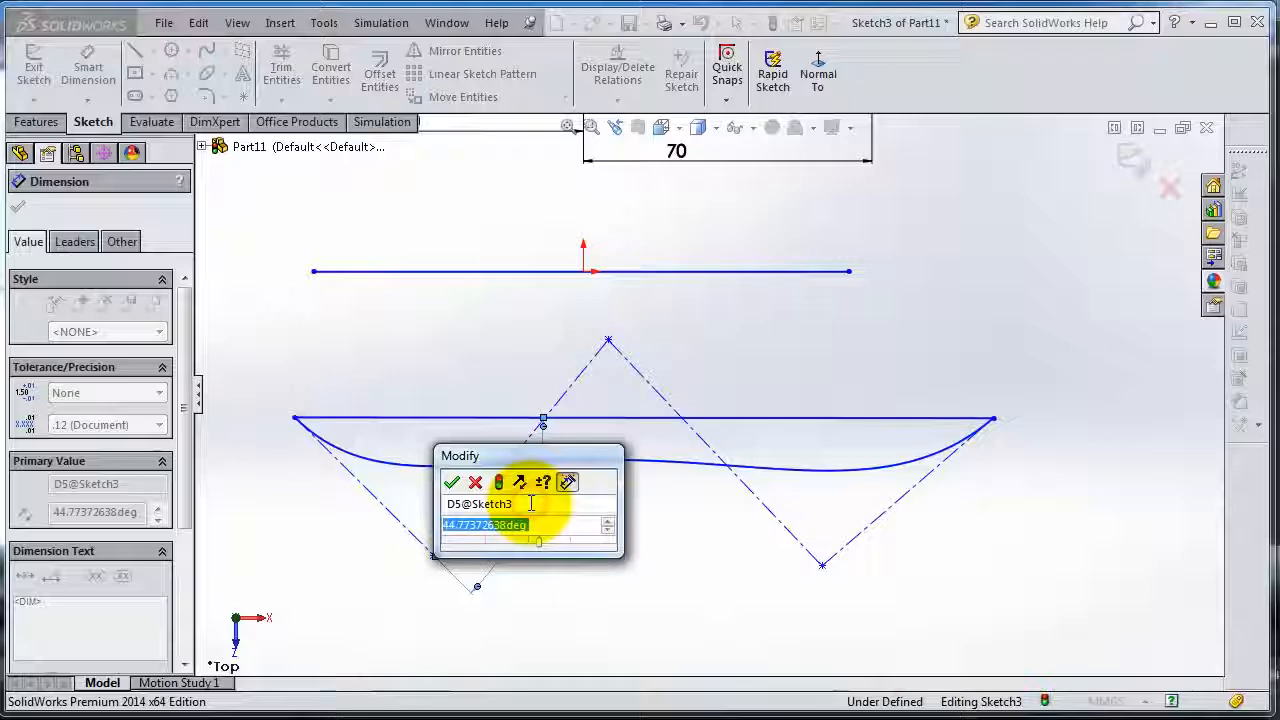
type("45")
key("Return")
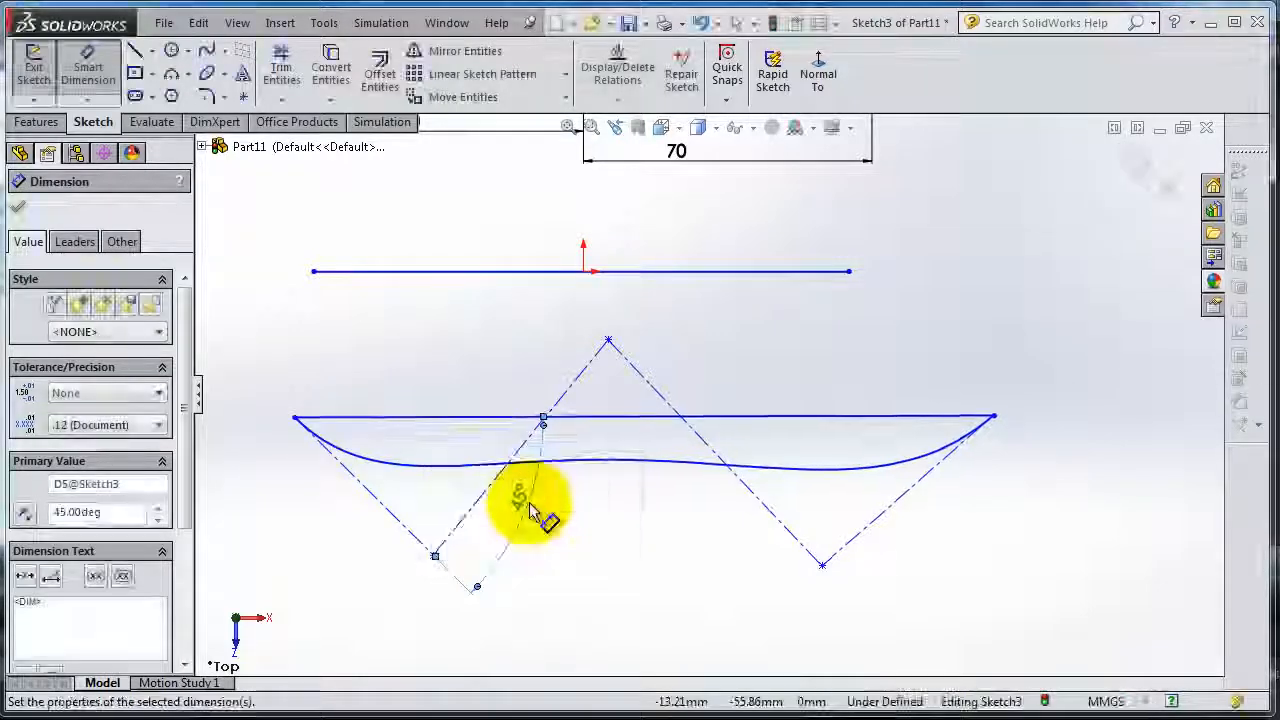
Dimension the angle between the two control polygon segments meeting at the style spline's upper middle vertex at 90°.
left_click(589, 369)
left_click(627, 358)
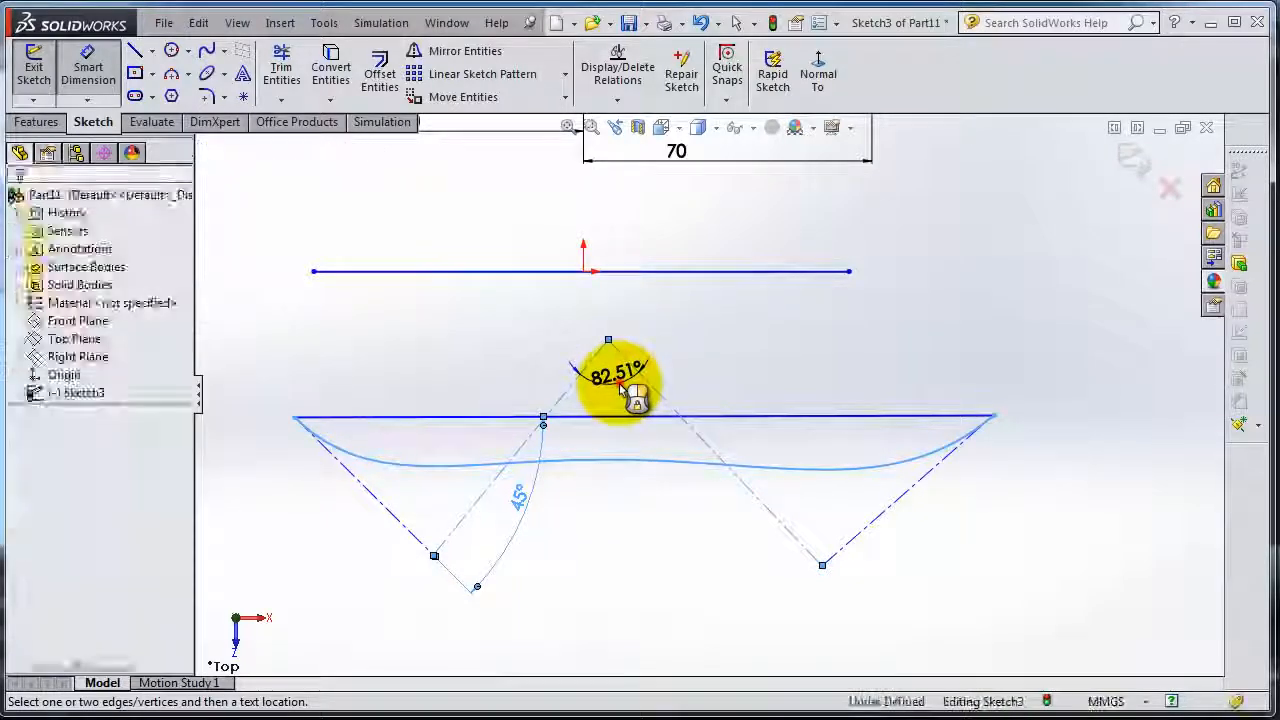
left_click(621, 384)
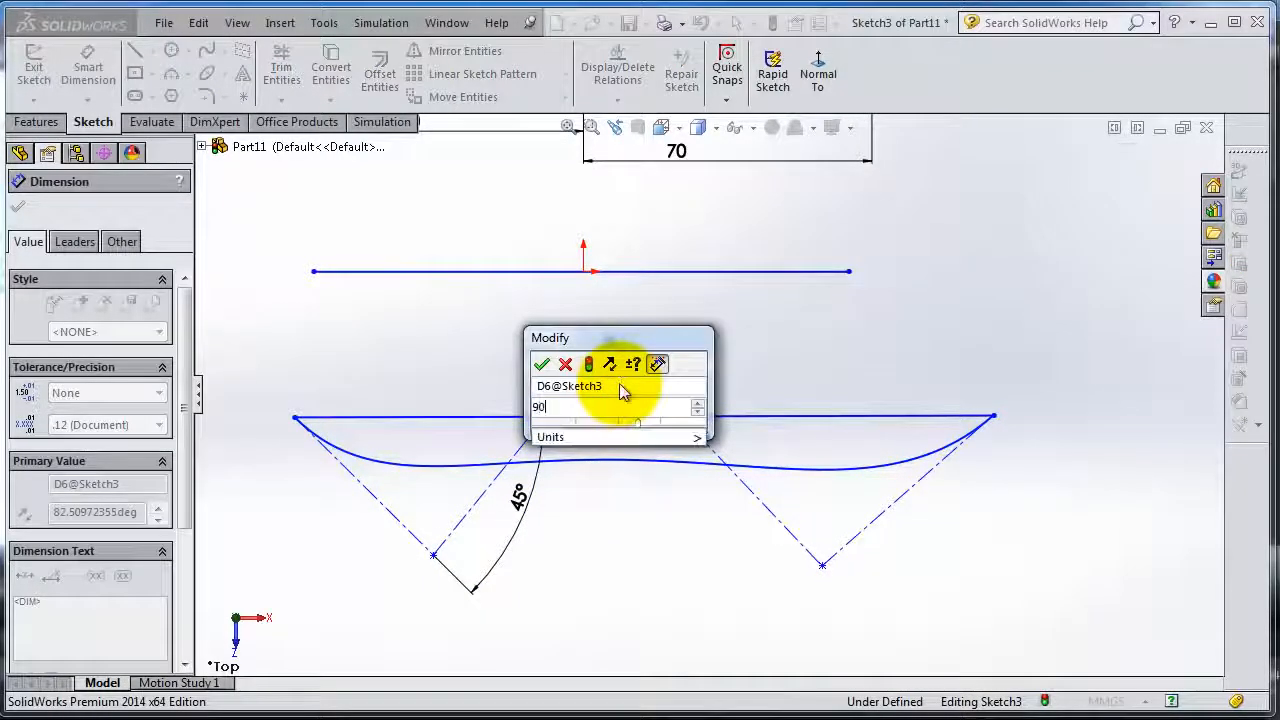
type("90")
key("Return")
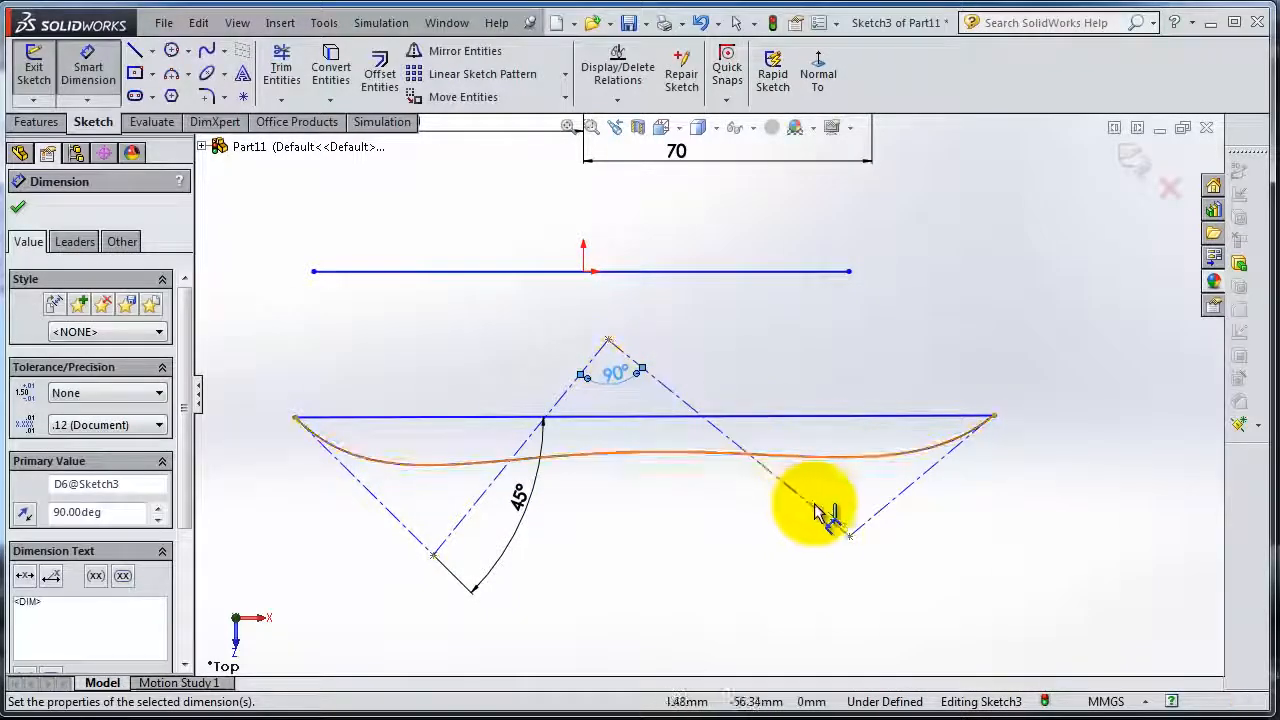
Dimension the angle between the control segment from the middle to the right lower vertex and the straight connecting line at 45°.
left_click(816, 512)
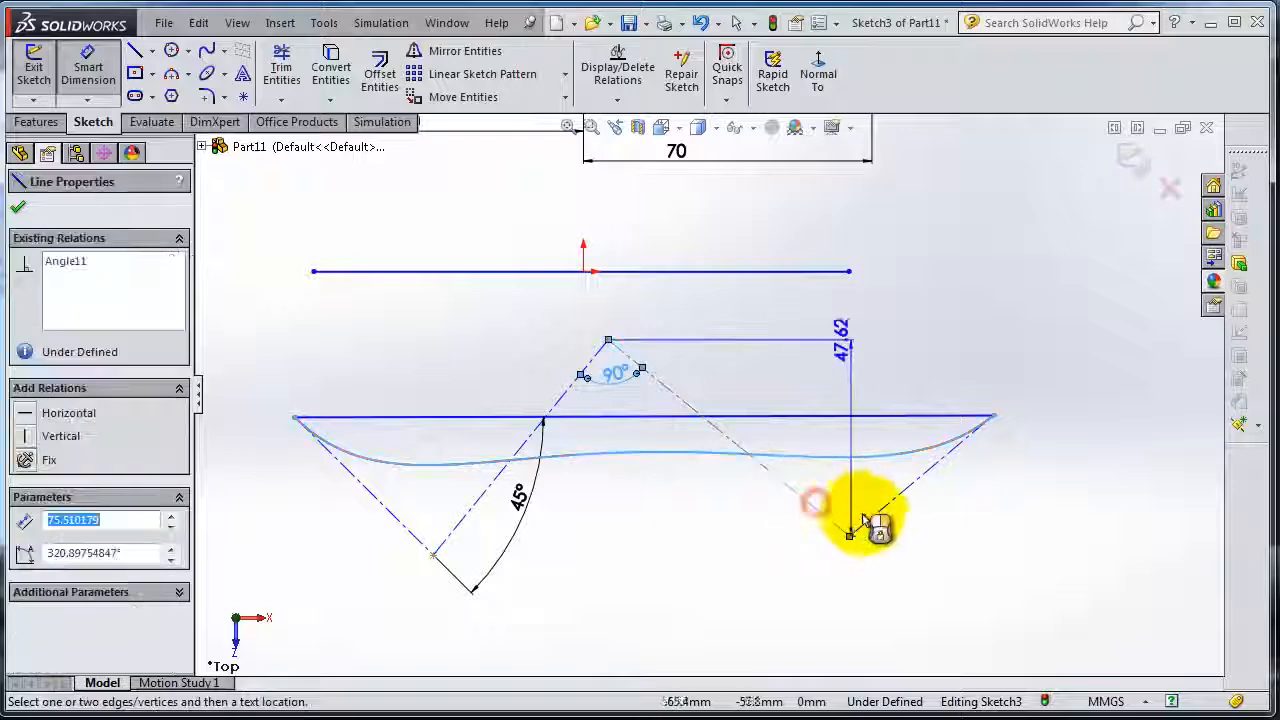
left_click(968, 418)
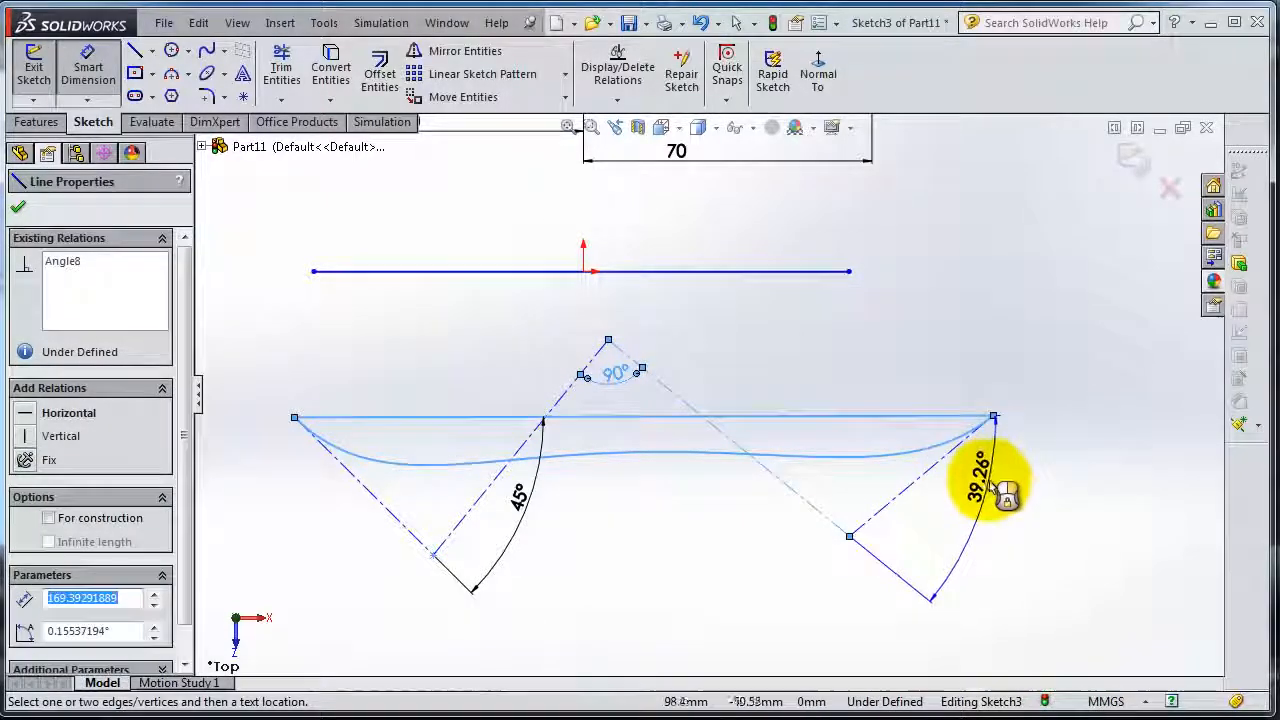
left_click(986, 482)
type("45")
key("Return")
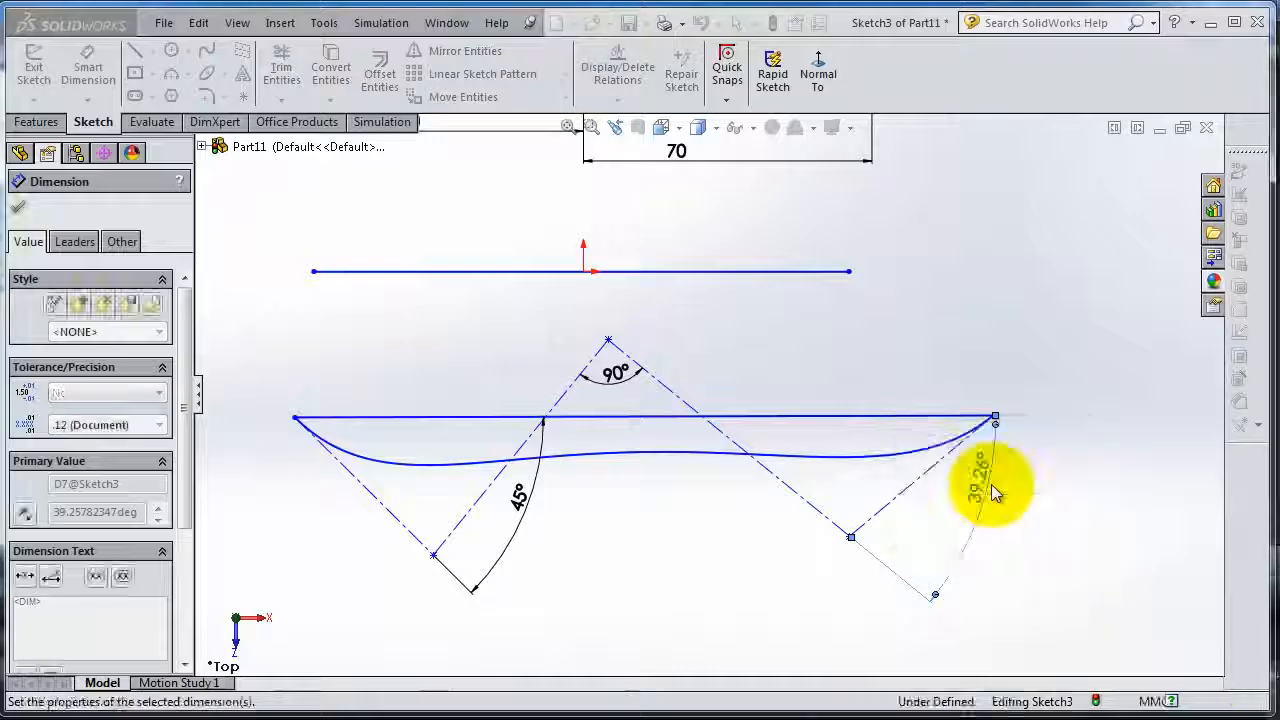
Dimension the length of the straight line connecting the style spline's endpoints at 180 mm.
left_click(810, 416)
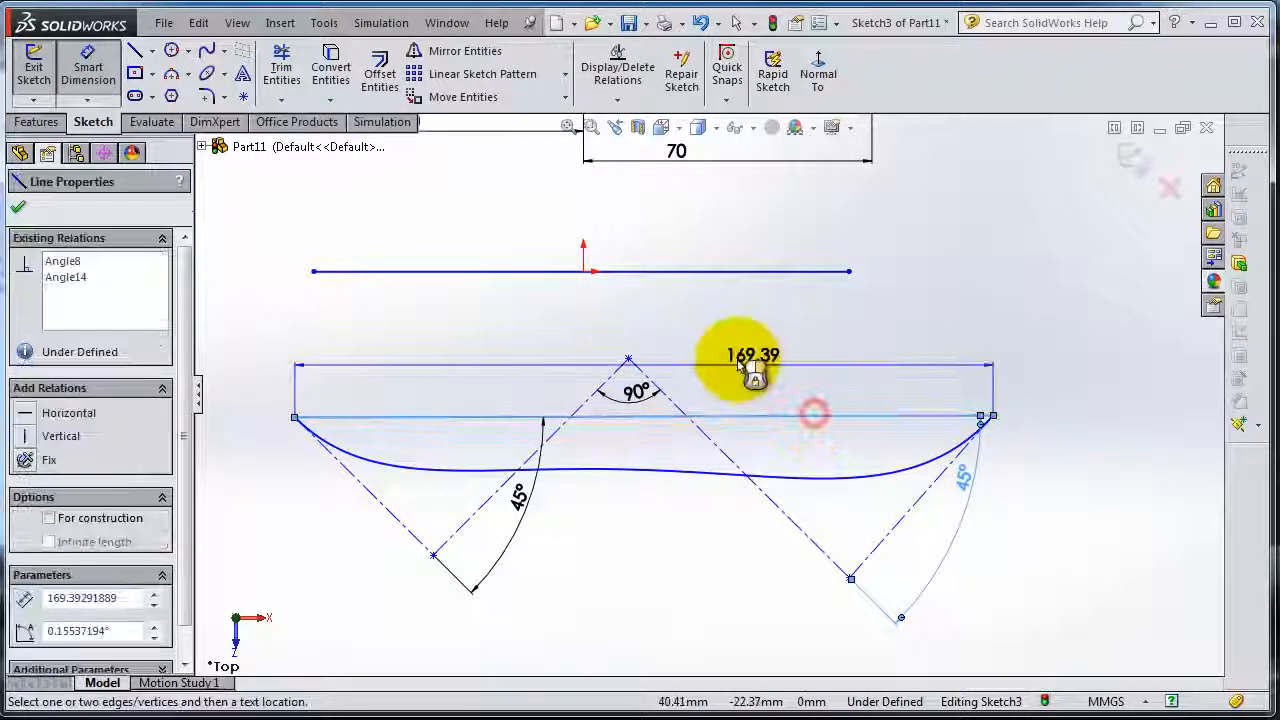
left_click(630, 334)
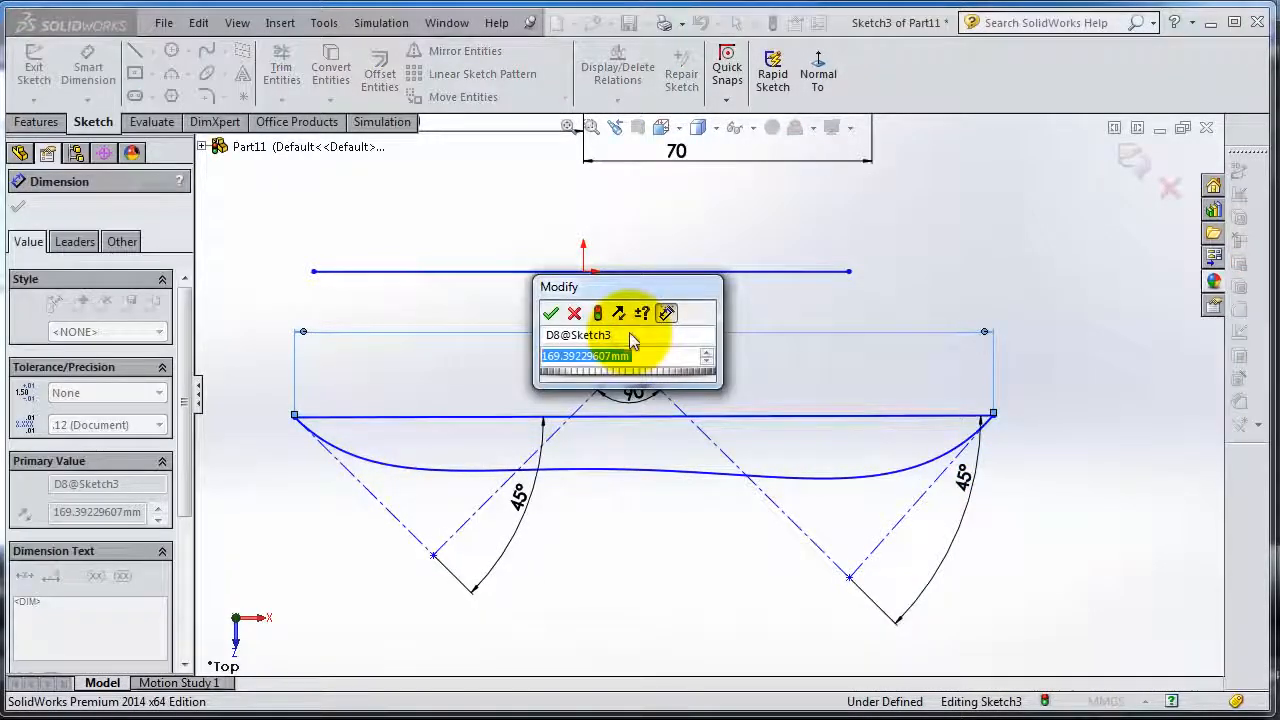
type("180")
key("Return")
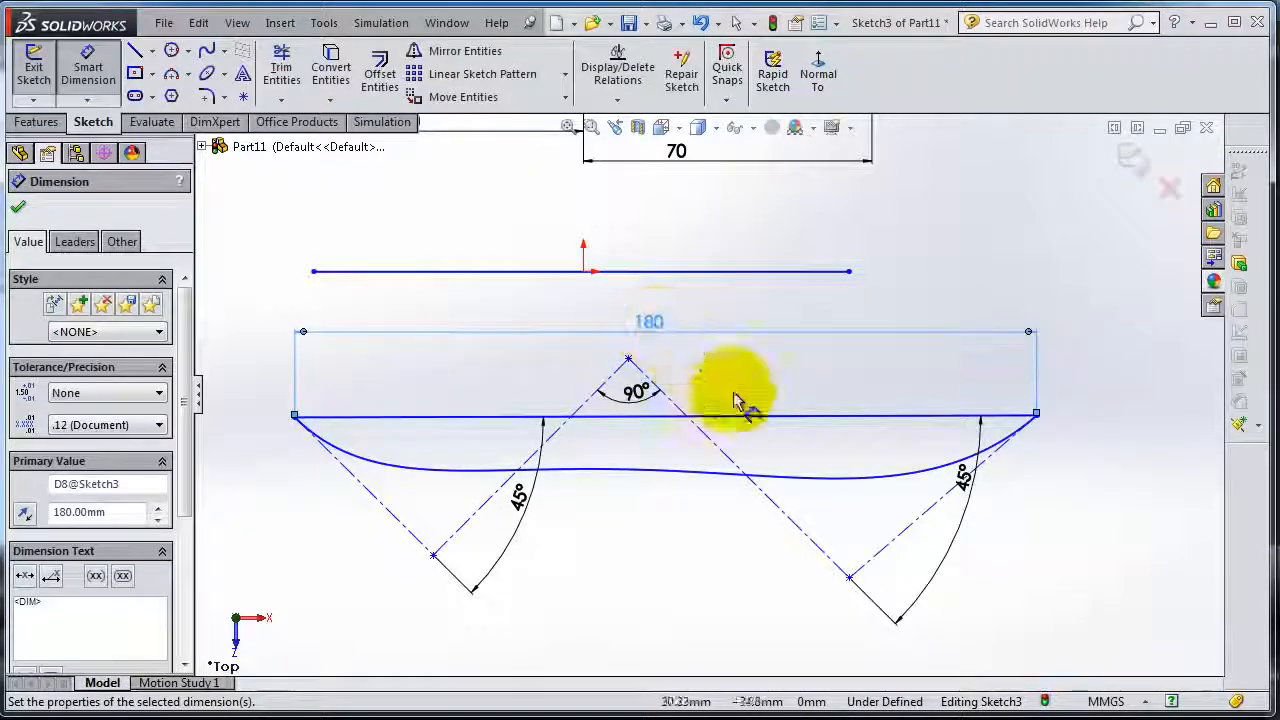
scroll(770, 375, "up", 1)
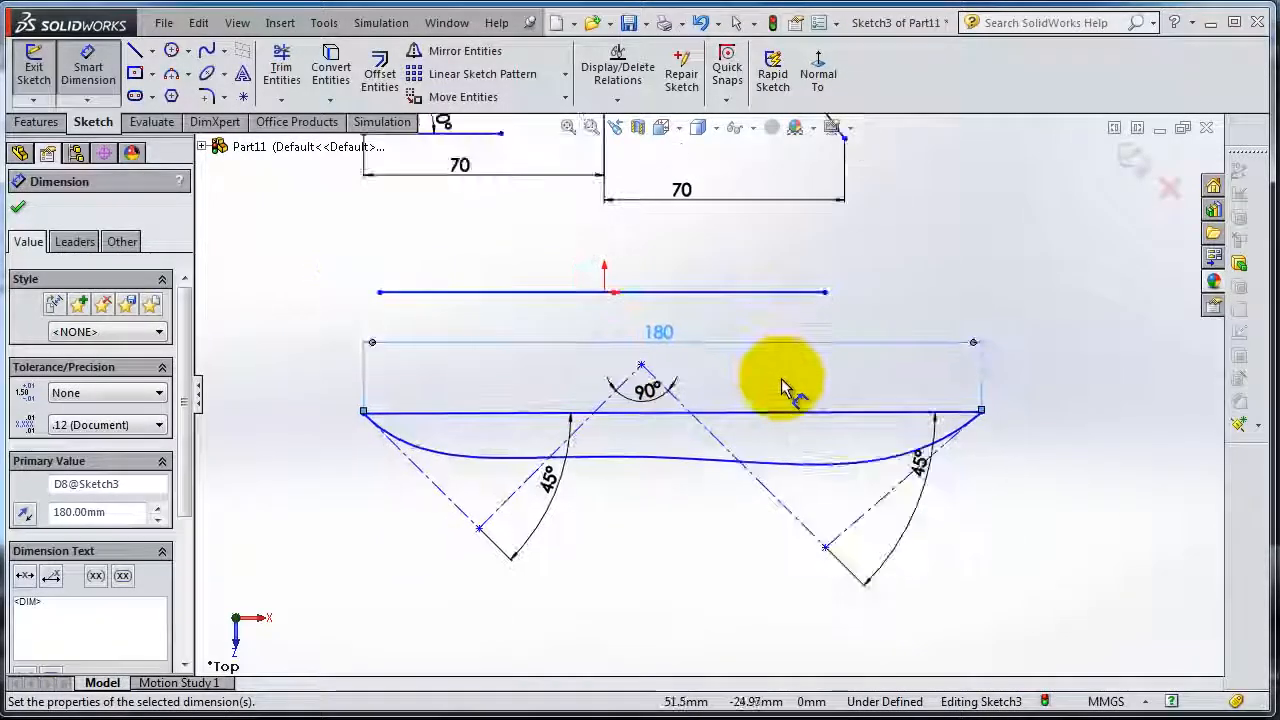
Add a midpoint relation between the origin and the 180 mm straight line connecting the style spline's endpoints.
key("Escape")
key("Escape")
left_click(778, 412)
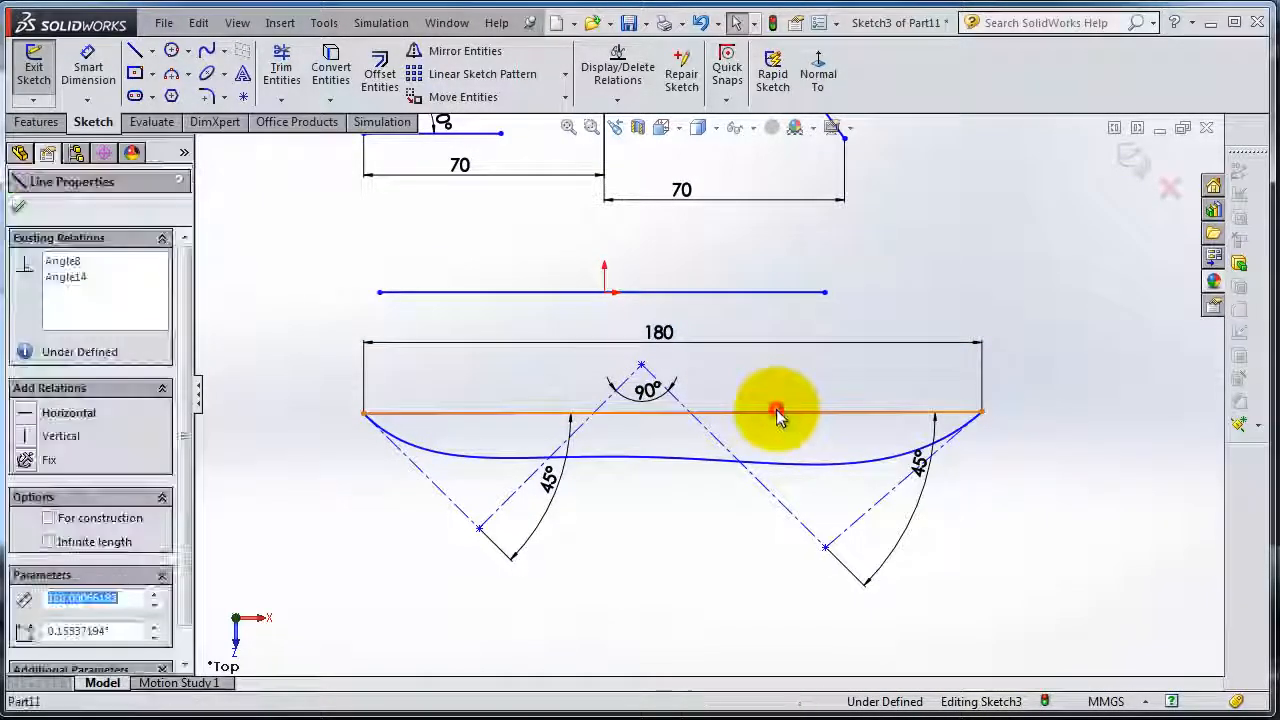
left_click(604, 292, "ctrl")
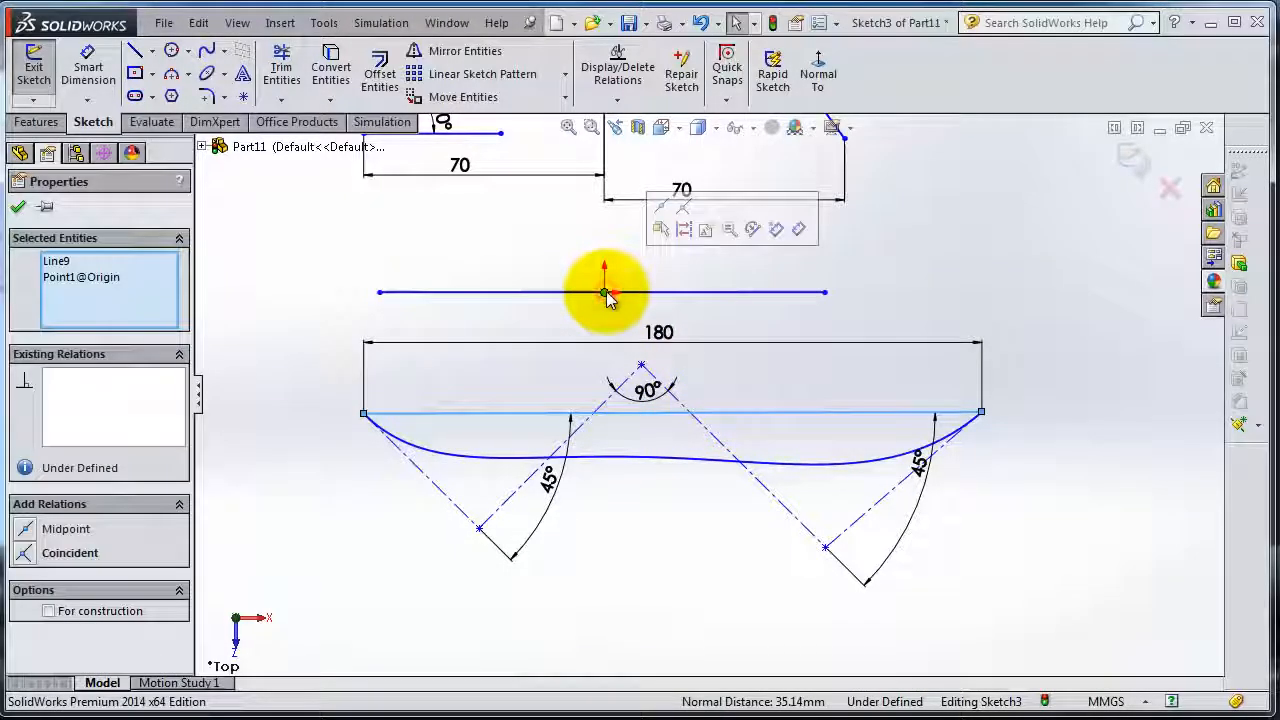
left_click(662, 219)
scroll(673, 383, "up", 1)
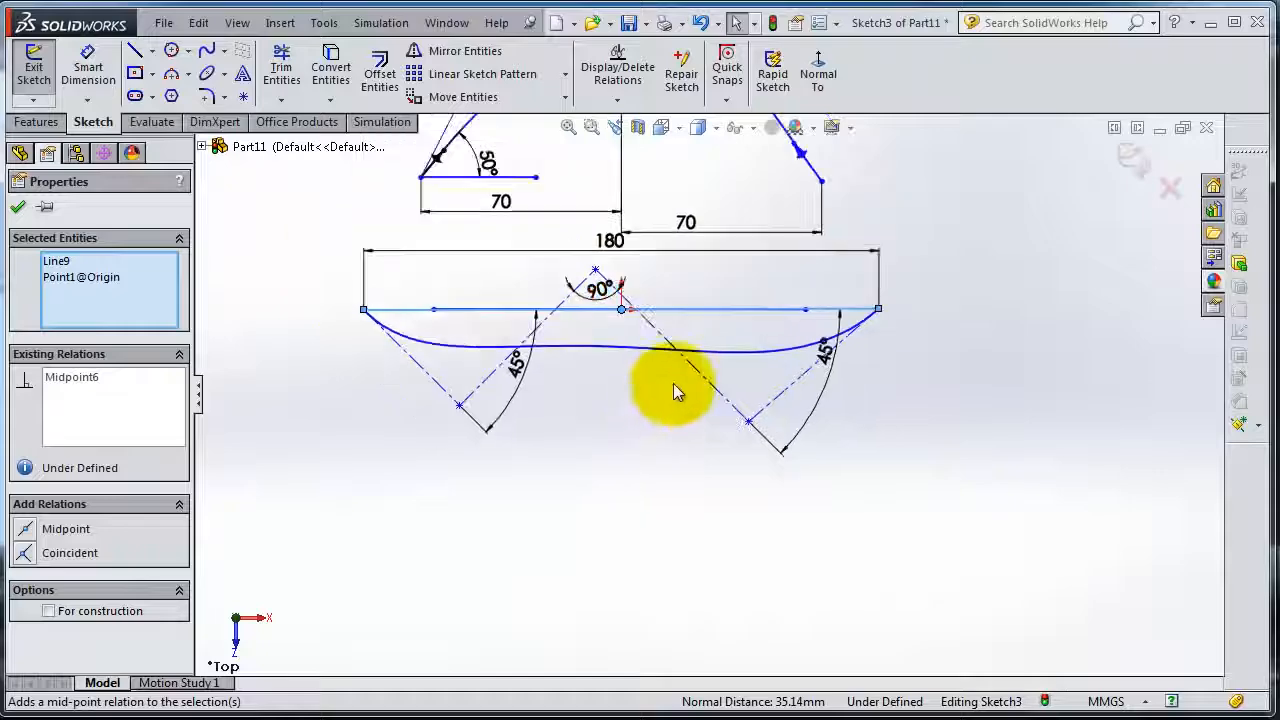
scroll(673, 383, "down", 2)
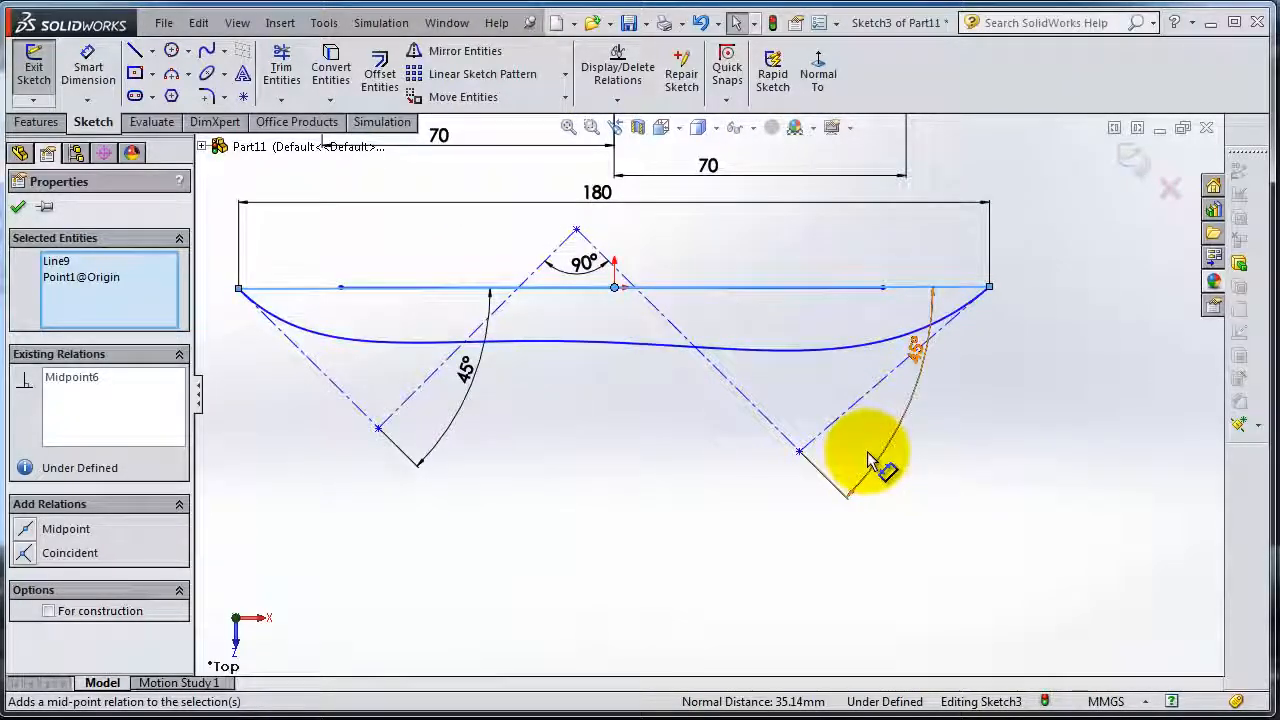
scroll(690, 362, "up", 1)
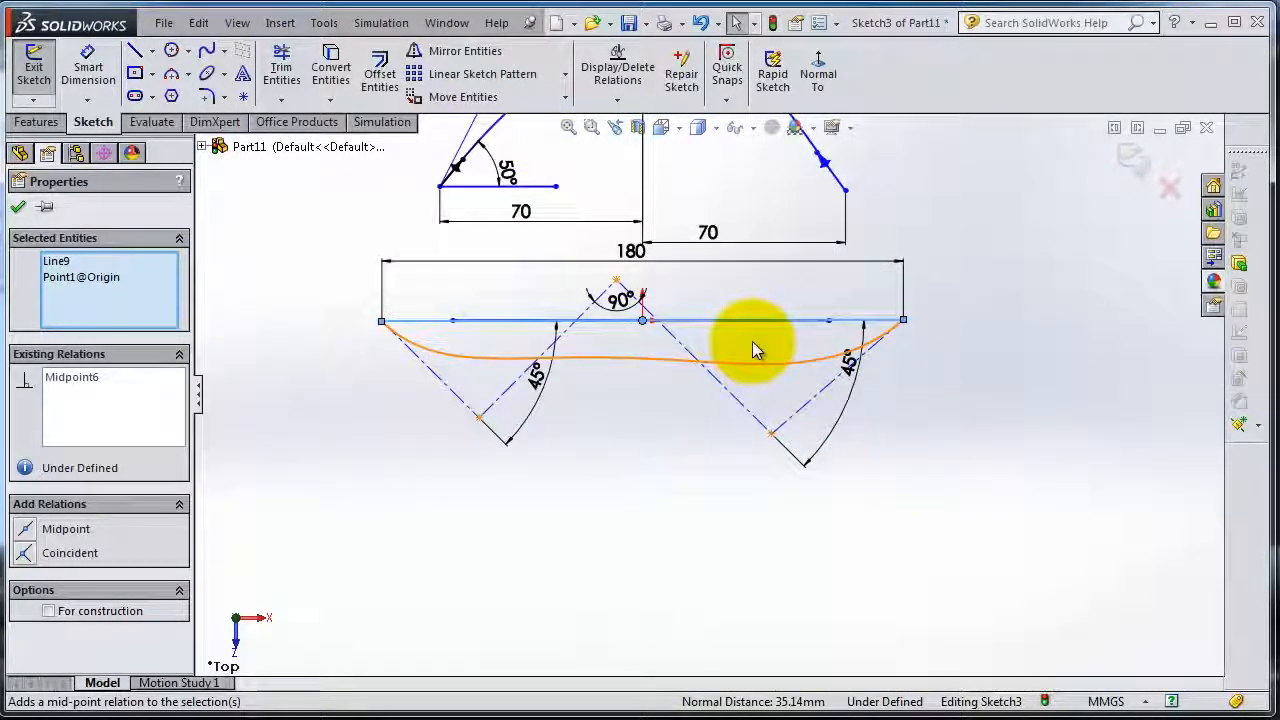
left_click(18, 206)
scroll(850, 280, "up", 2)
scroll(671, 294, "down", 1)
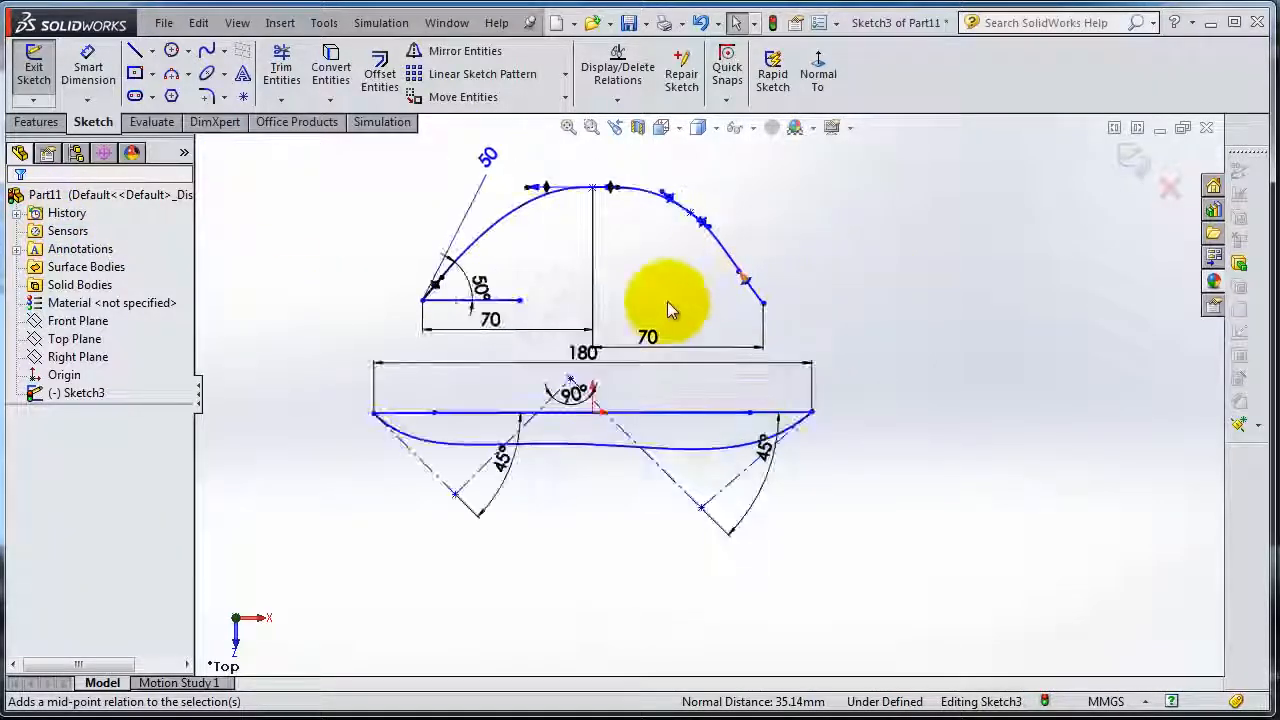
scroll(477, 274, "down", 1)
scroll(331, 253, "down", 1)
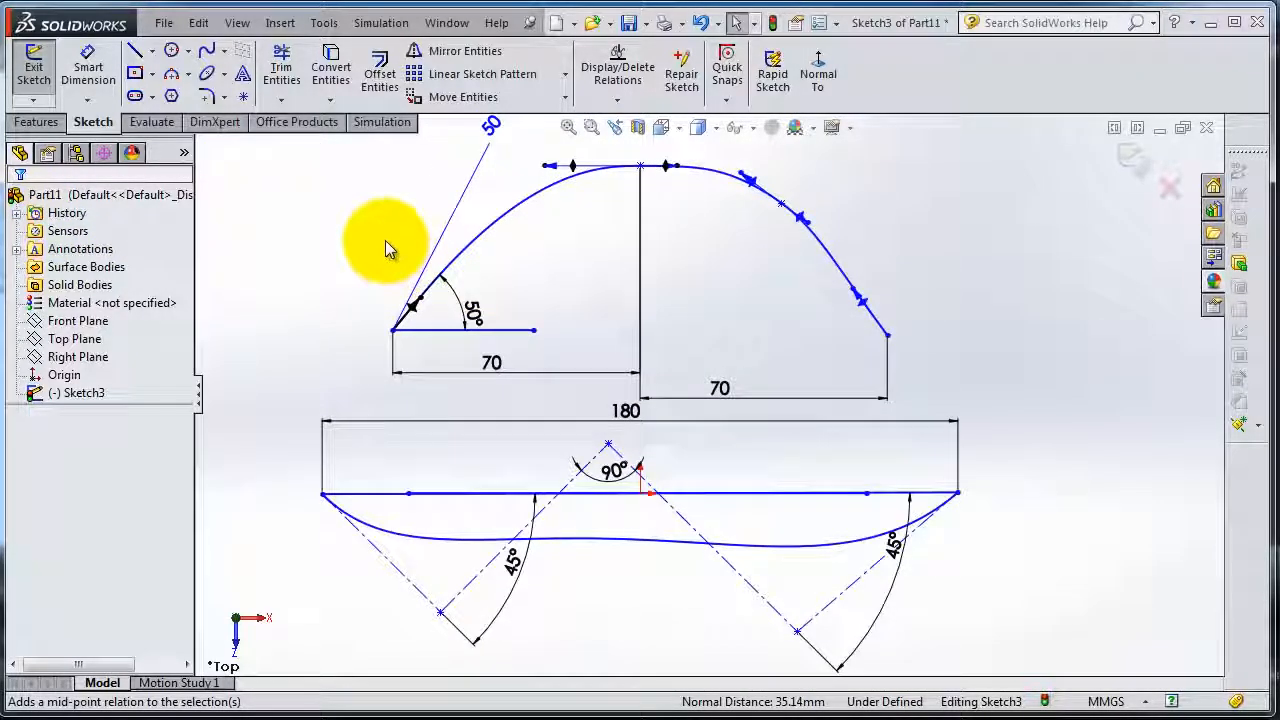